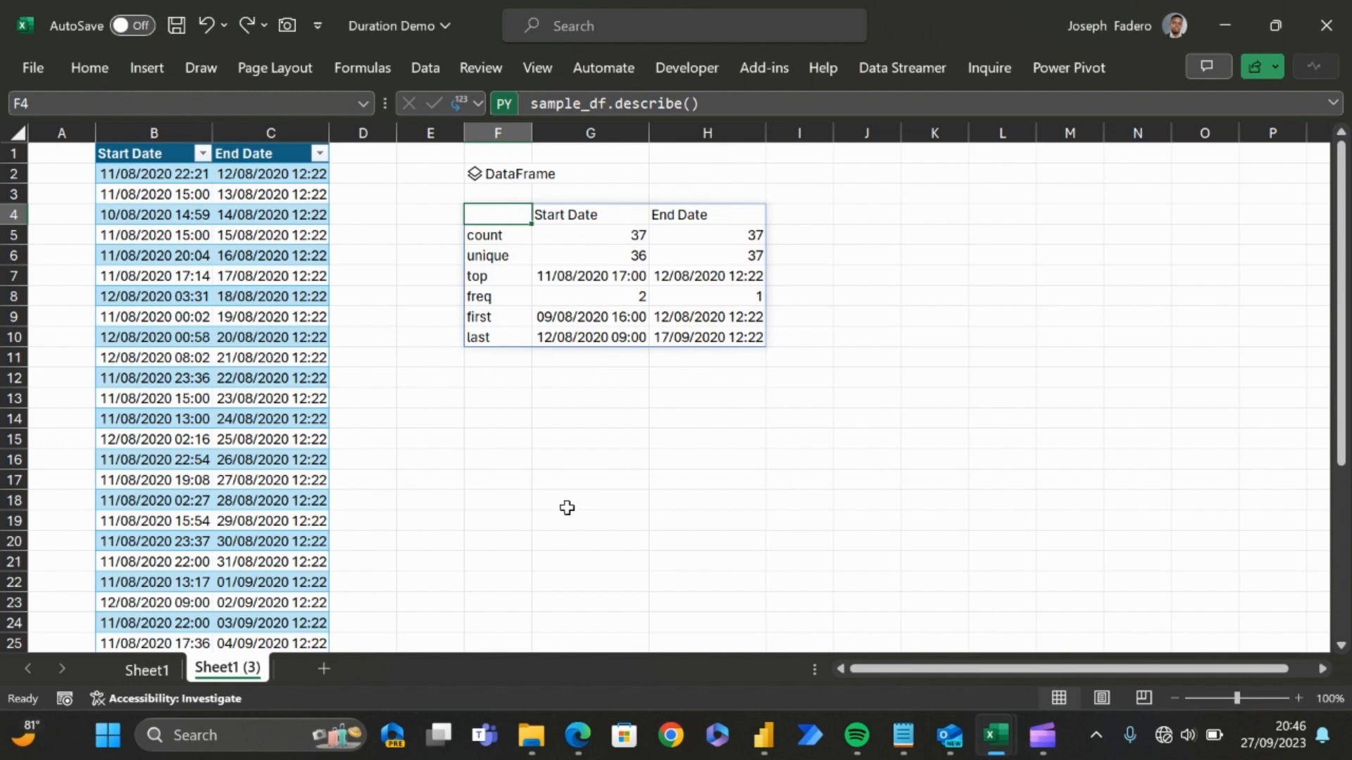
Step: Examine the Python DataFrame cell F2 and the summary statistics output below it on Sheet1 (3)
left_click(467, 405)
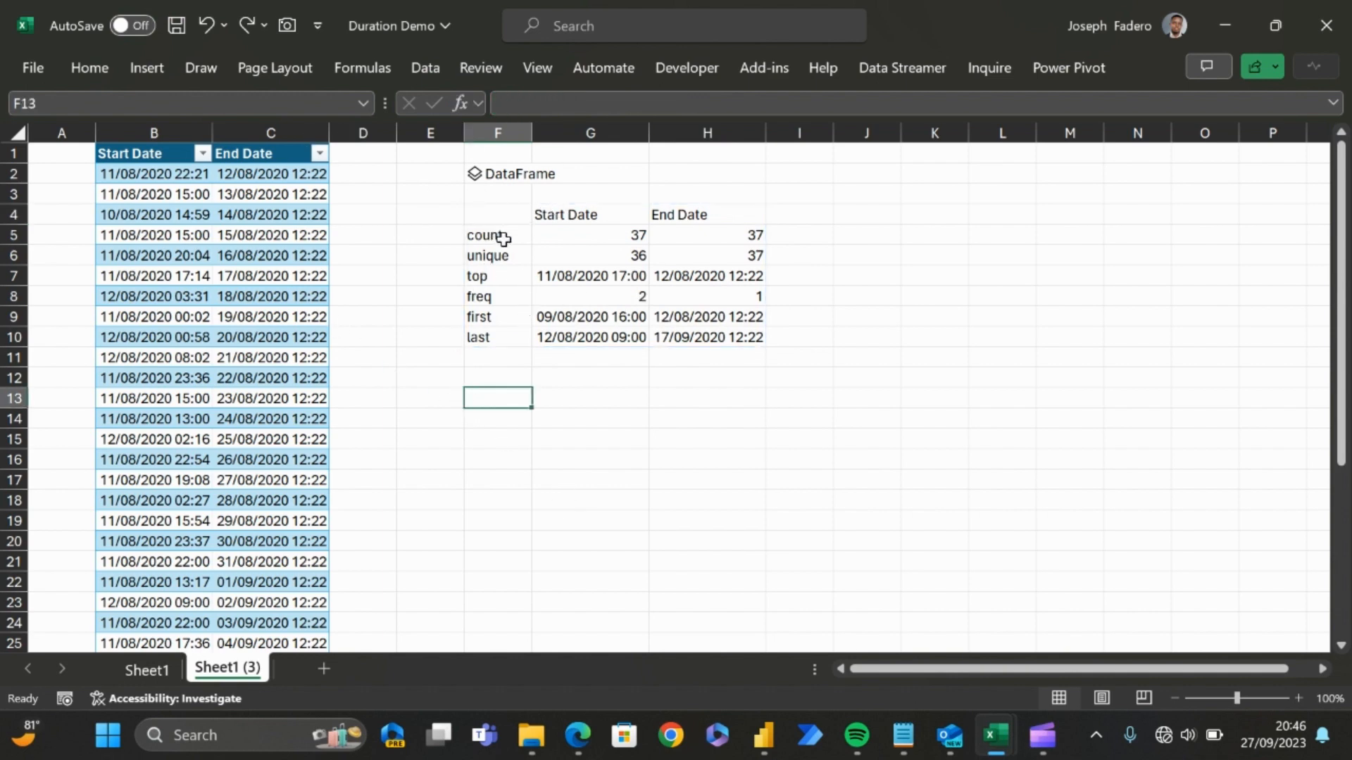
left_click(482, 195)
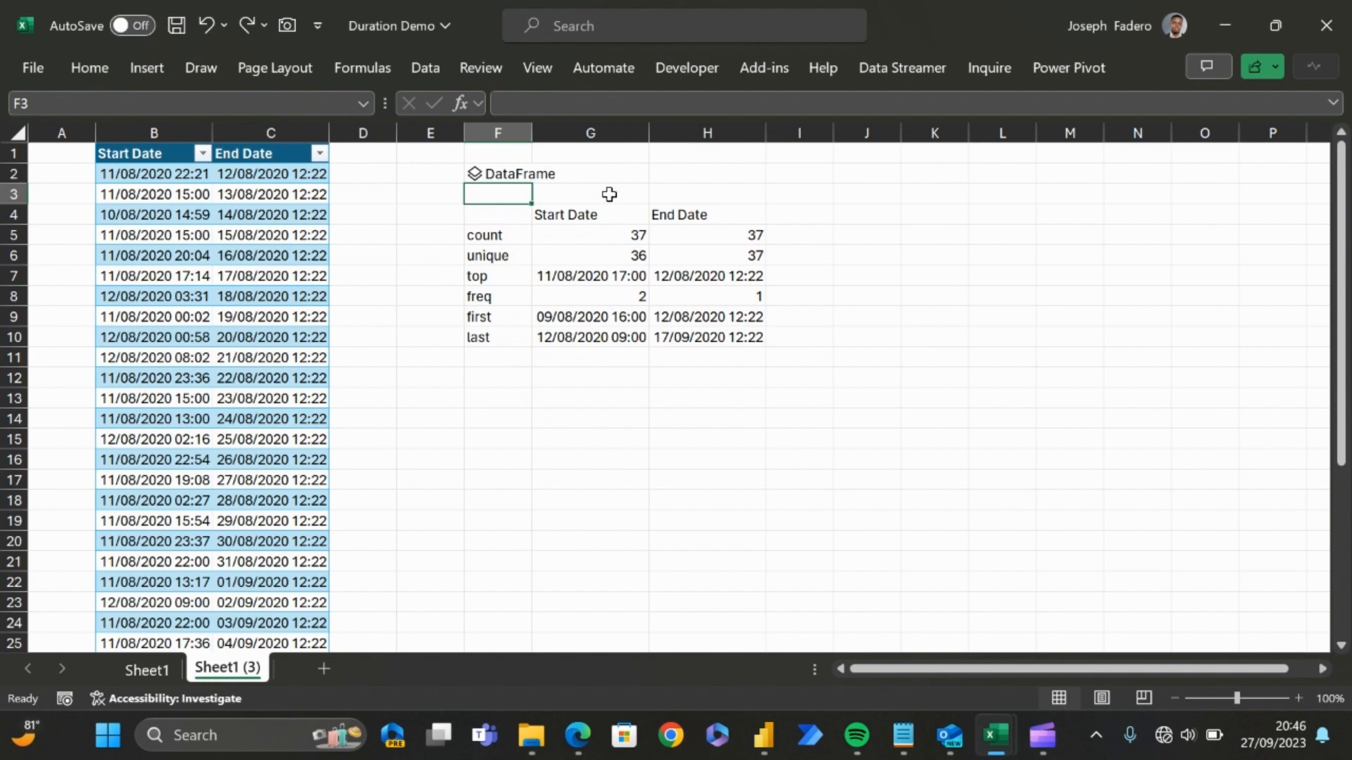
left_click(668, 156)
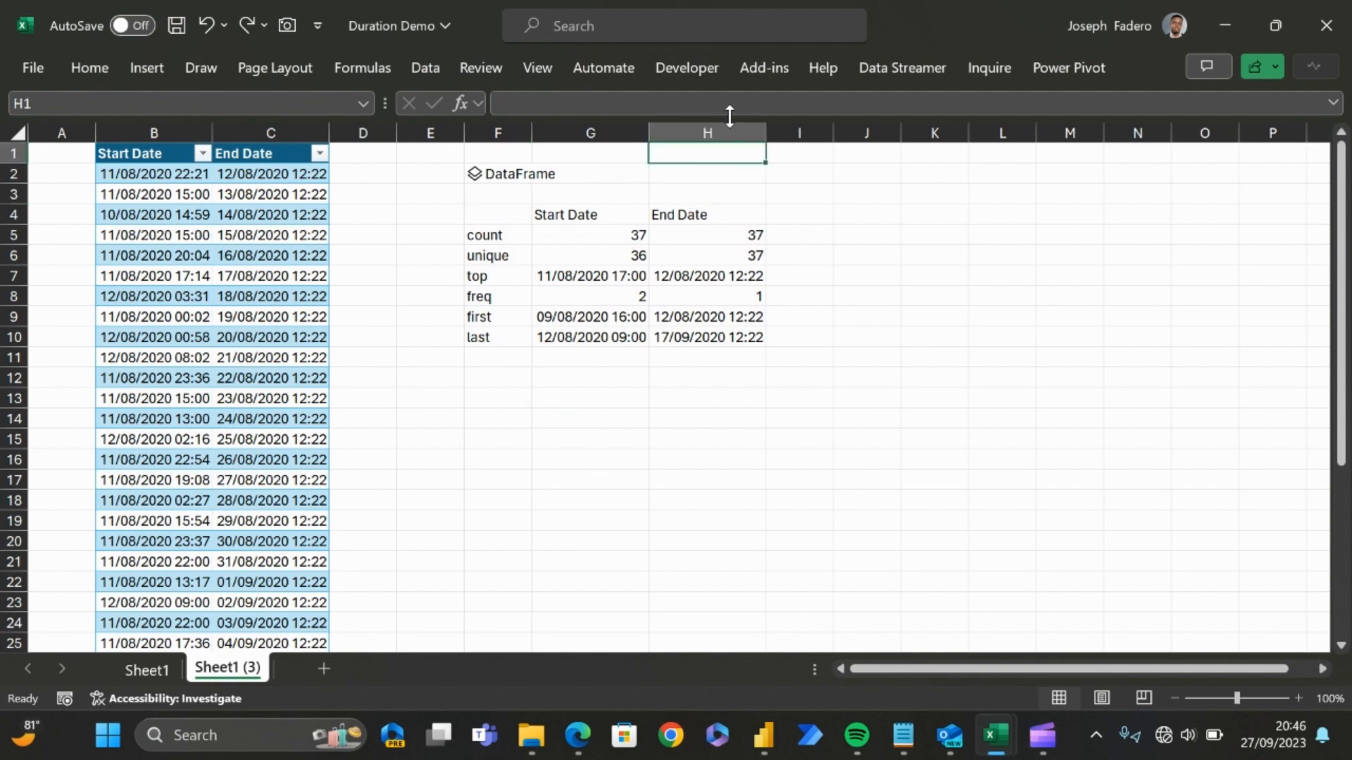
left_click(498, 176)
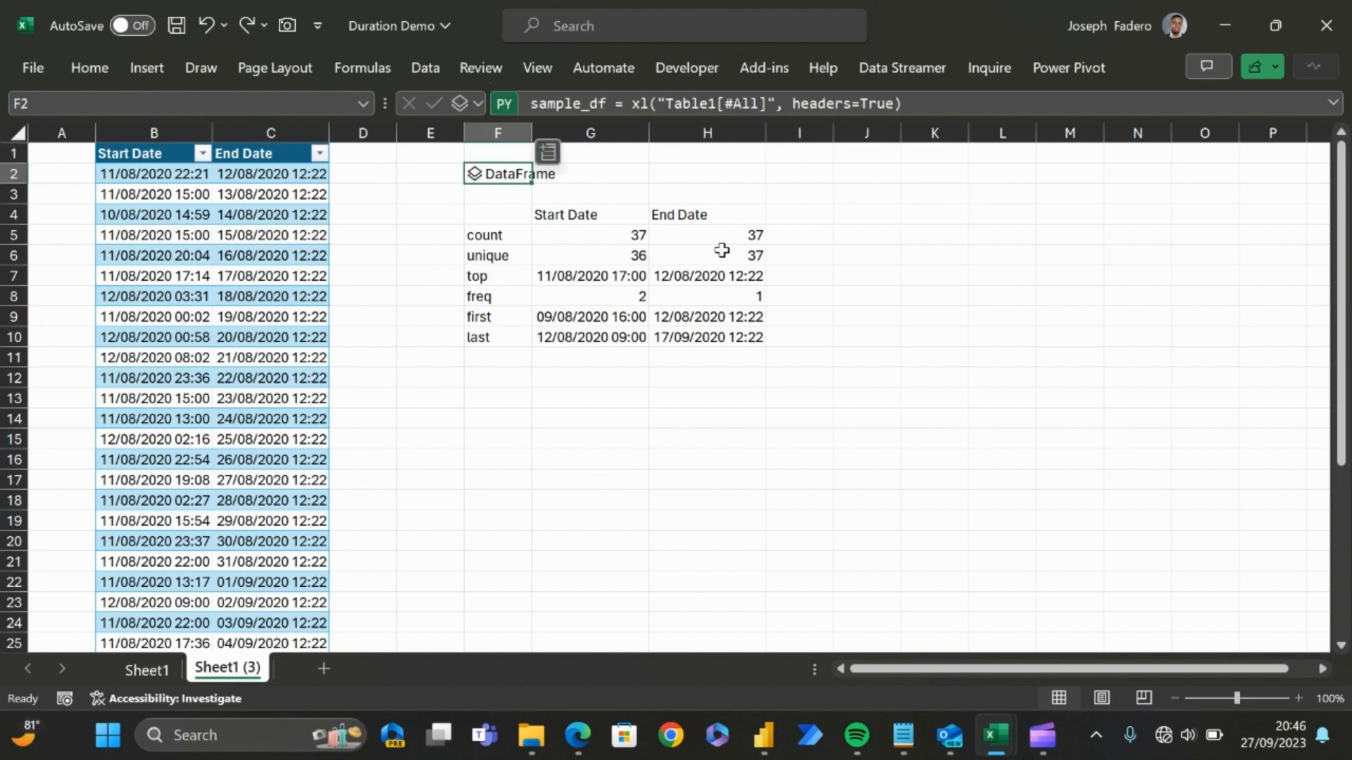
left_click(519, 321)
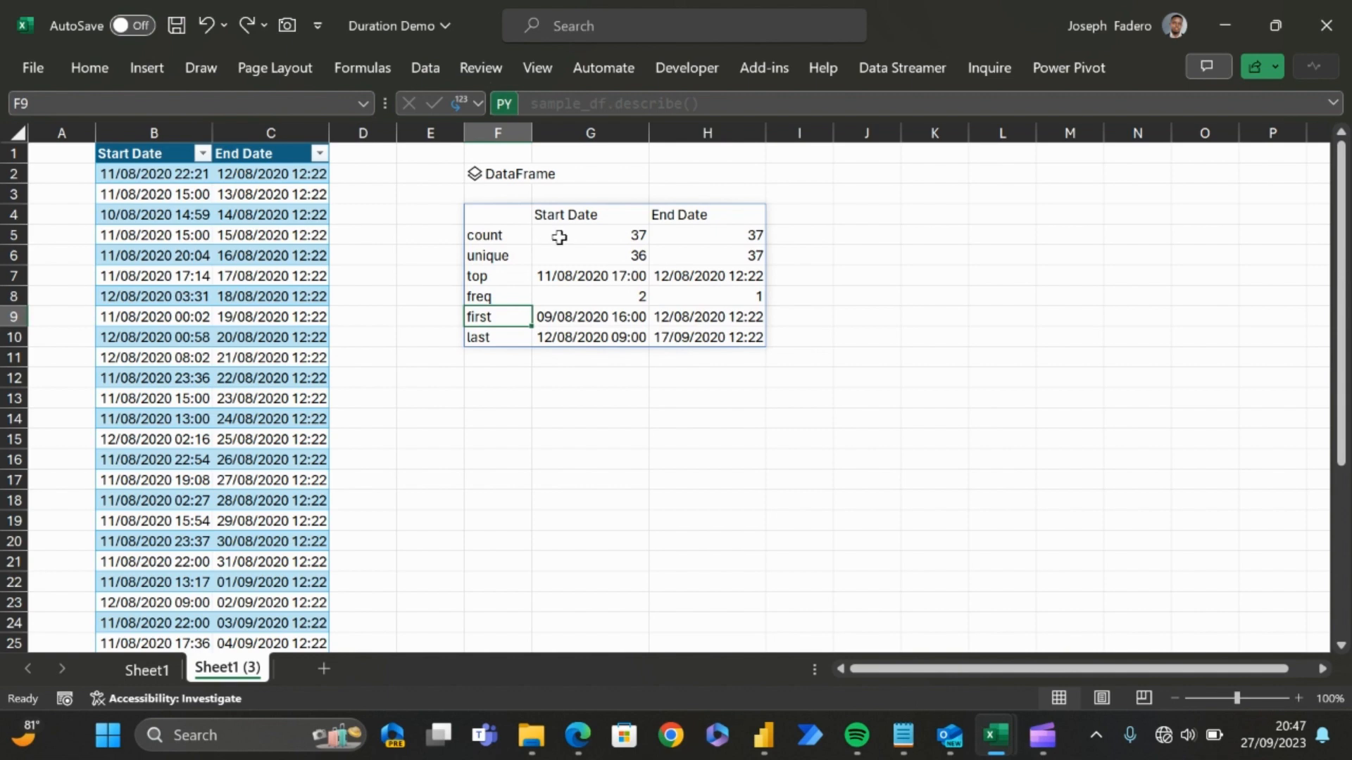
Step: On Sheet1, delete the entire existing Duration column C
left_click(147, 669)
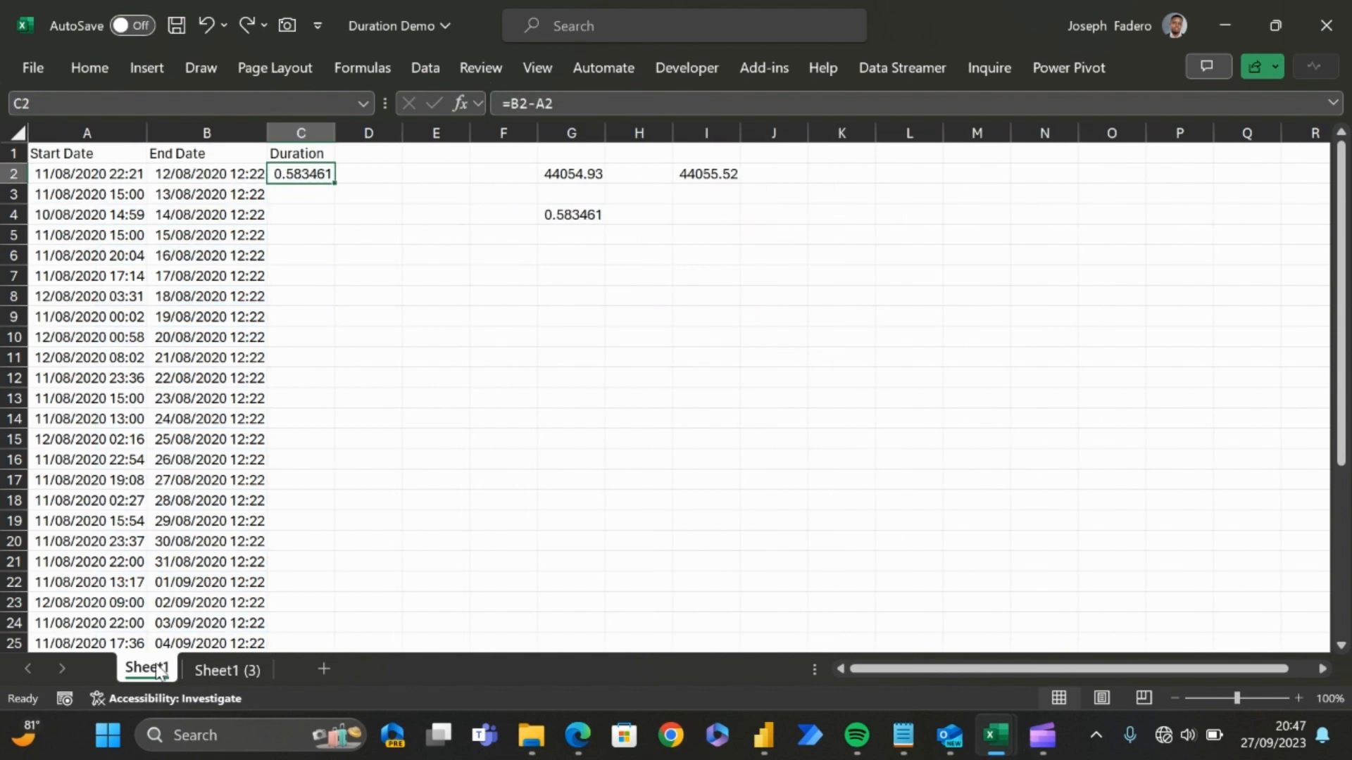
left_click(311, 131)
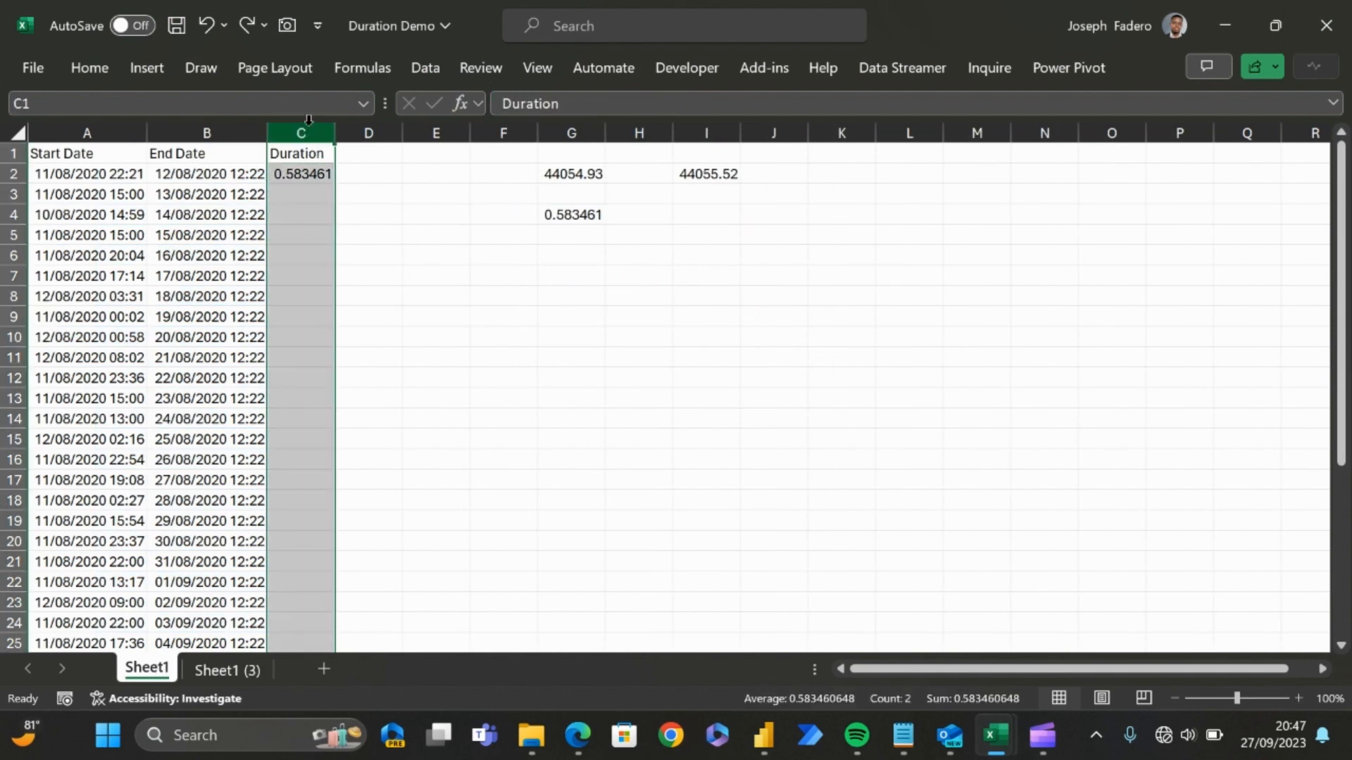
key("ctrl+minus")
key("Right")
key("Down")
key("Right")
key("Right")
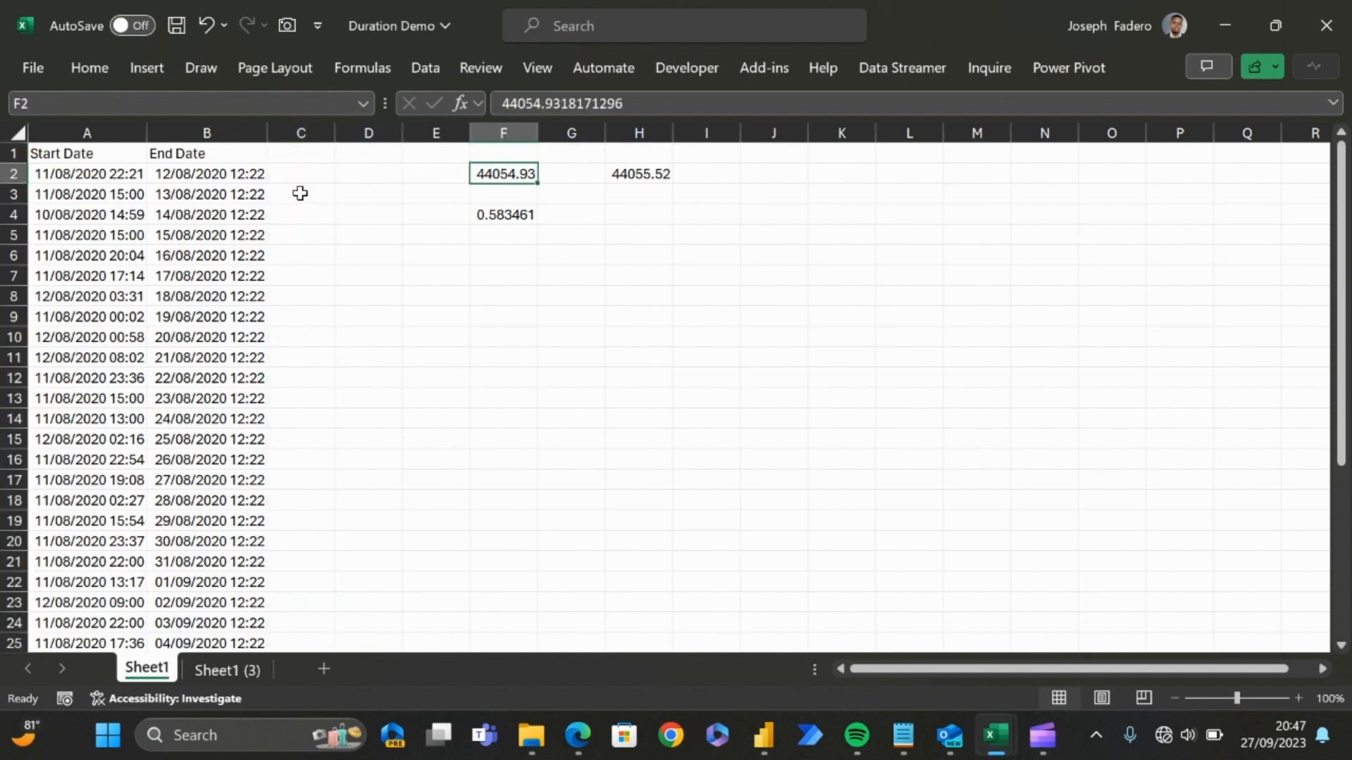
Step: Enter the header Duration in cell C1, next to End Date
left_click(322, 186)
left_click(322, 177)
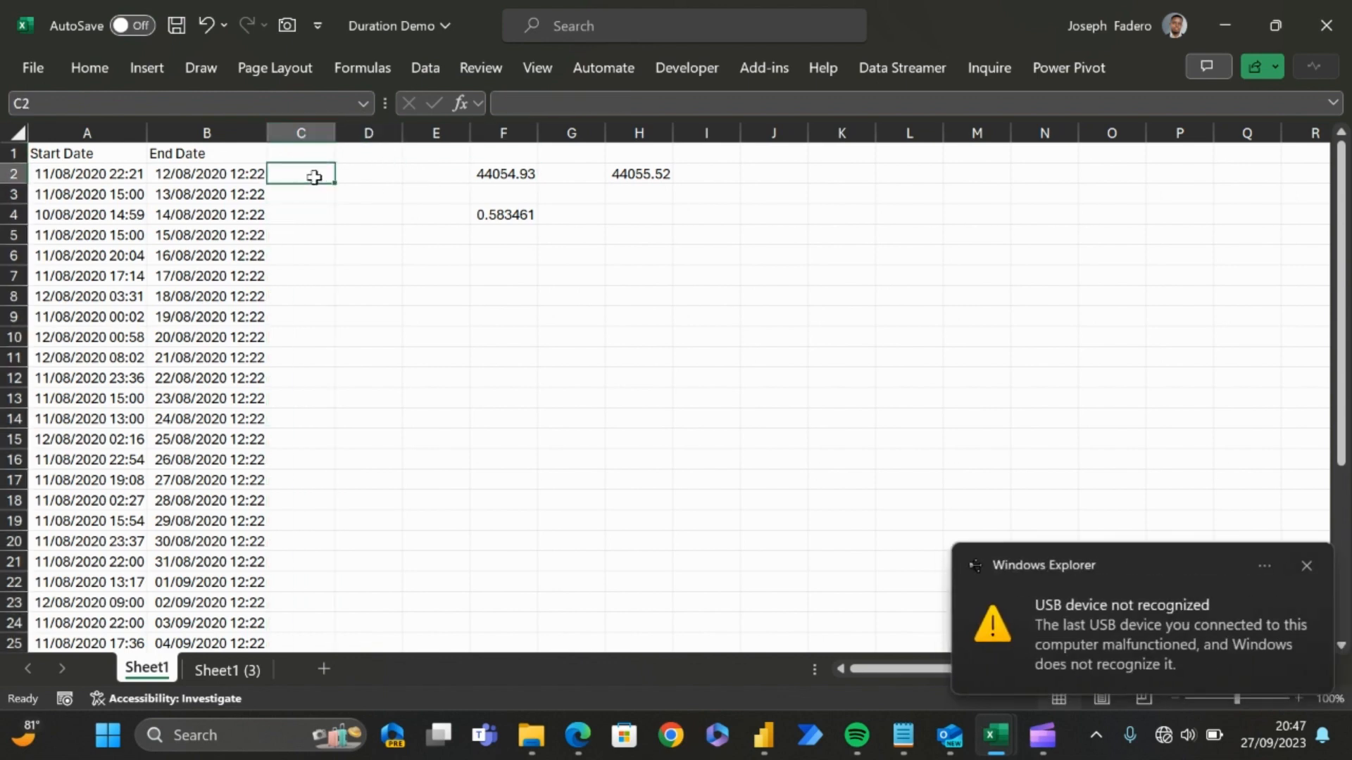
key("Up")
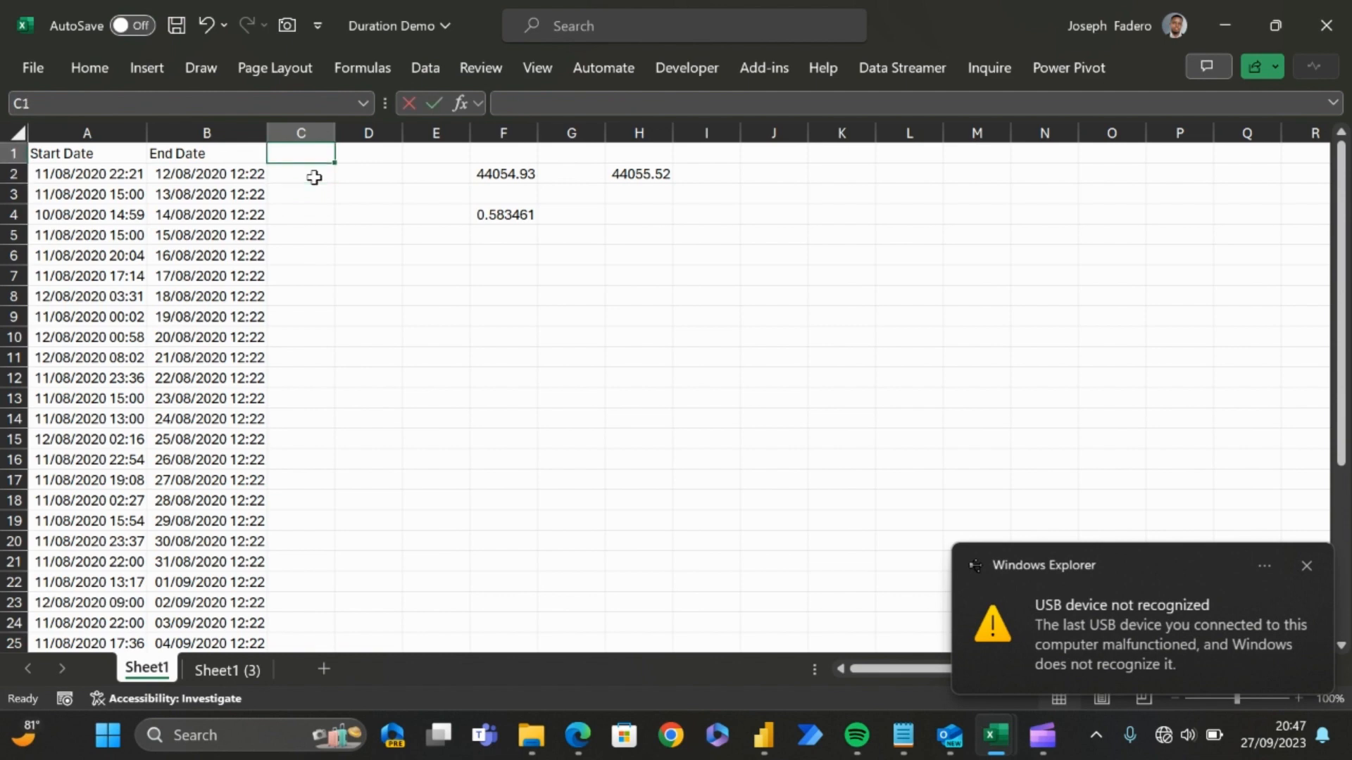
type("Durat")
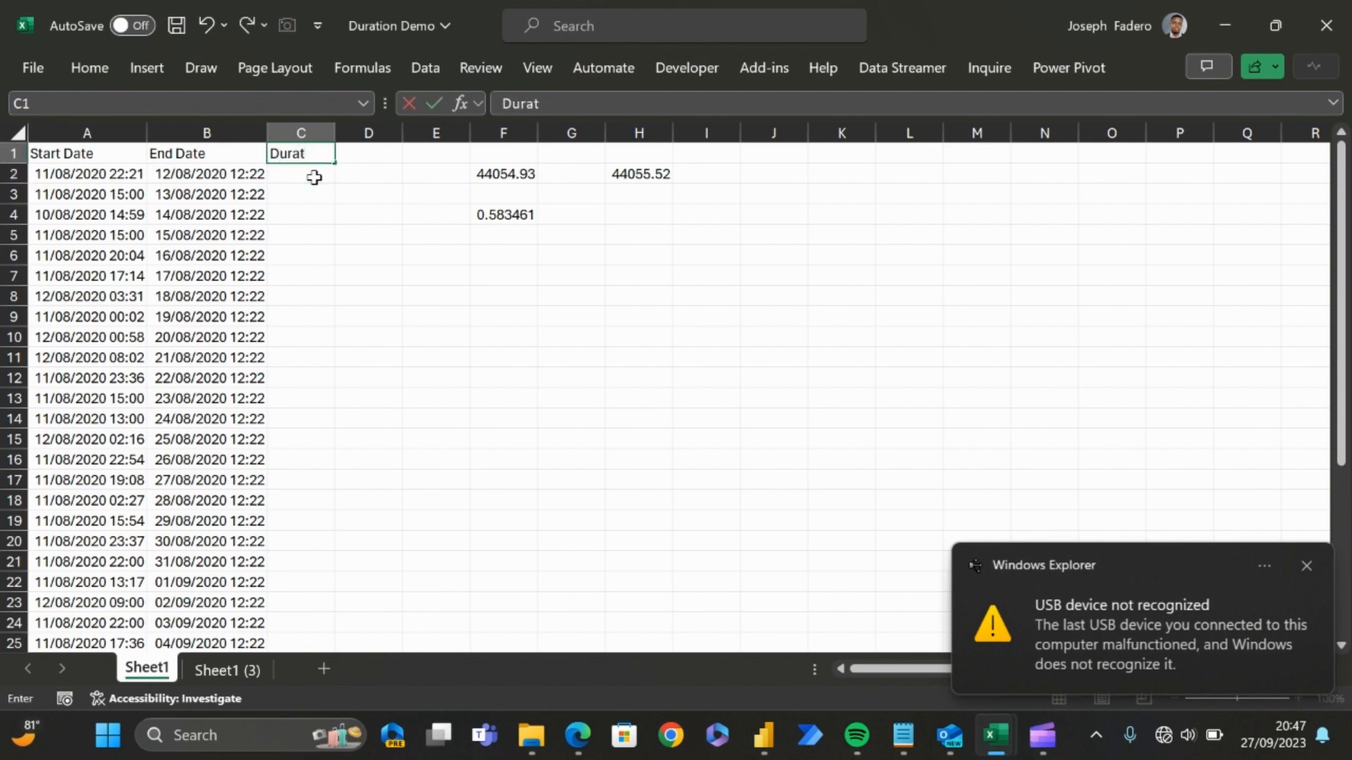
type("ion")
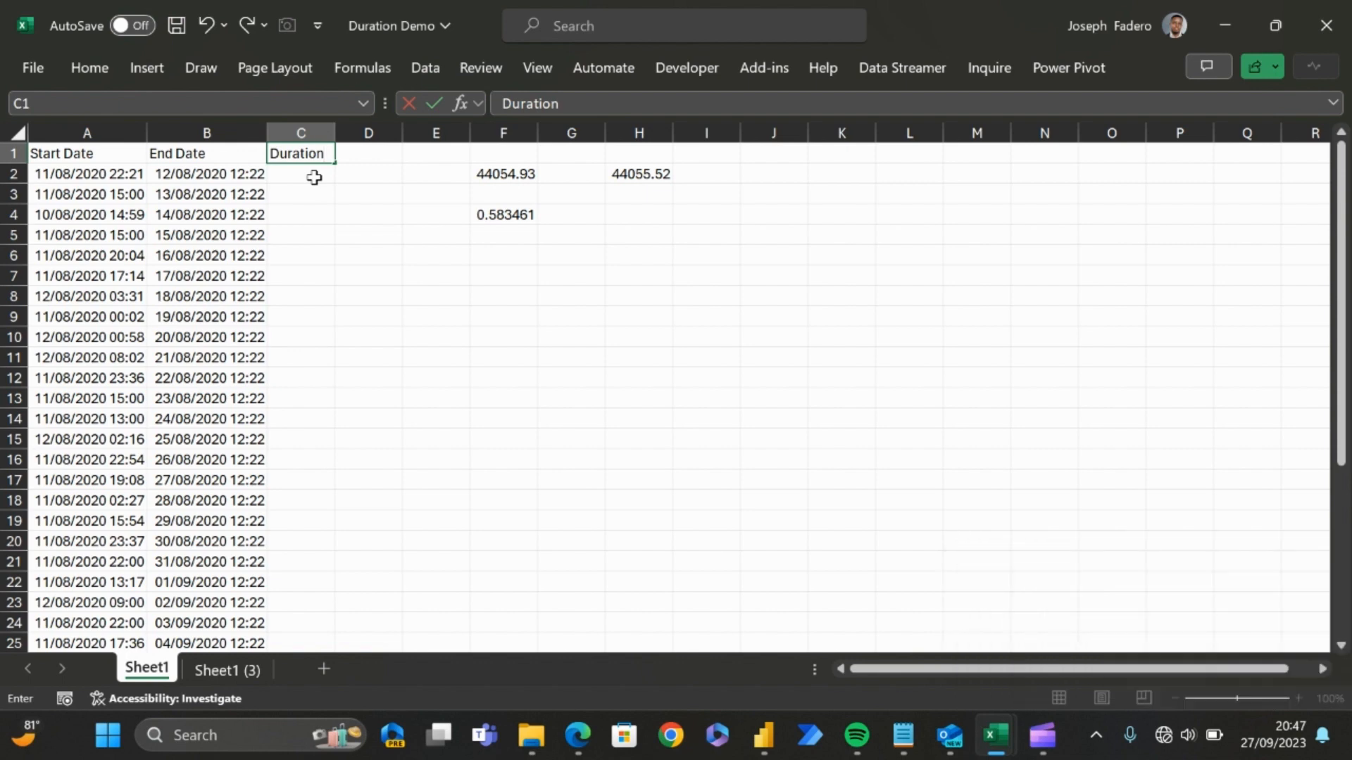
key("Return")
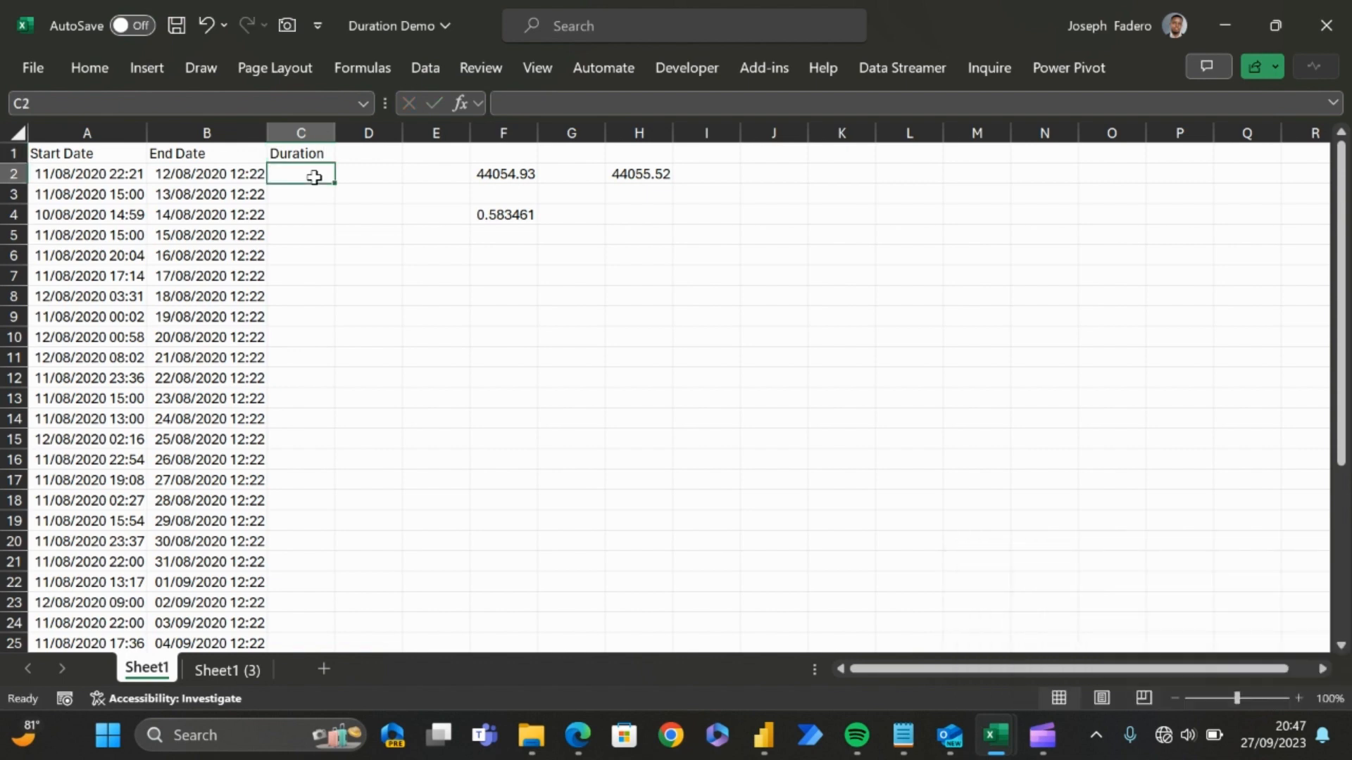
Step: Clear all leftover contents from columns F through H
left_click(509, 128)
key("shift+Right")
key("shift+Right")
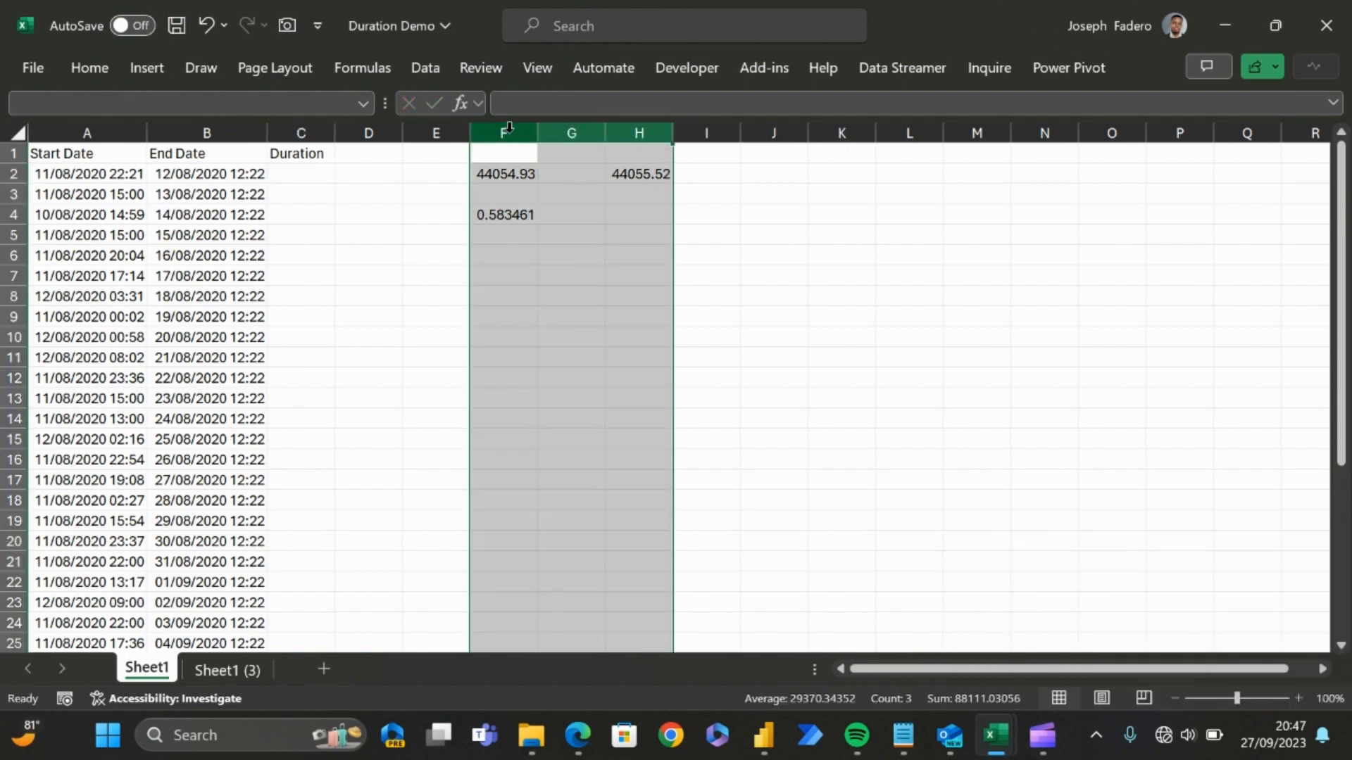
key("Delete")
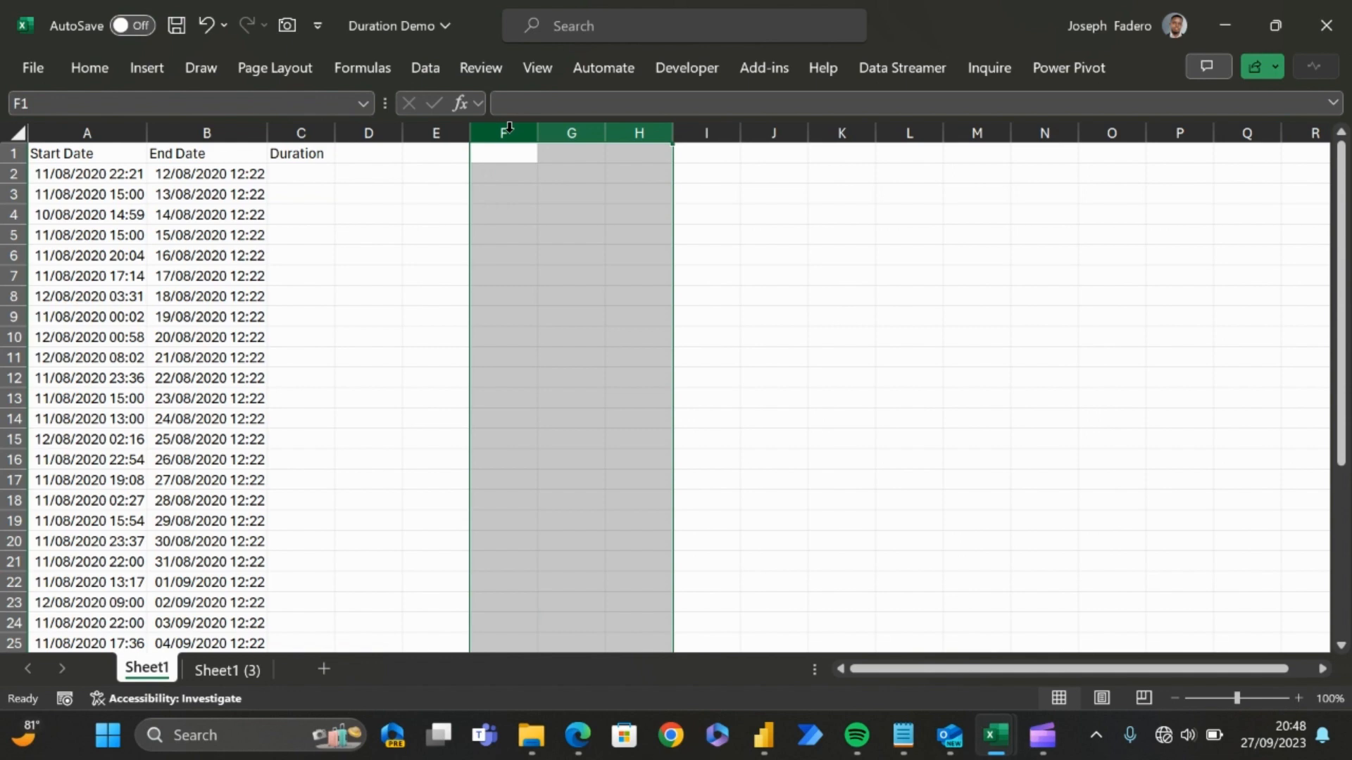
Step: Enter the formula =B2-A2 in cell C2 to subtract the start date from the end date
key("Left")
key("Left")
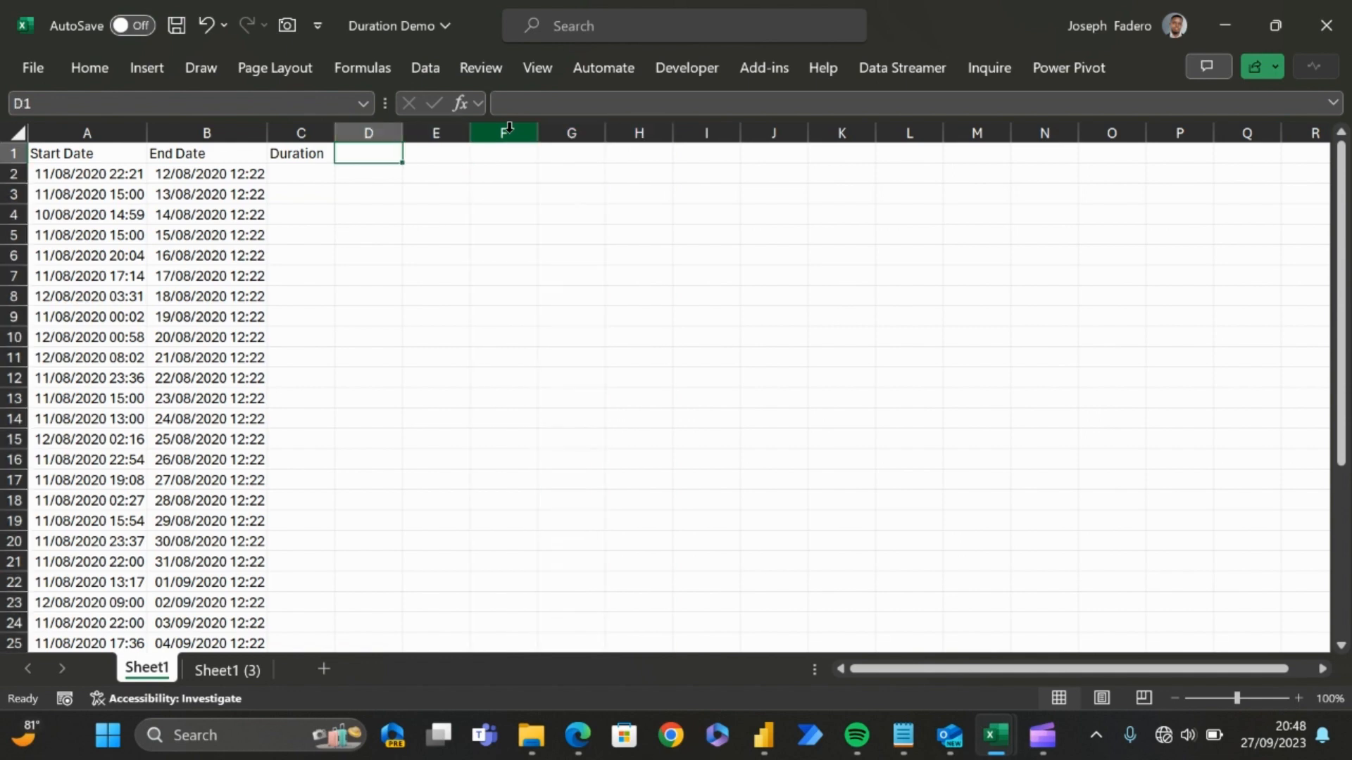
key("Left")
key("Down")
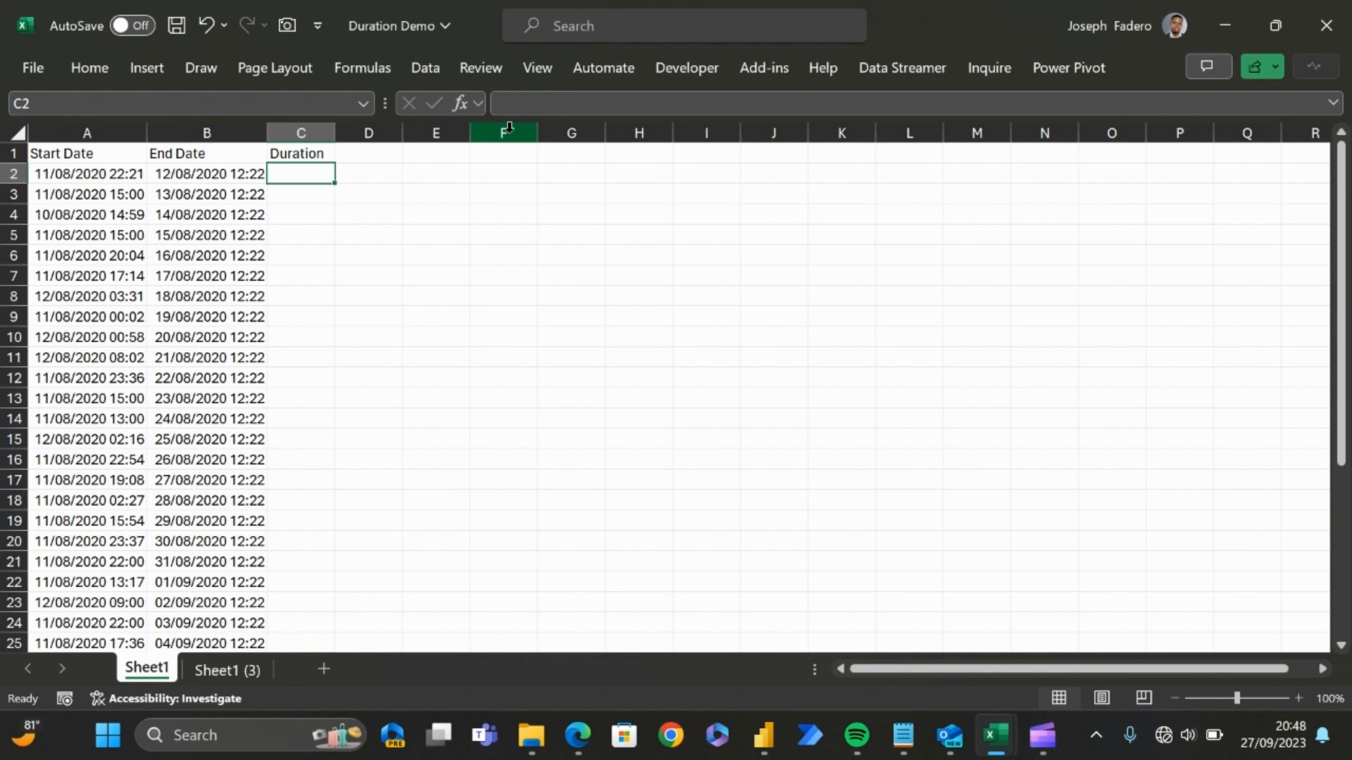
type("=")
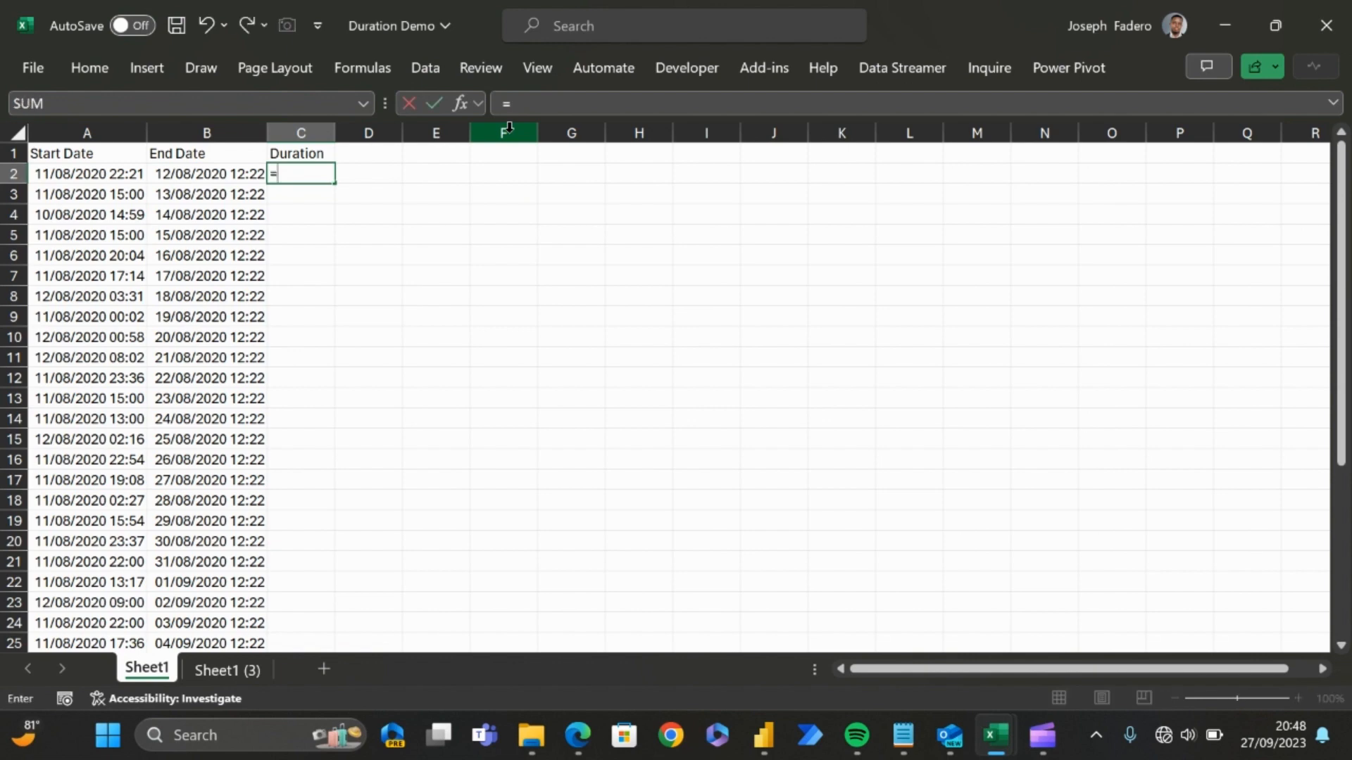
left_click(238, 172)
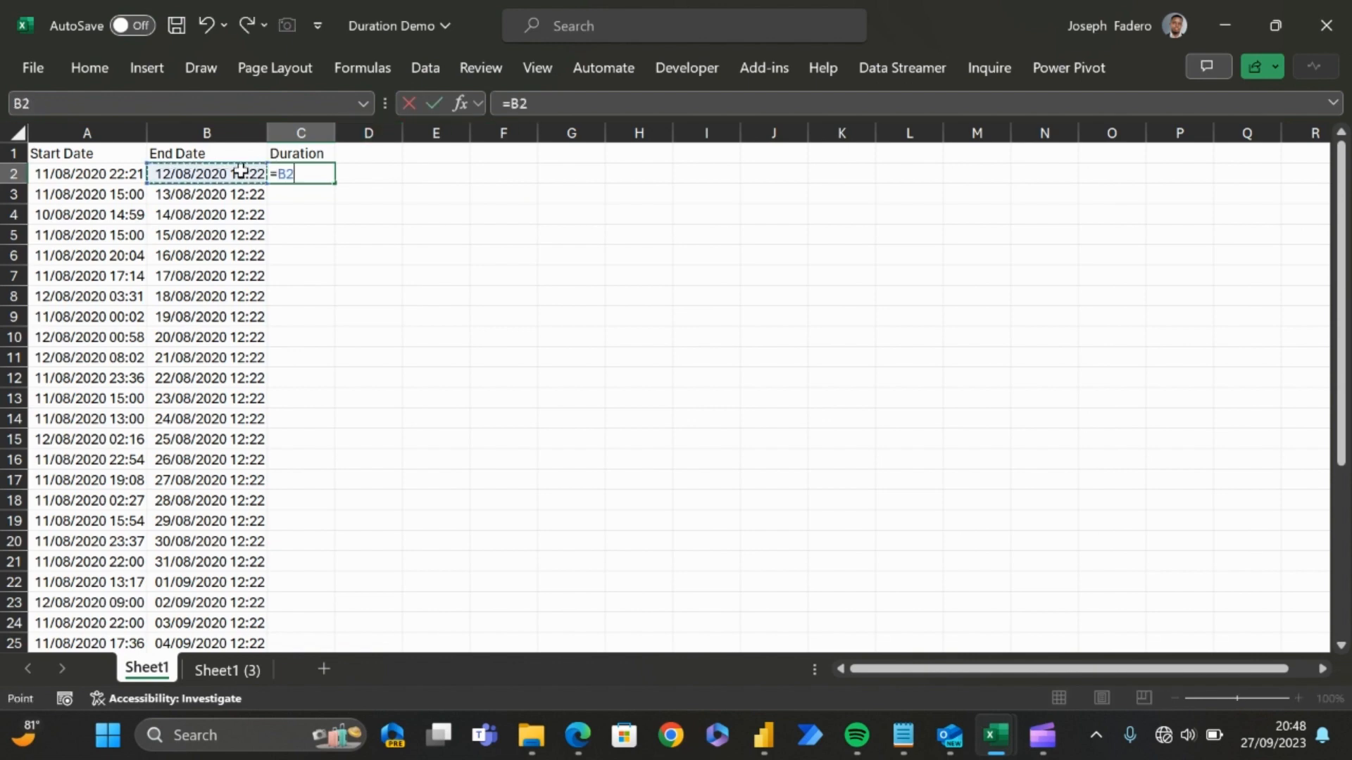
type("-")
left_click(121, 175)
key("ctrl+Return")
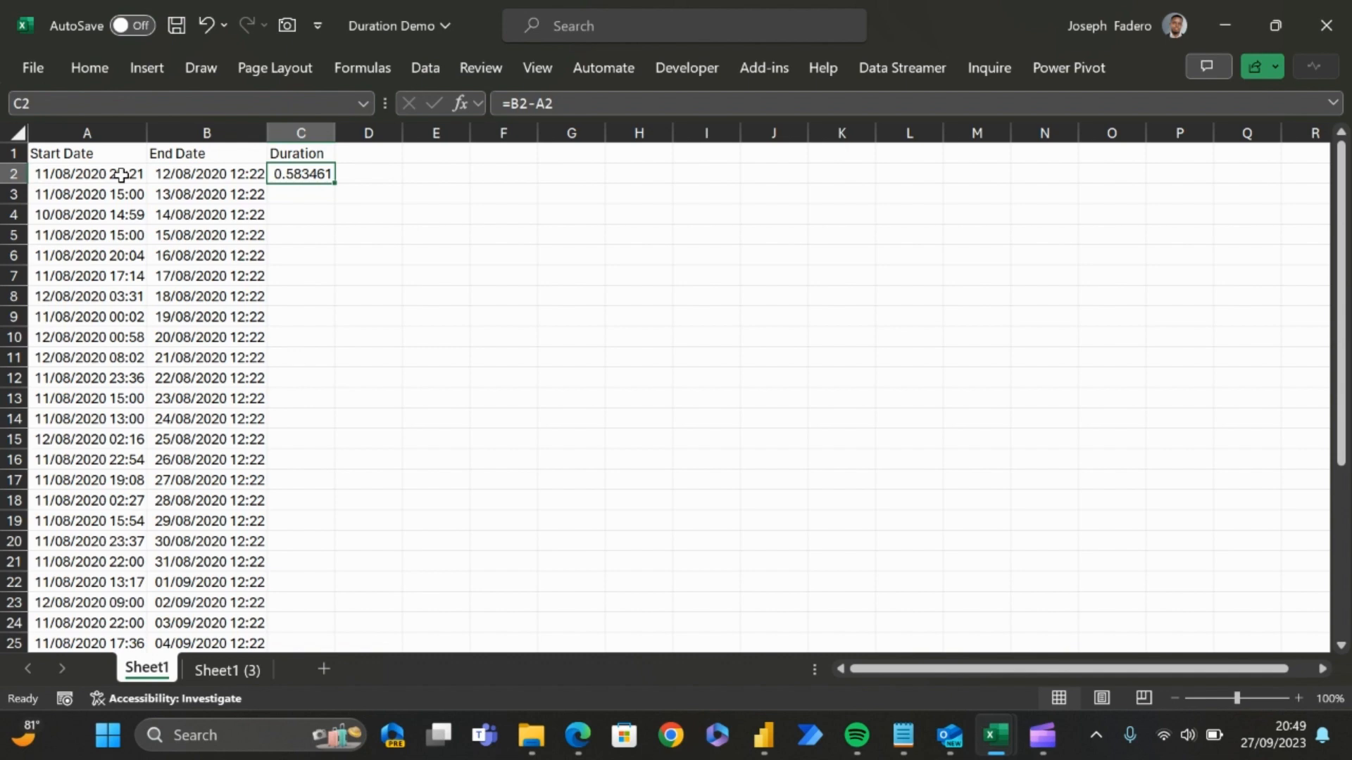
Step: Examine the full date and time values of the first row's start and end dates in A2 and B2
left_click(121, 175)
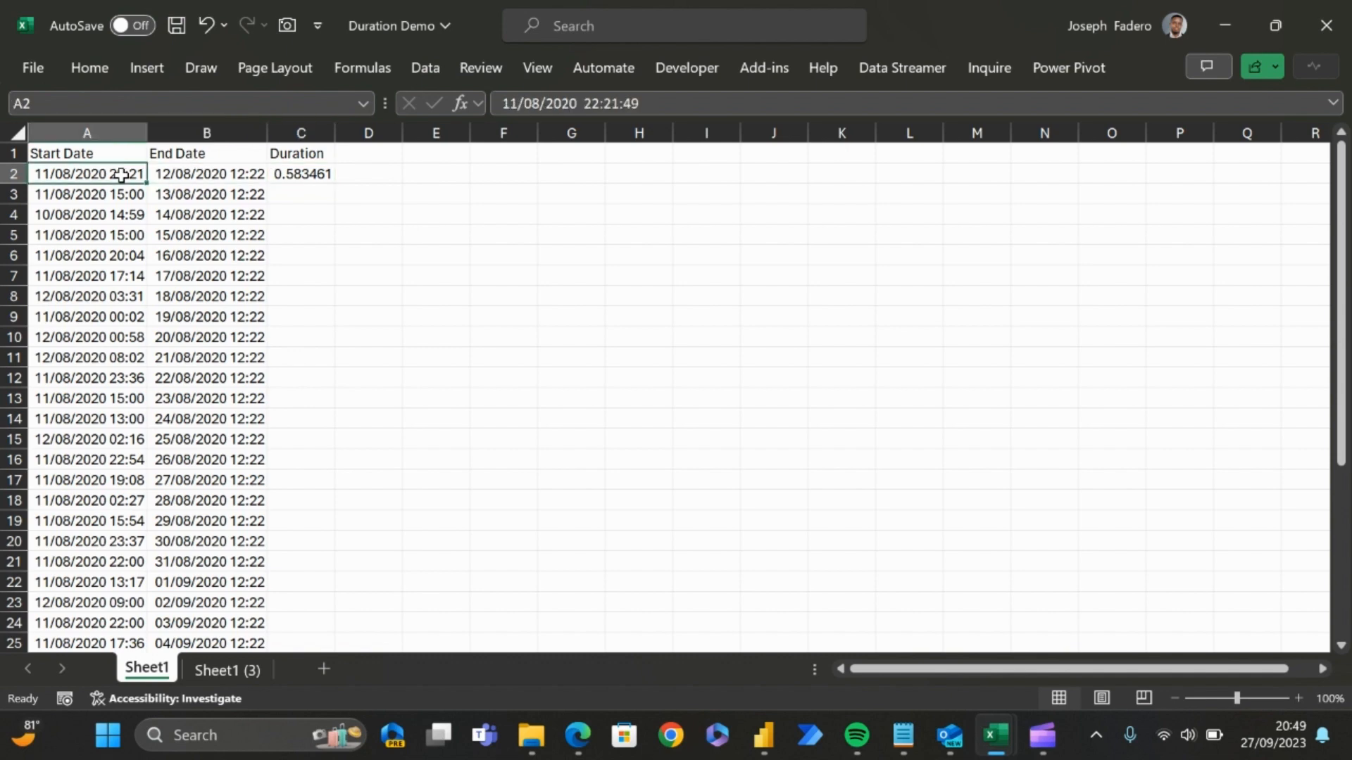
key("Right")
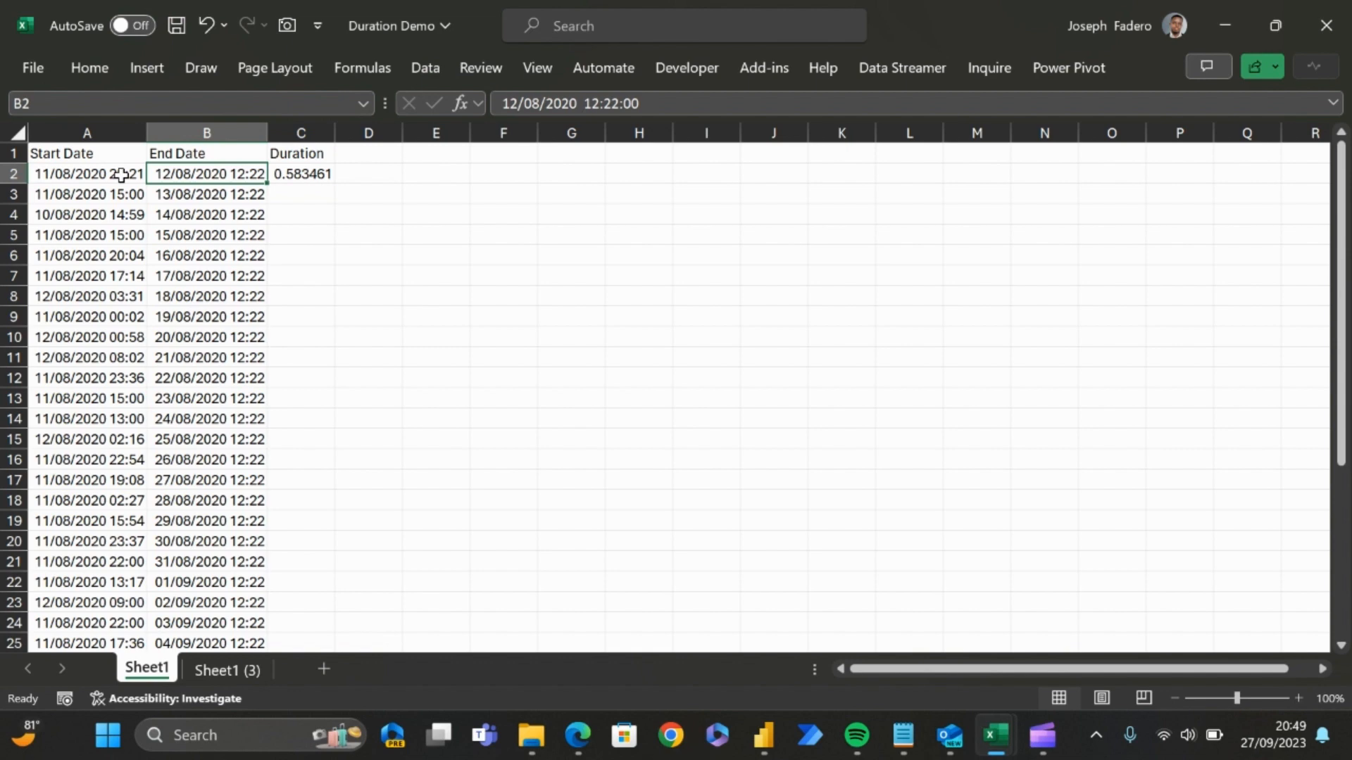
key("Right")
key("Left")
Step: Copy the start date in A2 and paste it into H2 as values only
key("Left")
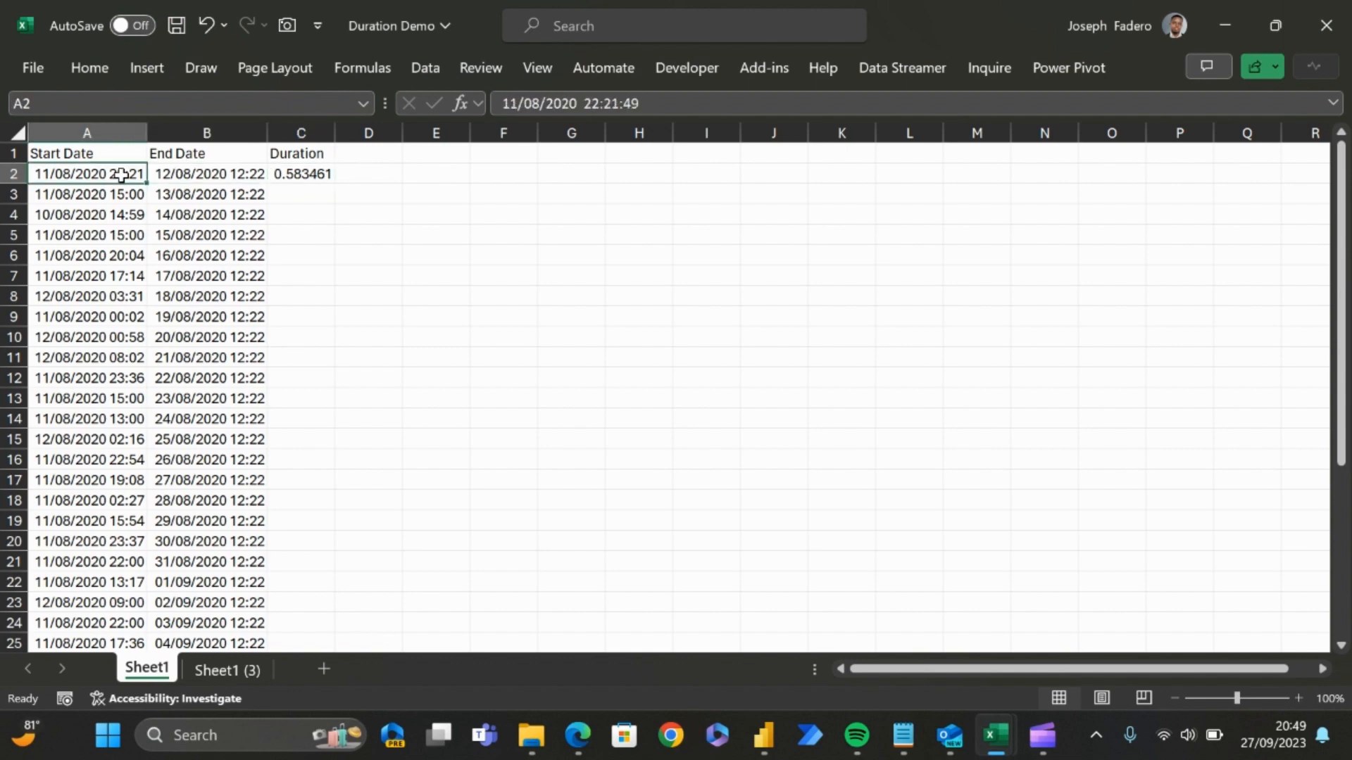
key("Right")
key("Left")
key("ctrl+c")
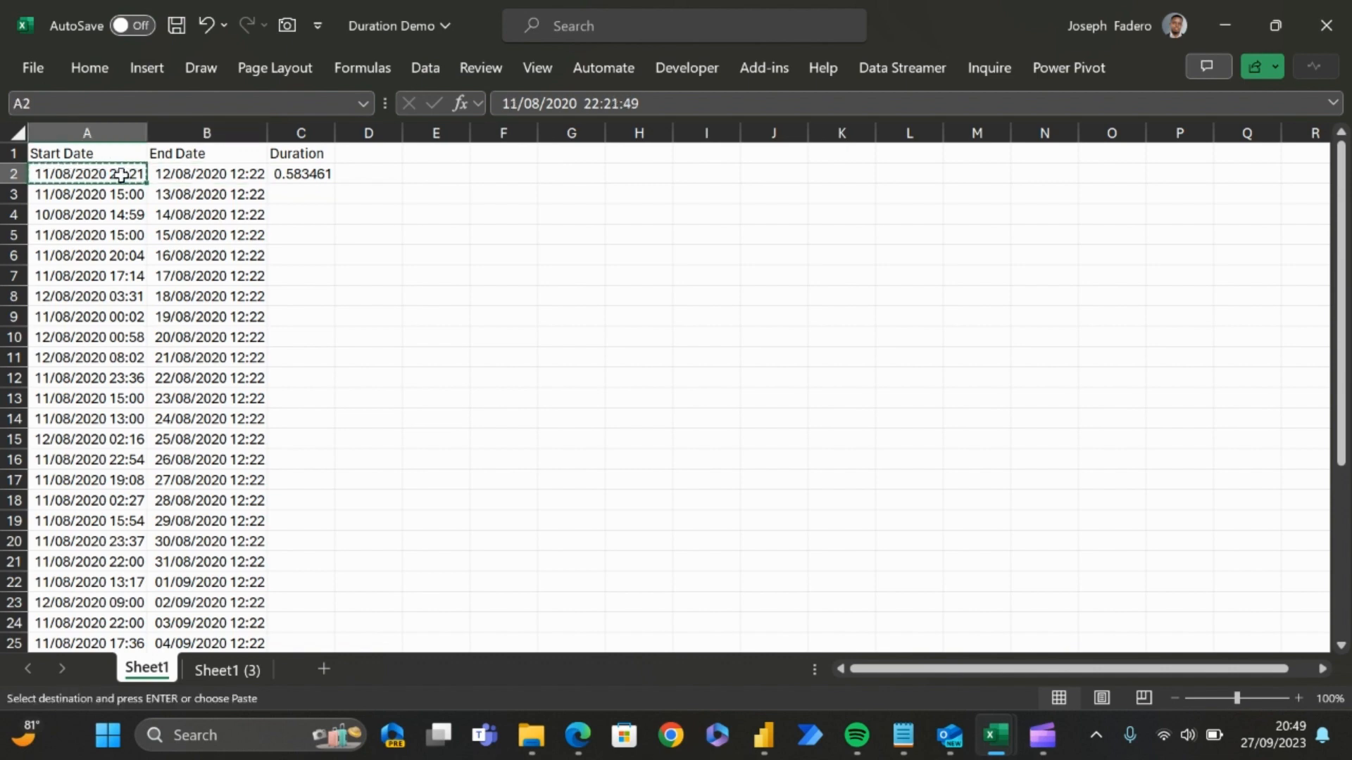
key("Right")
key("Right")
key("Right")
key("Right")
key("Right")
key("Right")
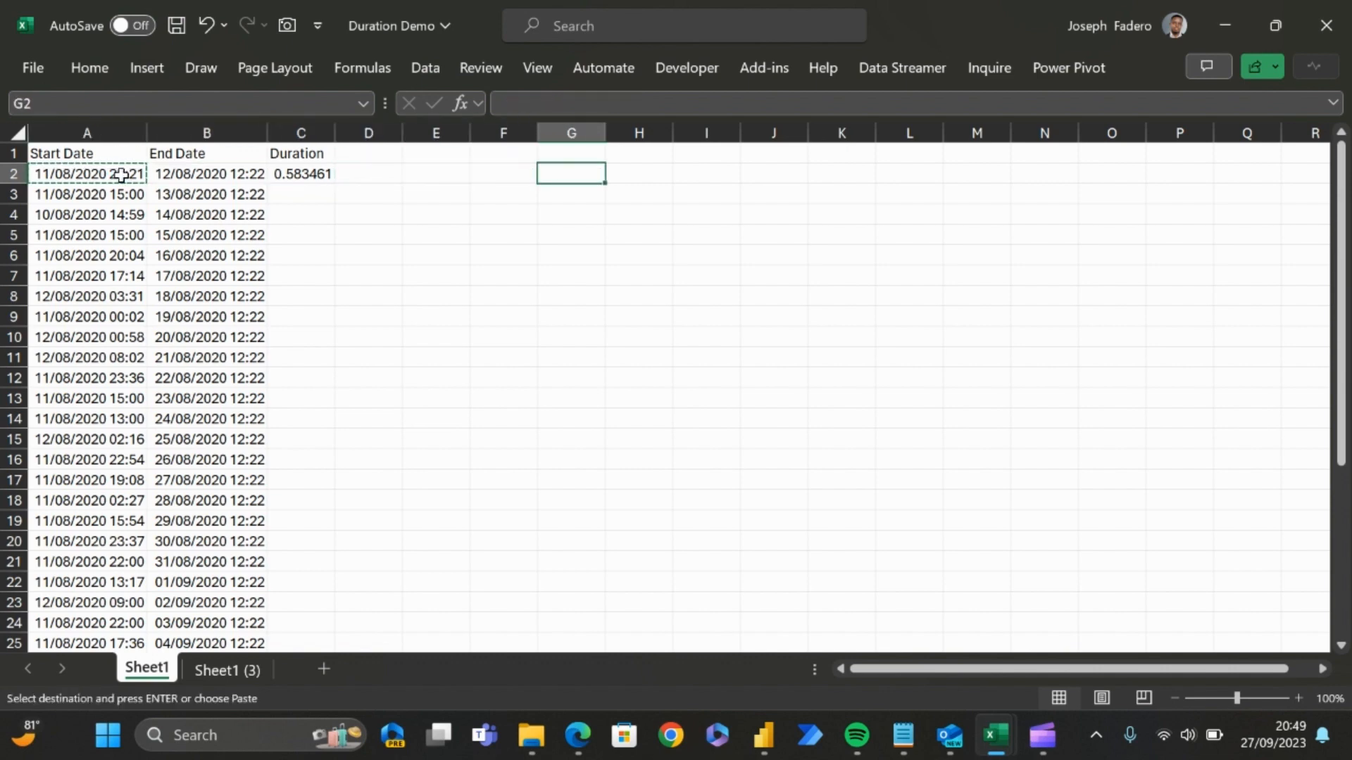
key("Right")
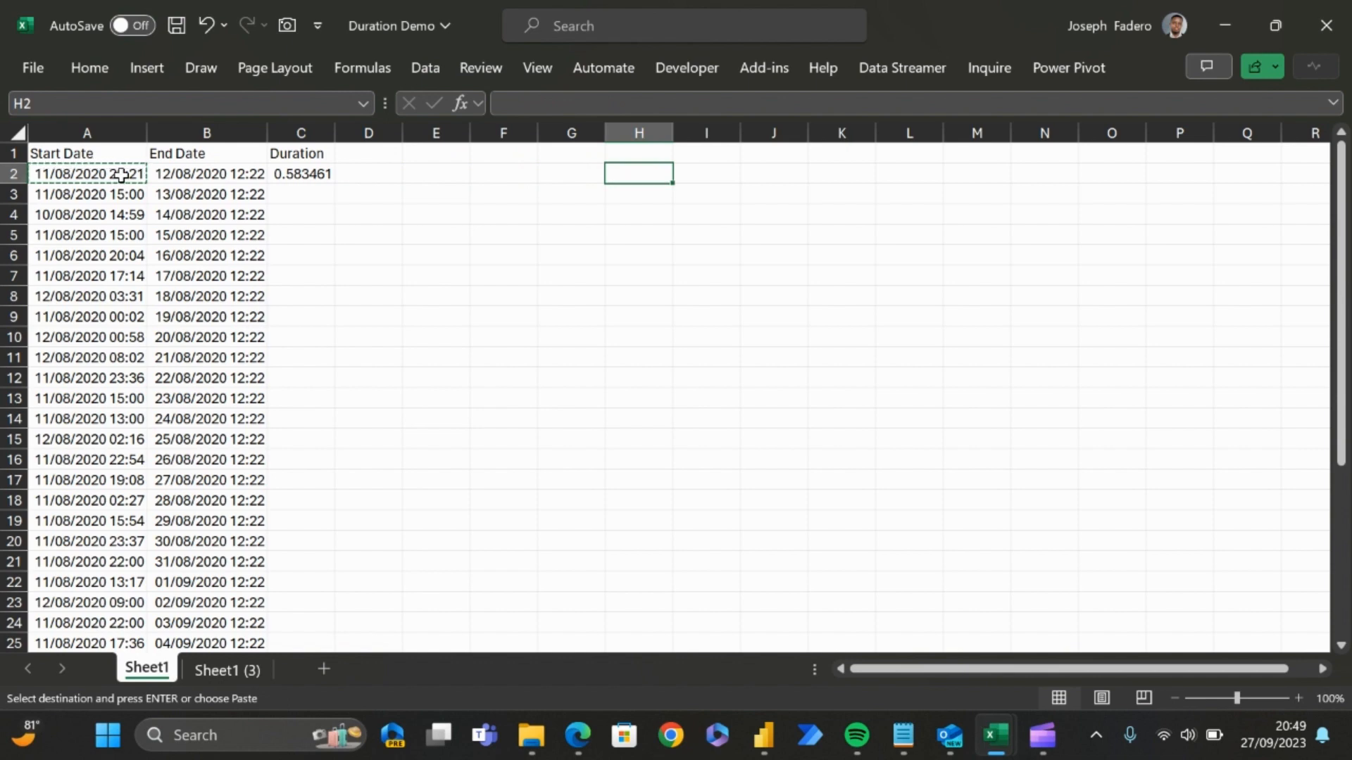
key("ctrl+alt+v")
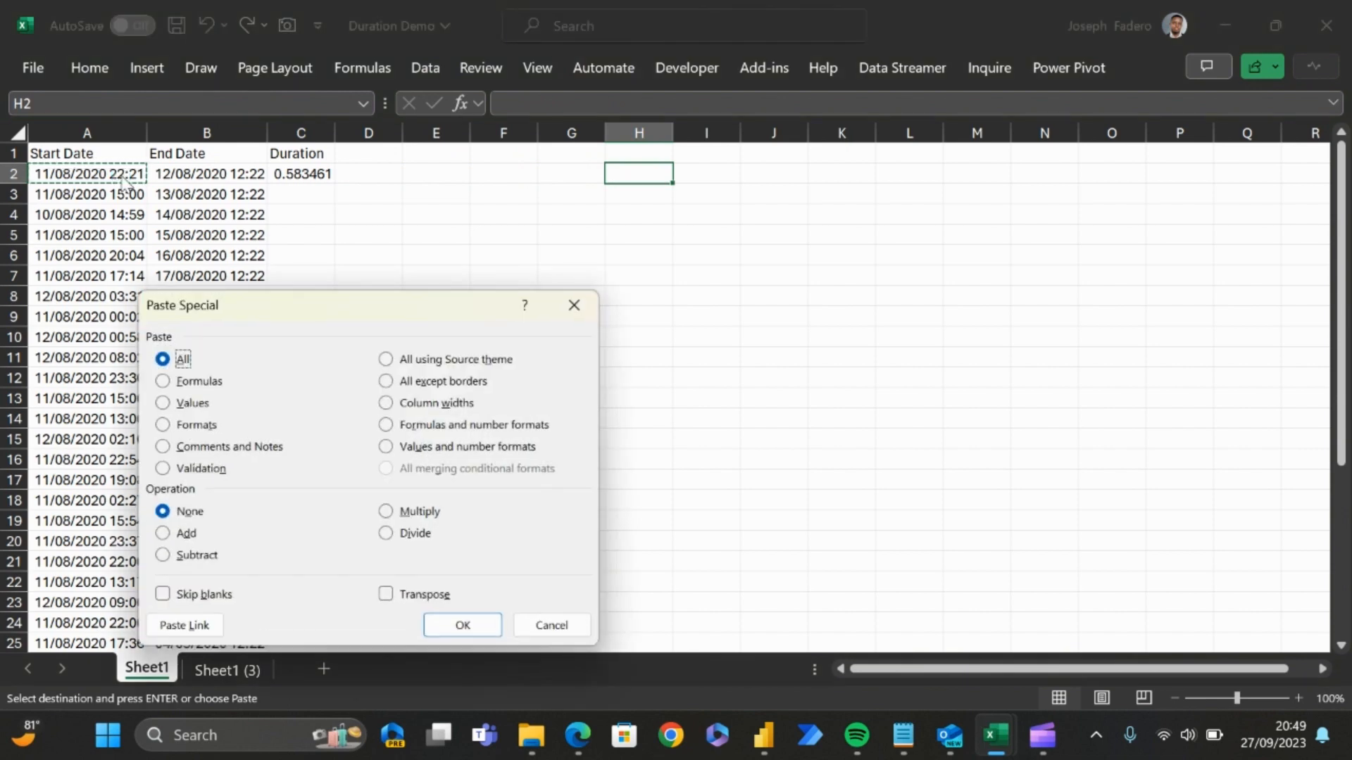
left_click(181, 404)
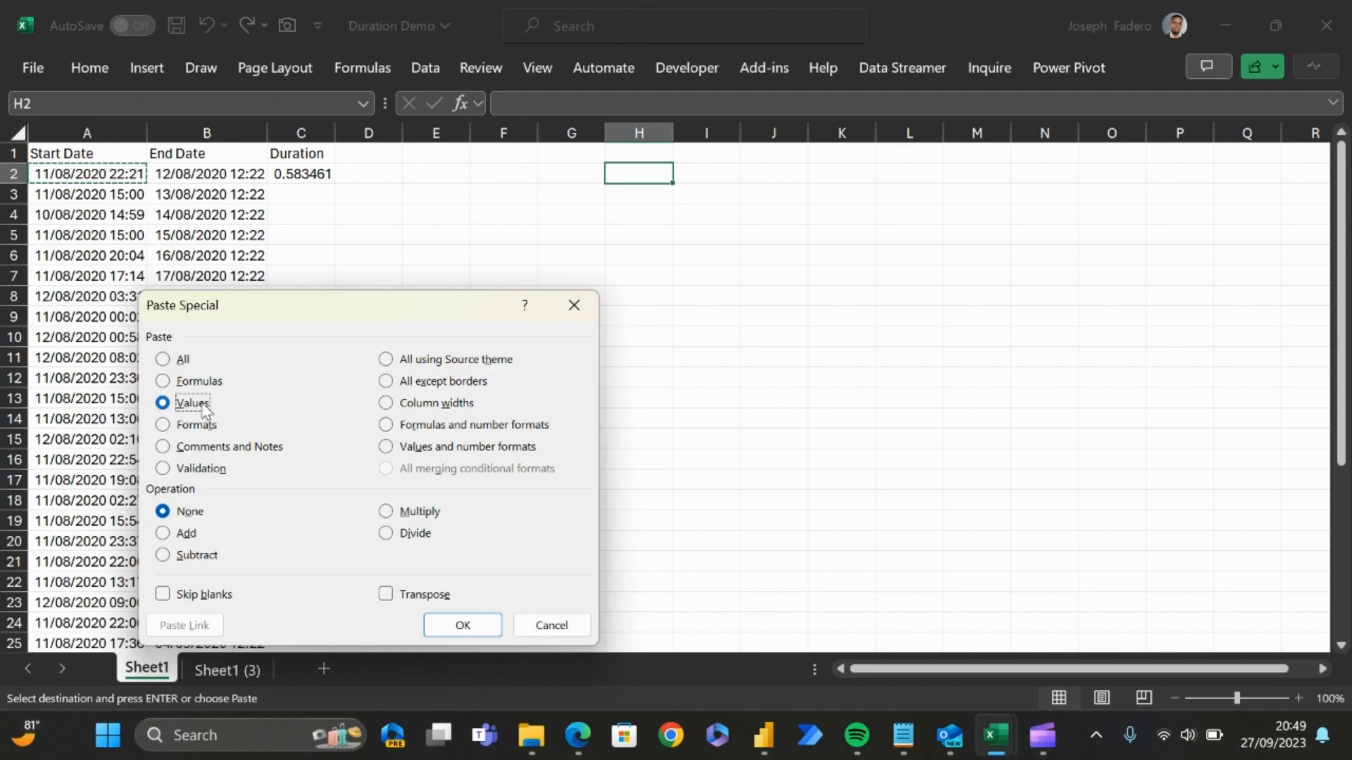
left_click(462, 627)
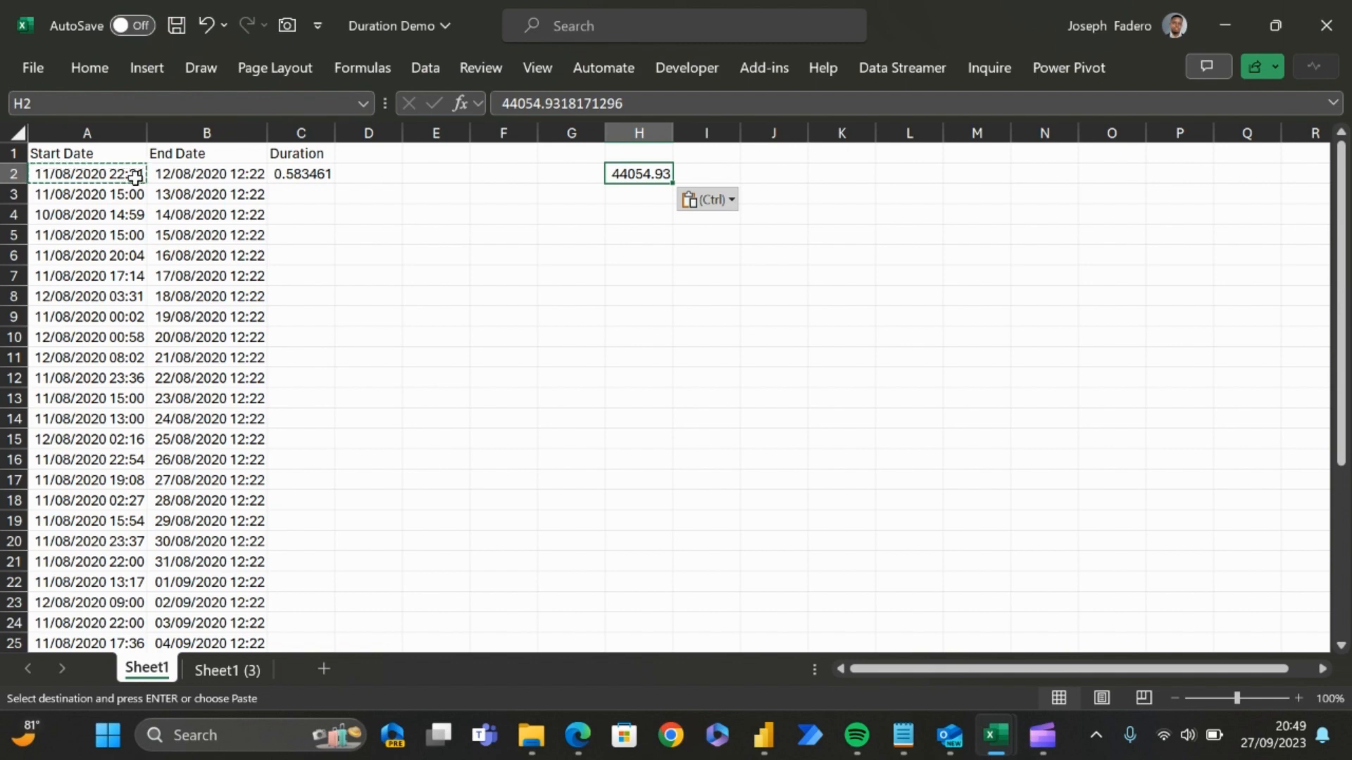
Step: Copy the end date in B2 and paste it into I2 as values only
left_click(193, 180)
key("ctrl+c")
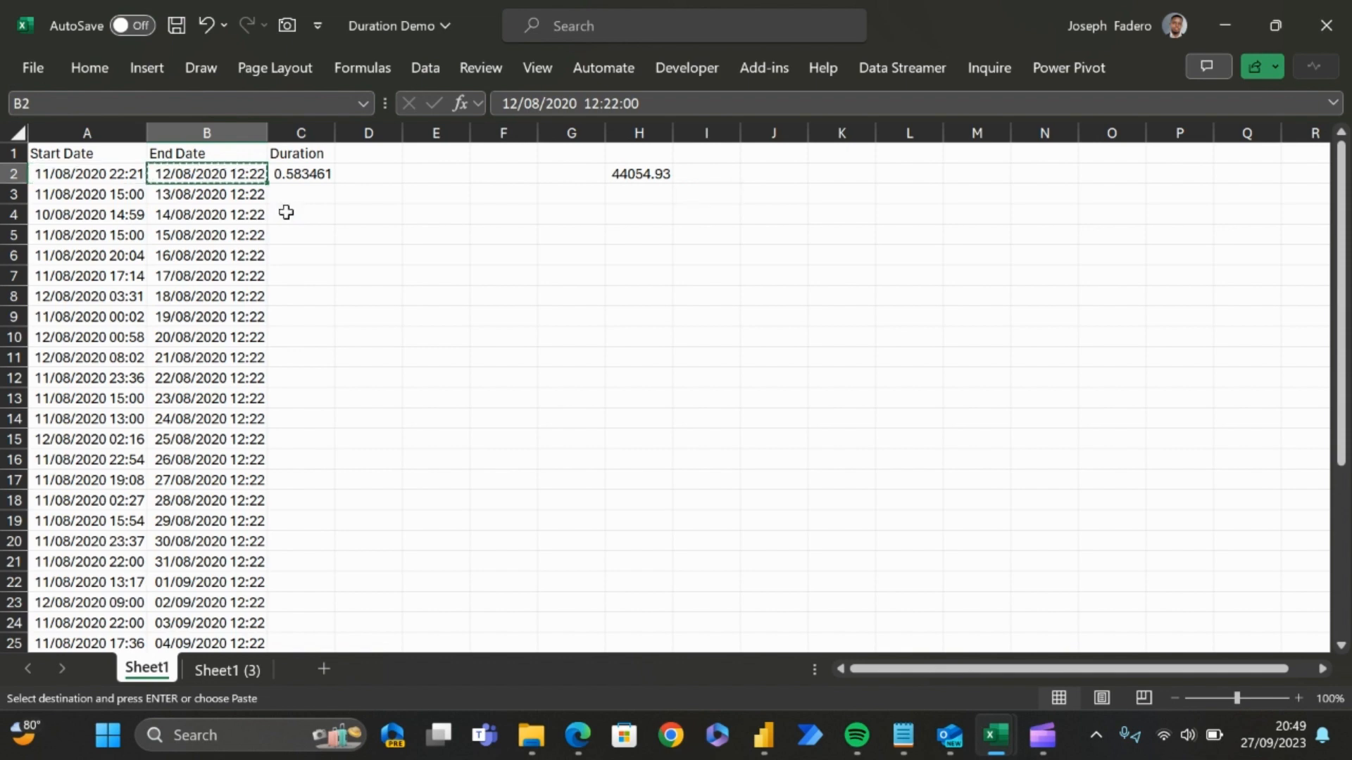
key("Right")
key("Right")
key("Right")
key("Right")
key("Right")
key("Right")
key("Right")
key("Right")
key("Left")
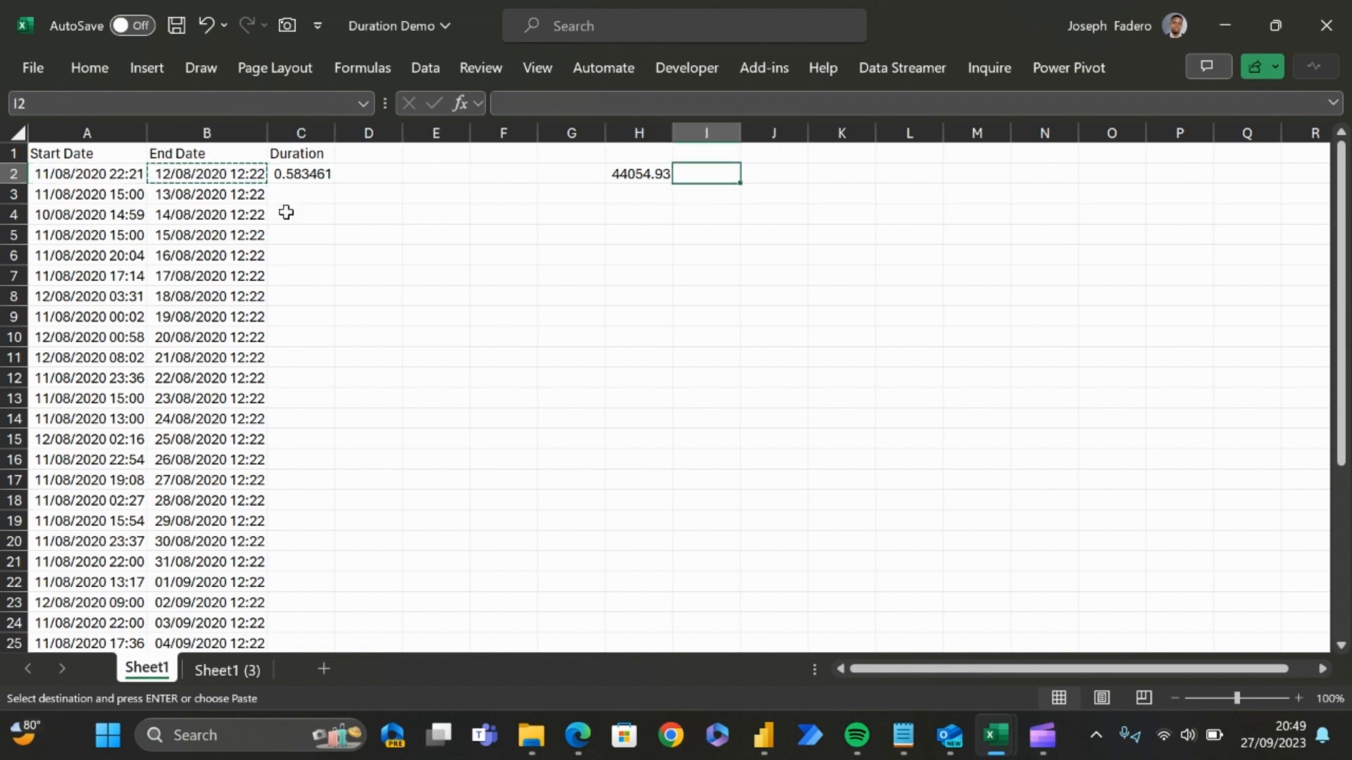
key("alt+h")
key("v")
key("s")
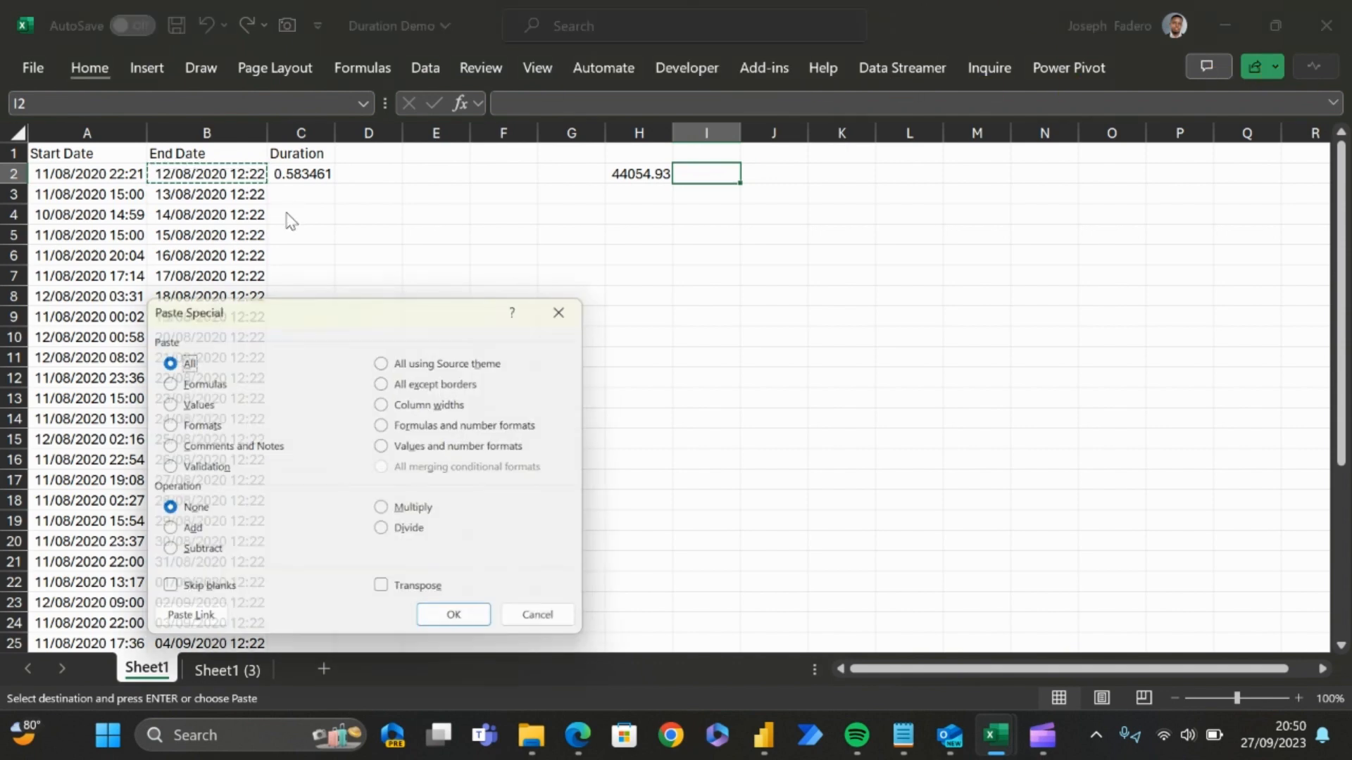
key("v")
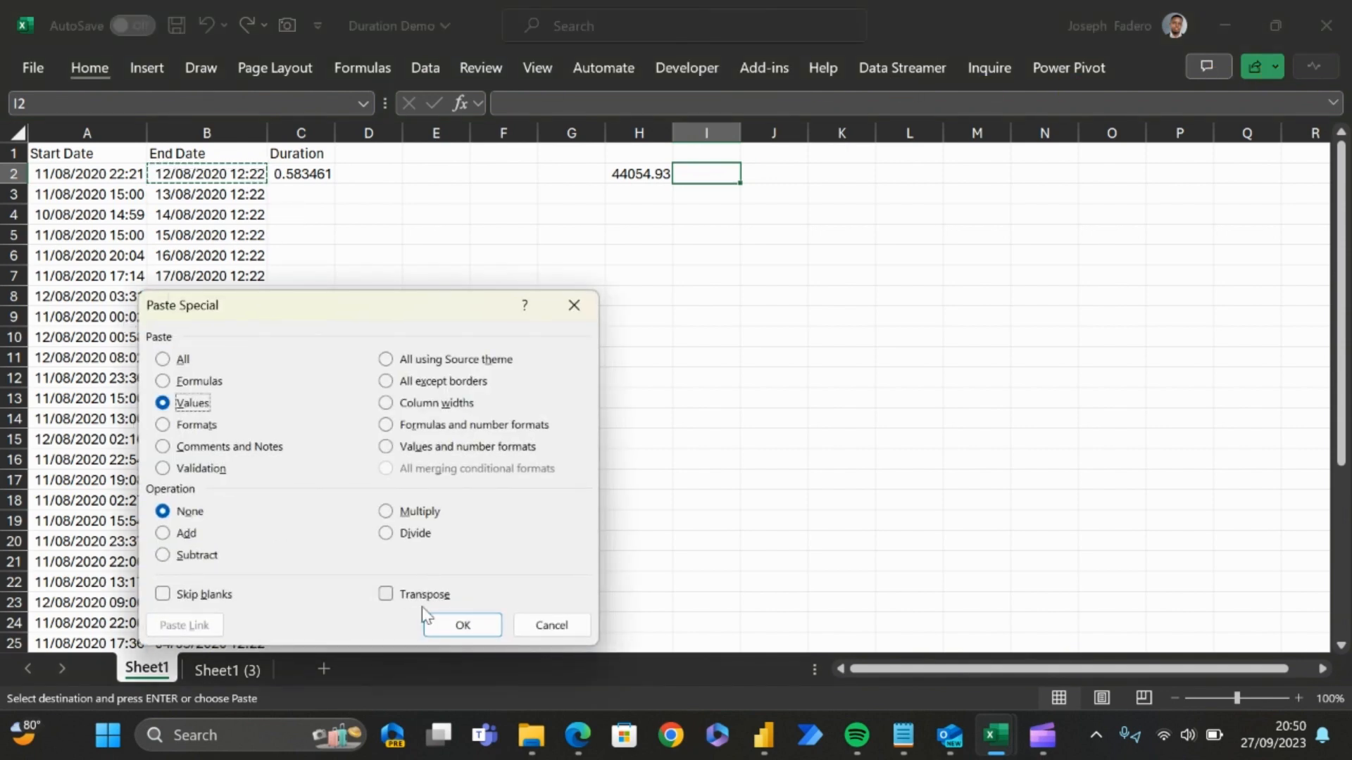
left_click(448, 625)
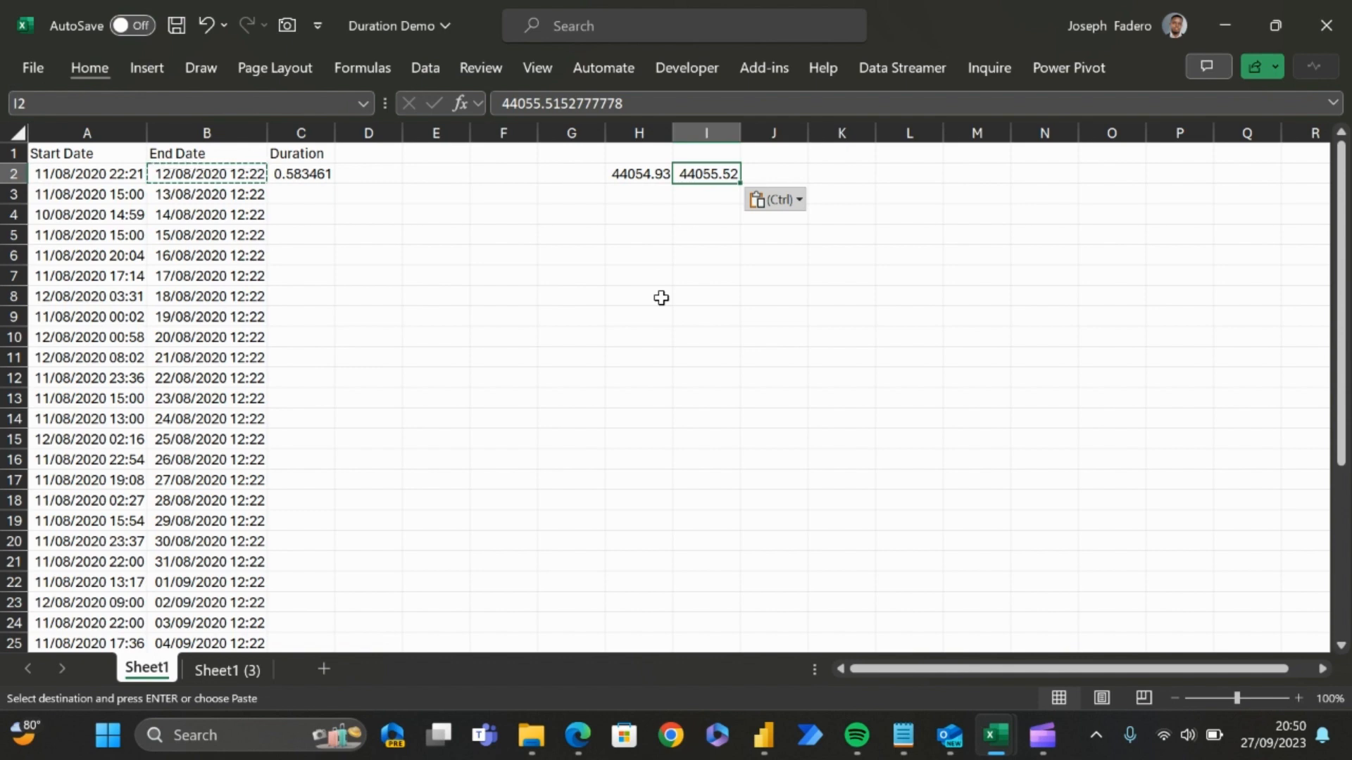
left_click(641, 195)
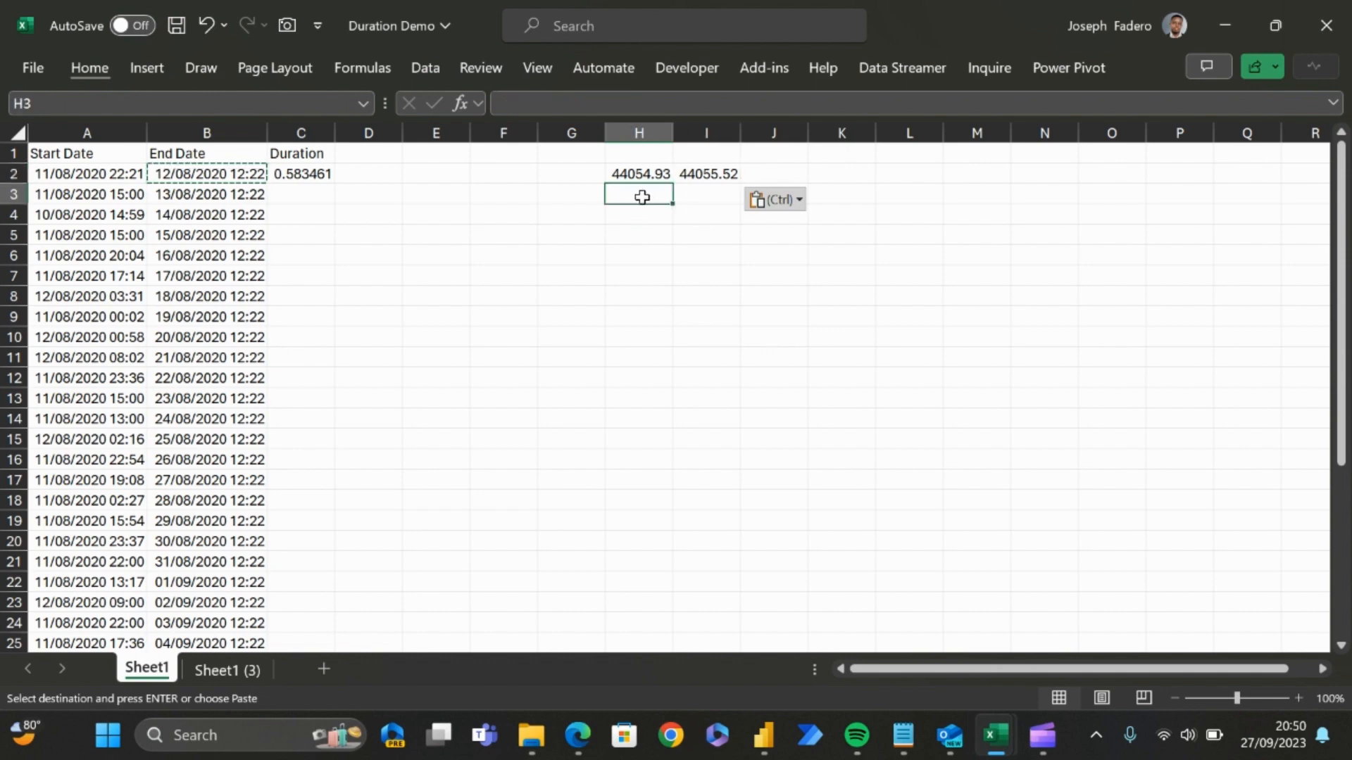
Step: Enter the formula =I2-H2 in cell H3 to subtract the start serial number from the end serial number
type("=")
left_click(697, 172)
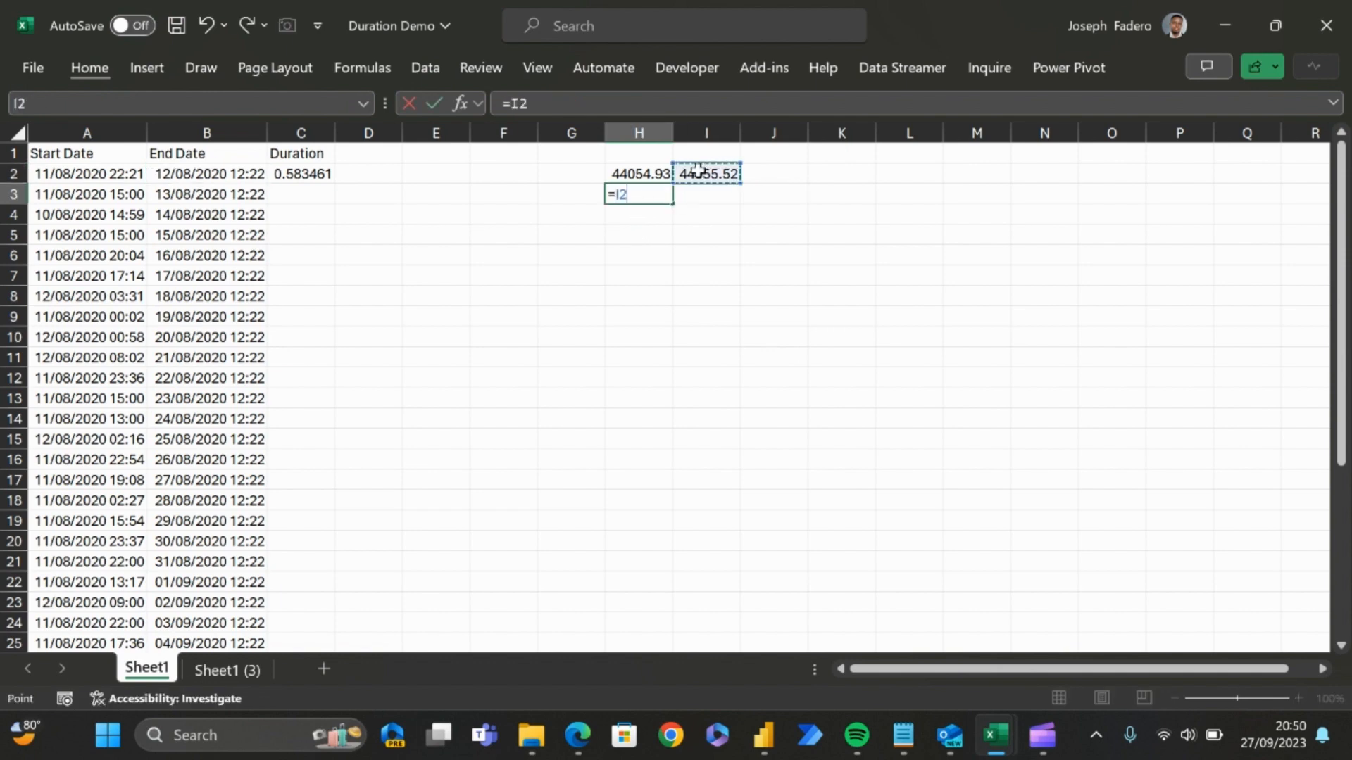
type("-")
left_click(657, 174)
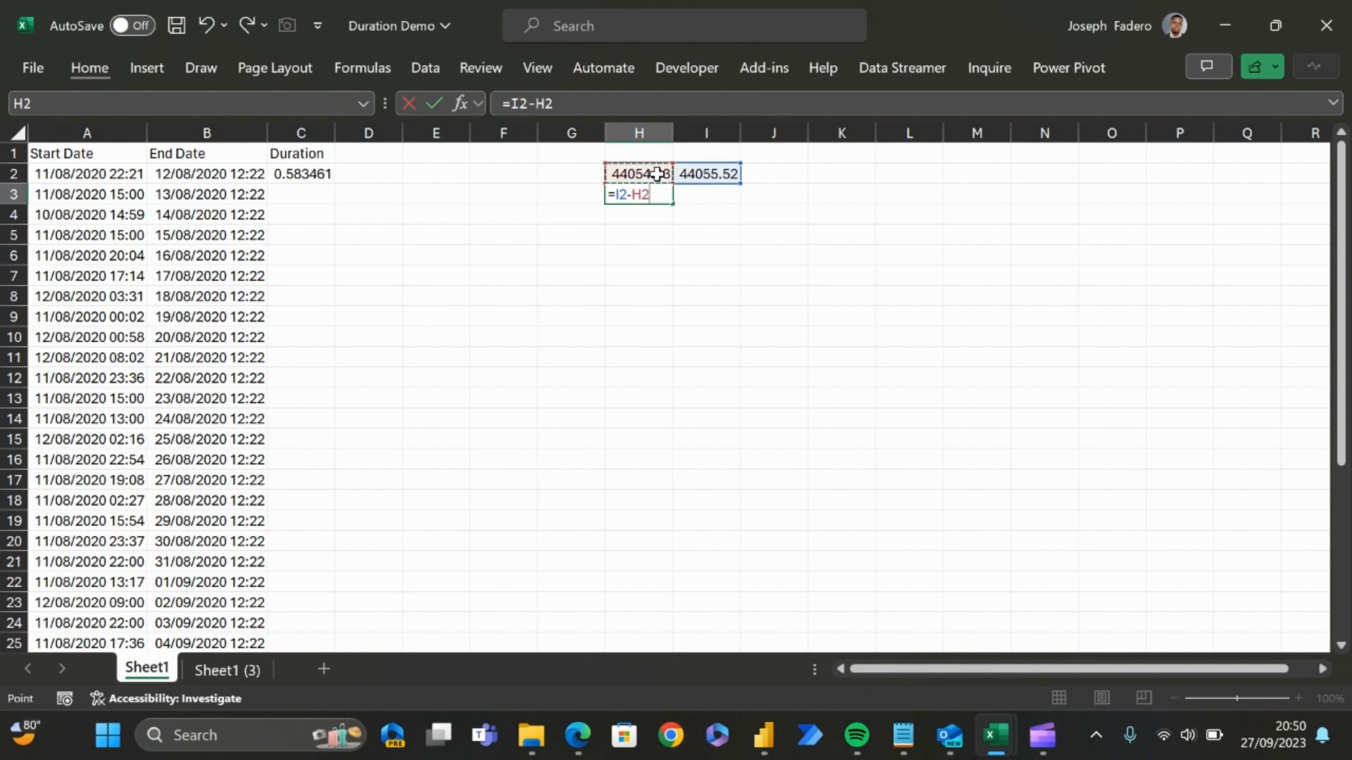
key("Return")
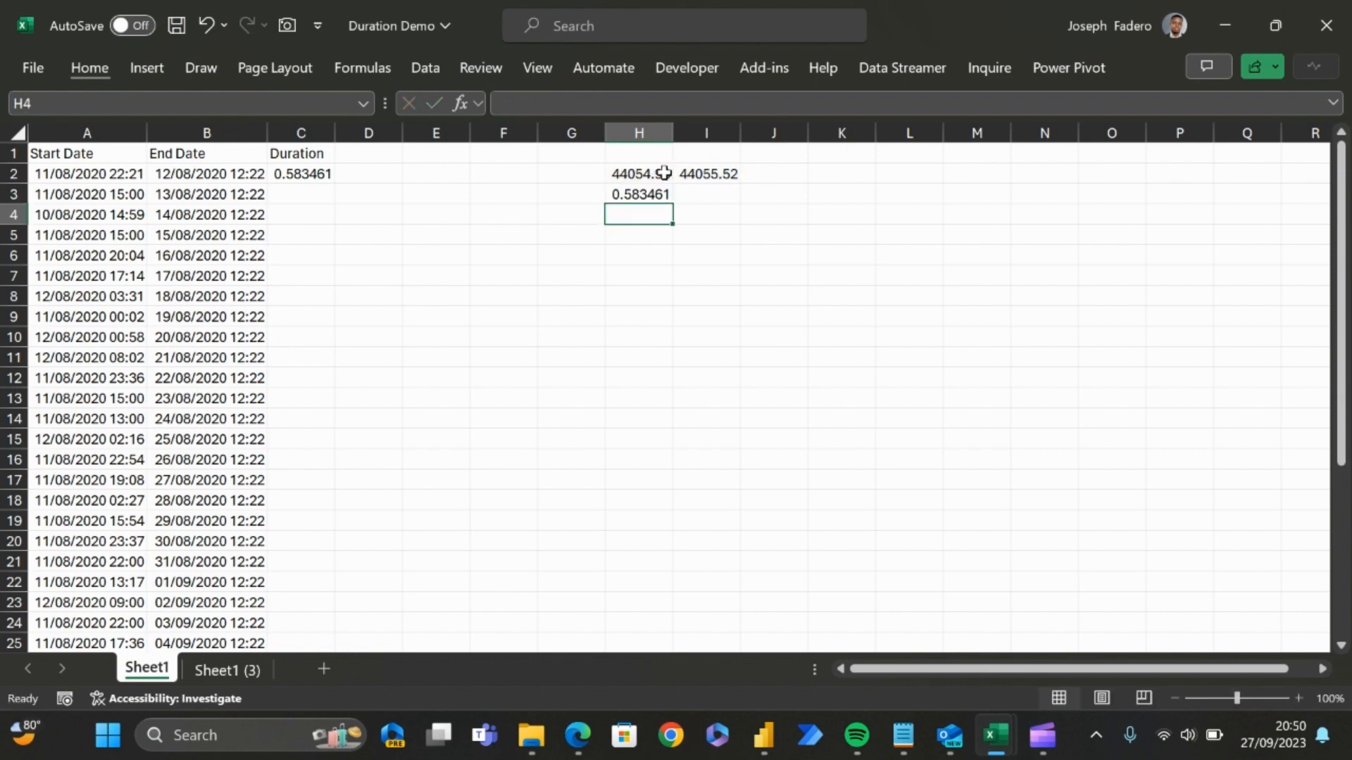
Step: Preview the start date in A2 with the Number format category, and close the cell formatting without applying it
key("Left")
key("Left")
key("Home")
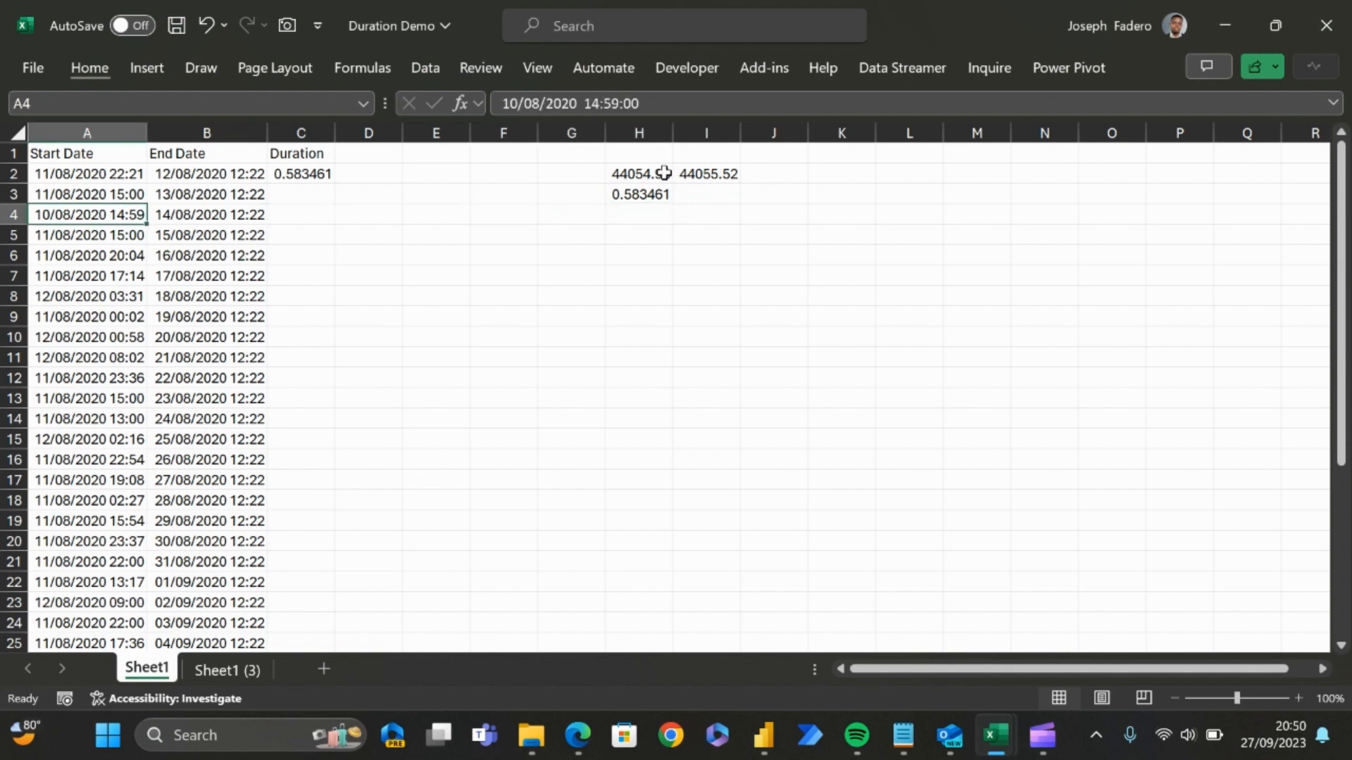
key("Up")
key("Up")
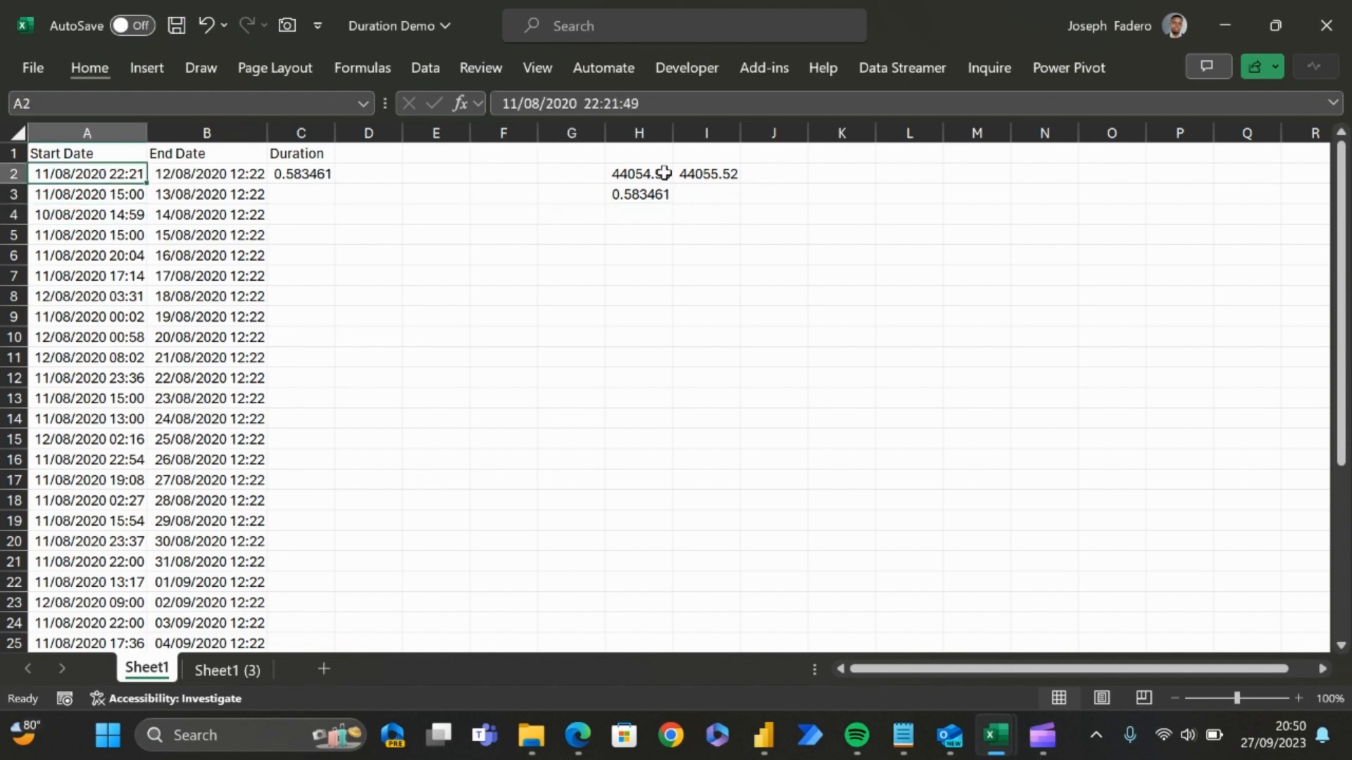
key("ctrl+1")
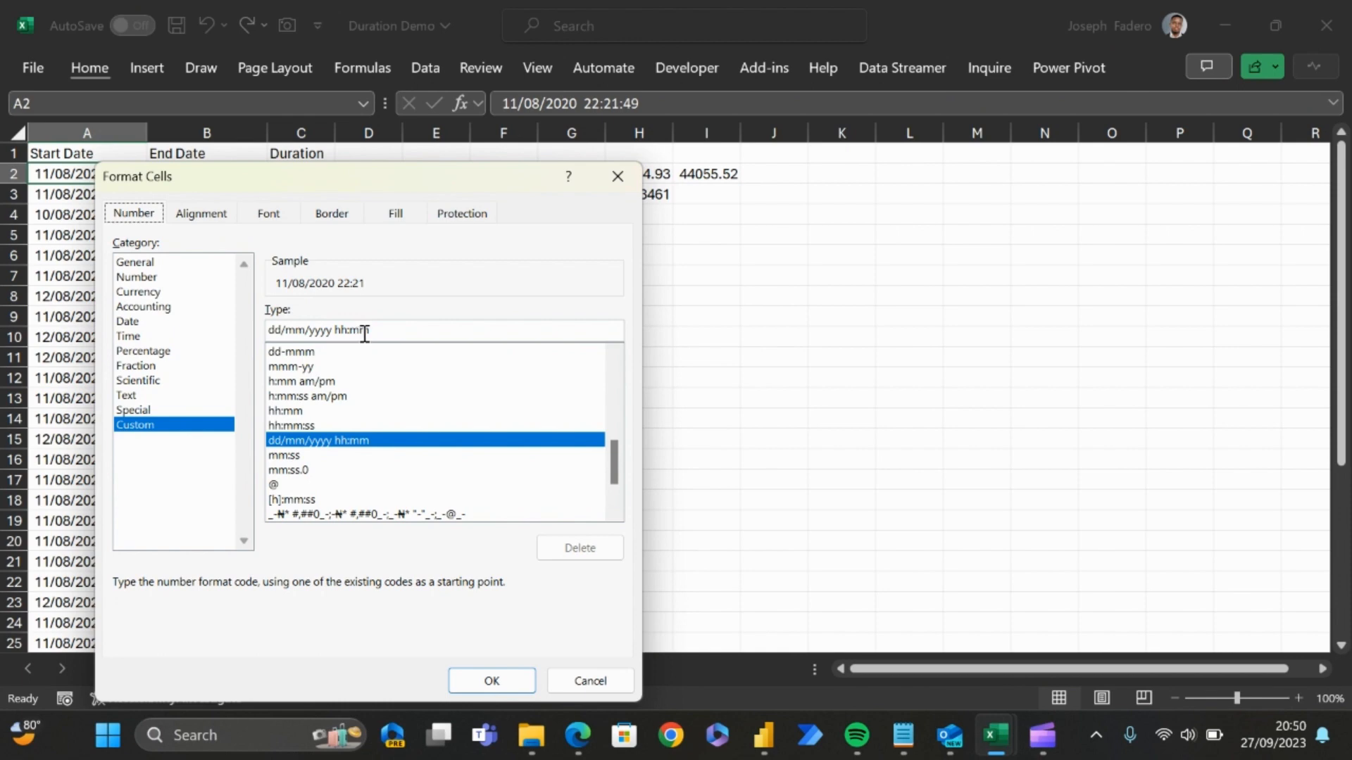
left_click(137, 277)
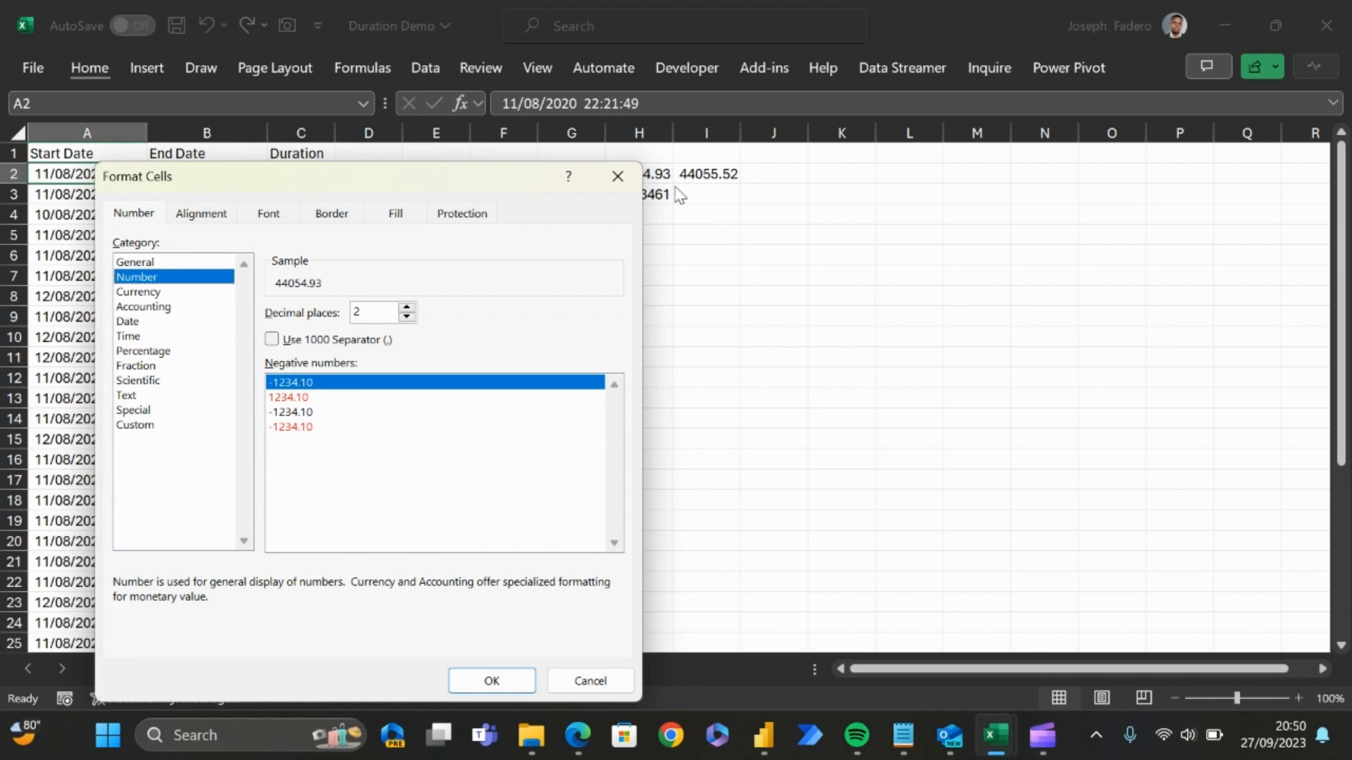
left_click(618, 177)
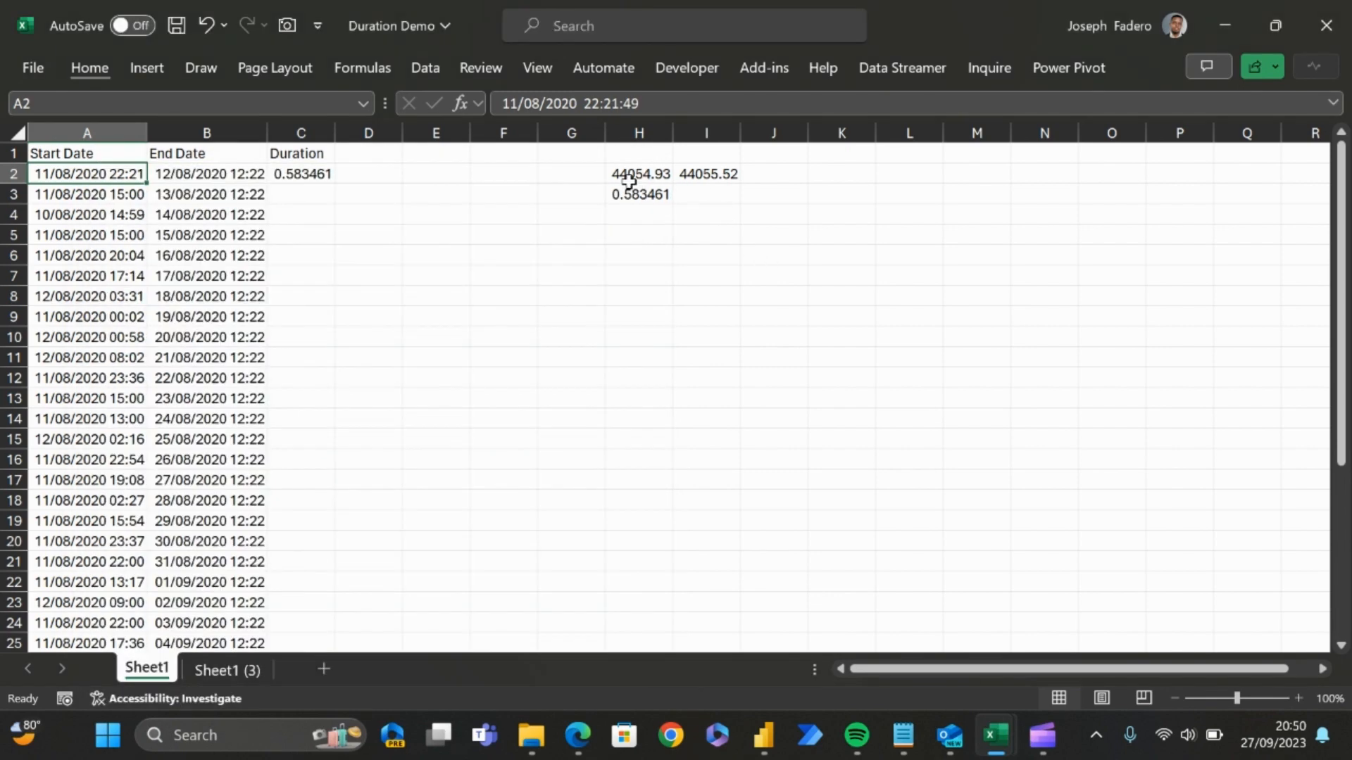
left_click(492, 211)
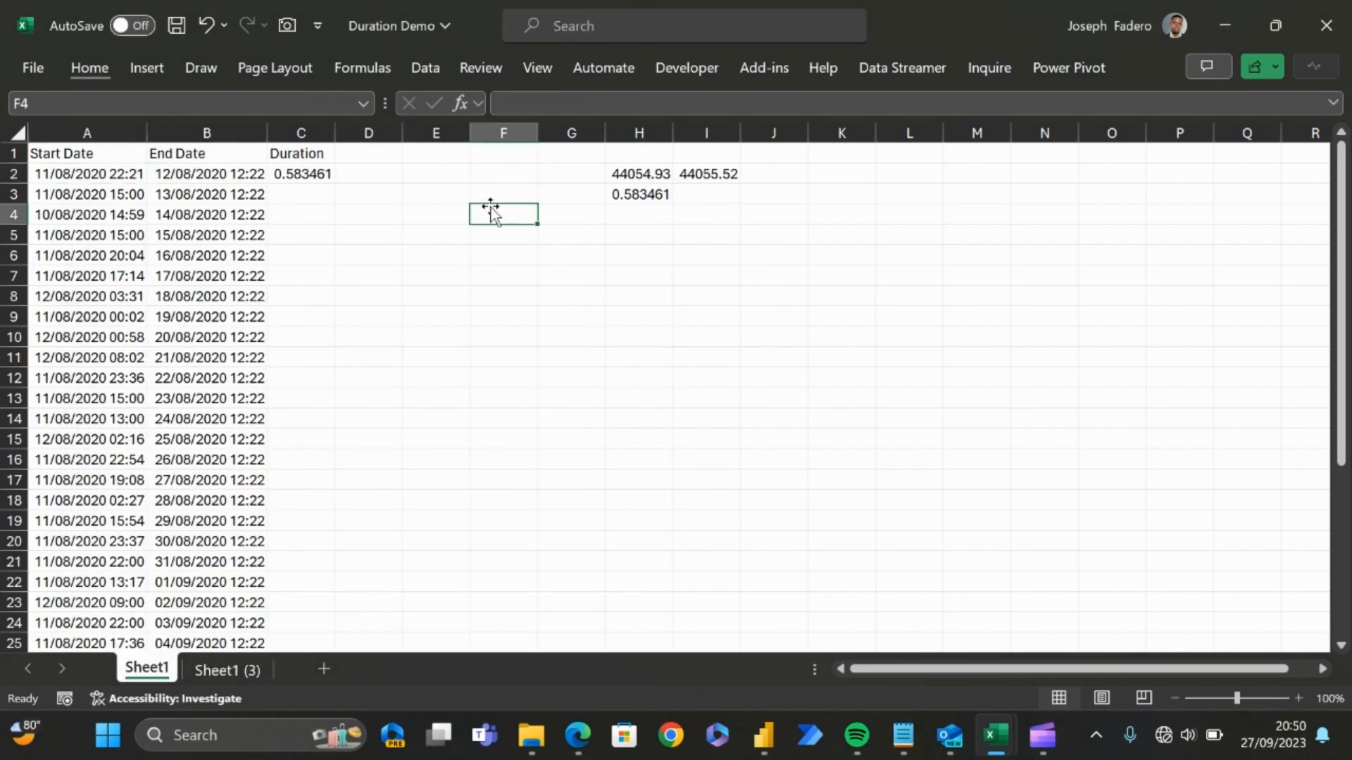
Step: Enter the formula =TEXT(C2,"h:mm") in cell E2 to display the first row's duration as hours and minutes
left_click(328, 171)
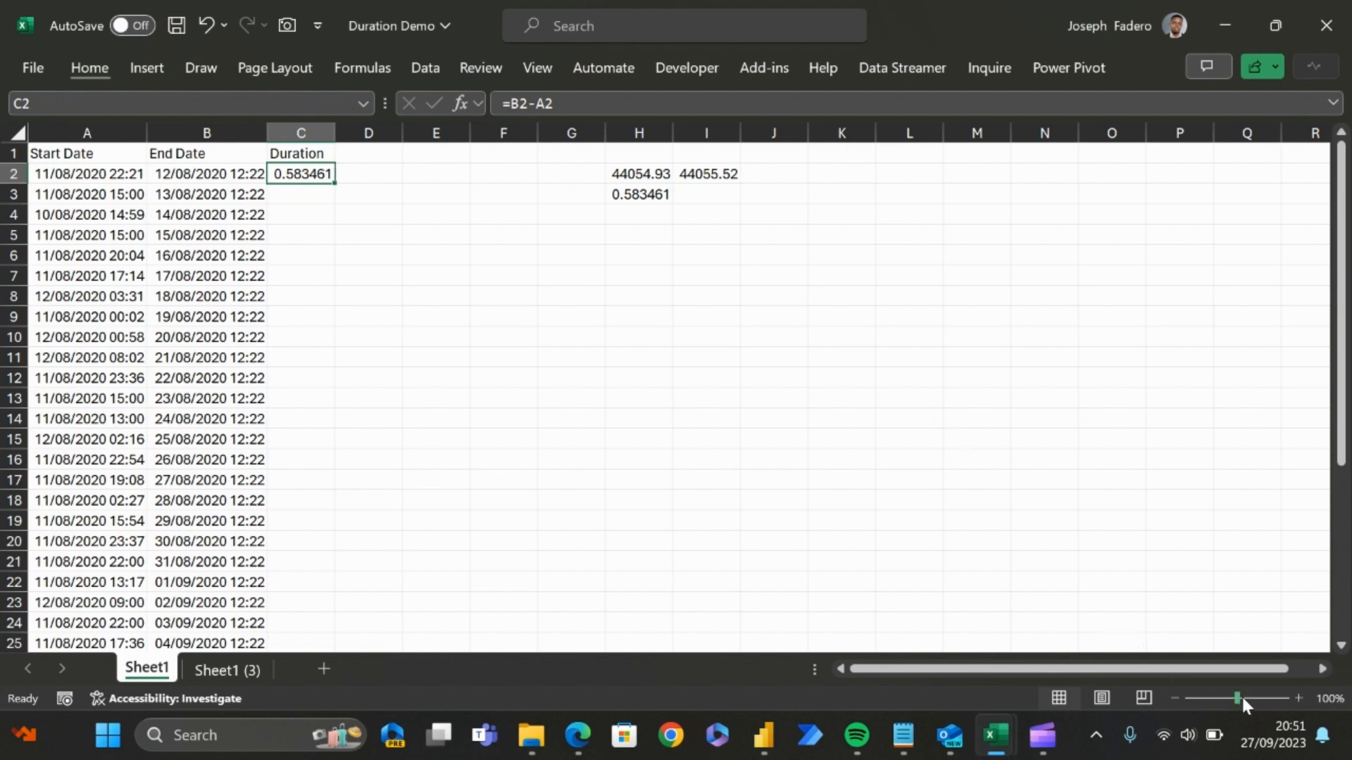
left_click_drag(1241, 696, 1242, 695)
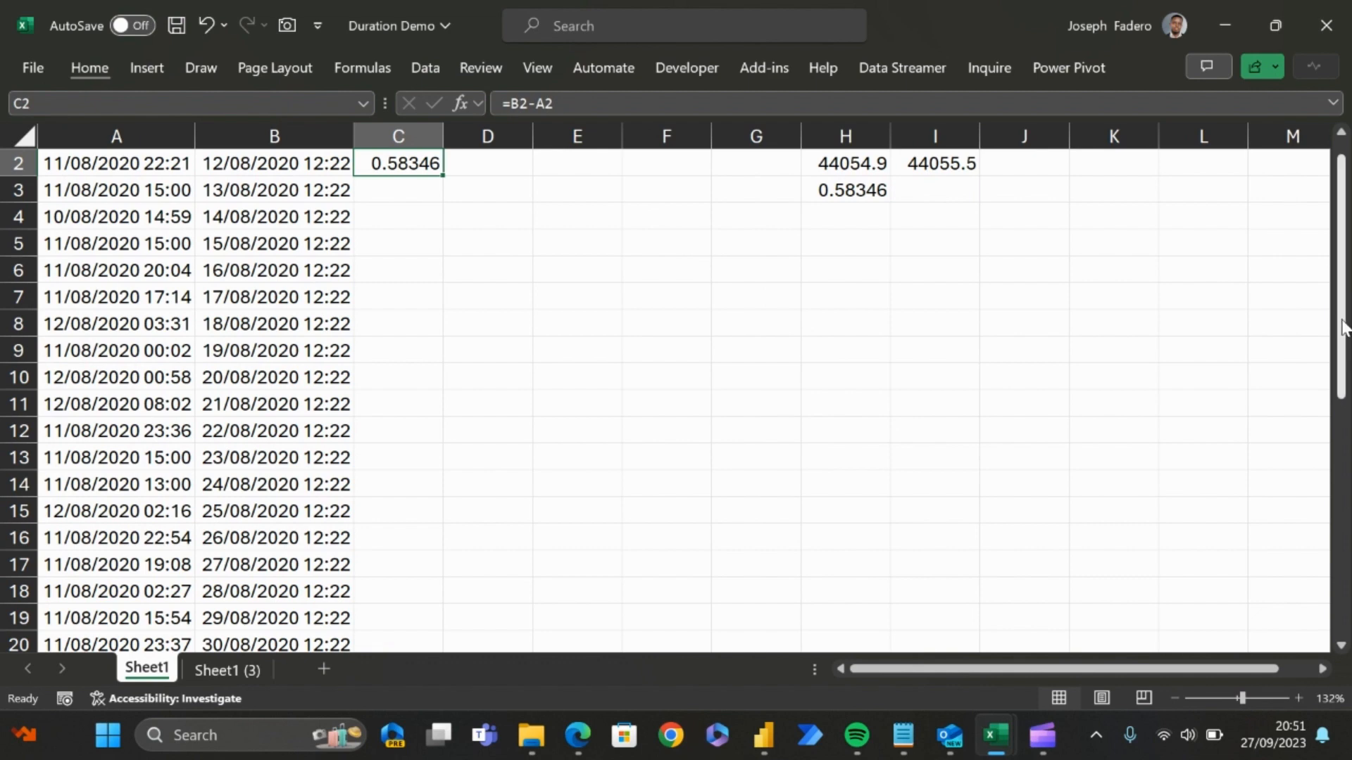
left_click_drag(1342, 331, 1341, 319)
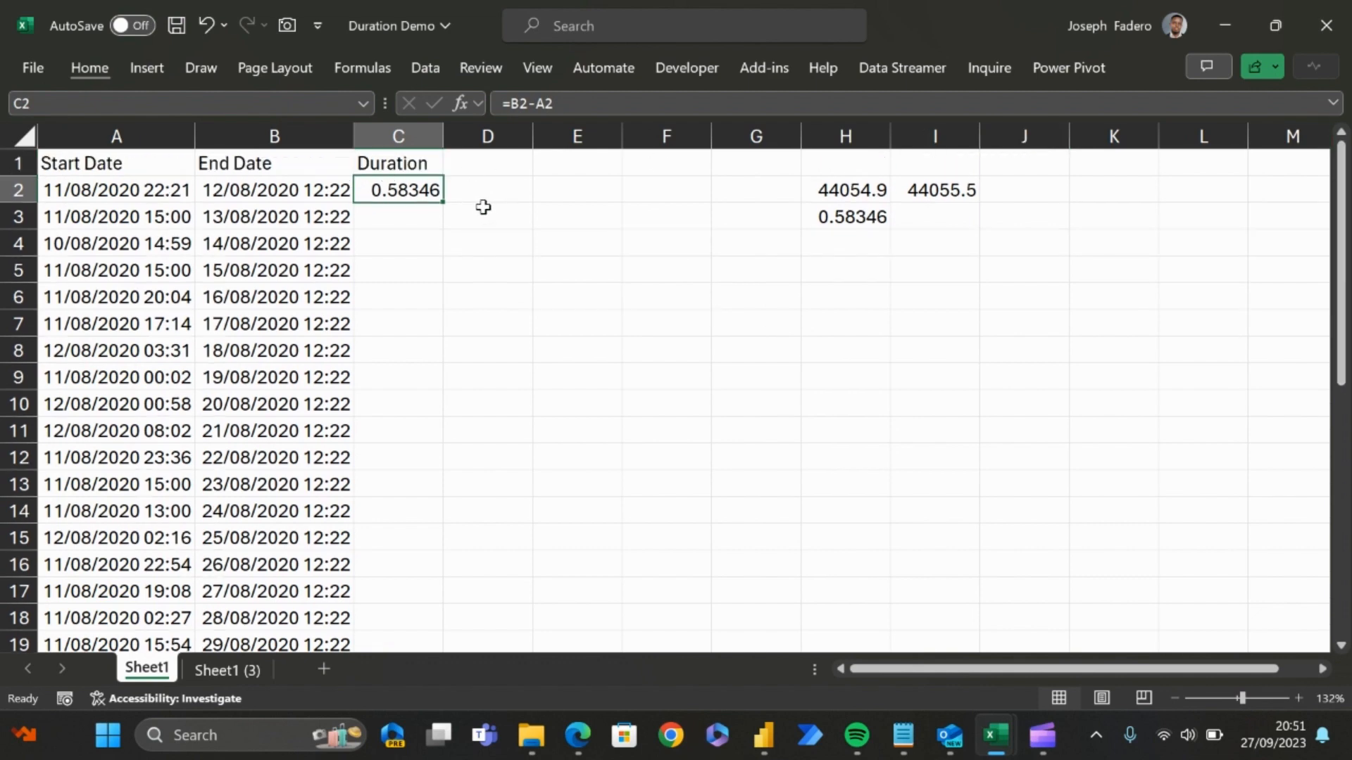
left_click(484, 238)
left_click(577, 188)
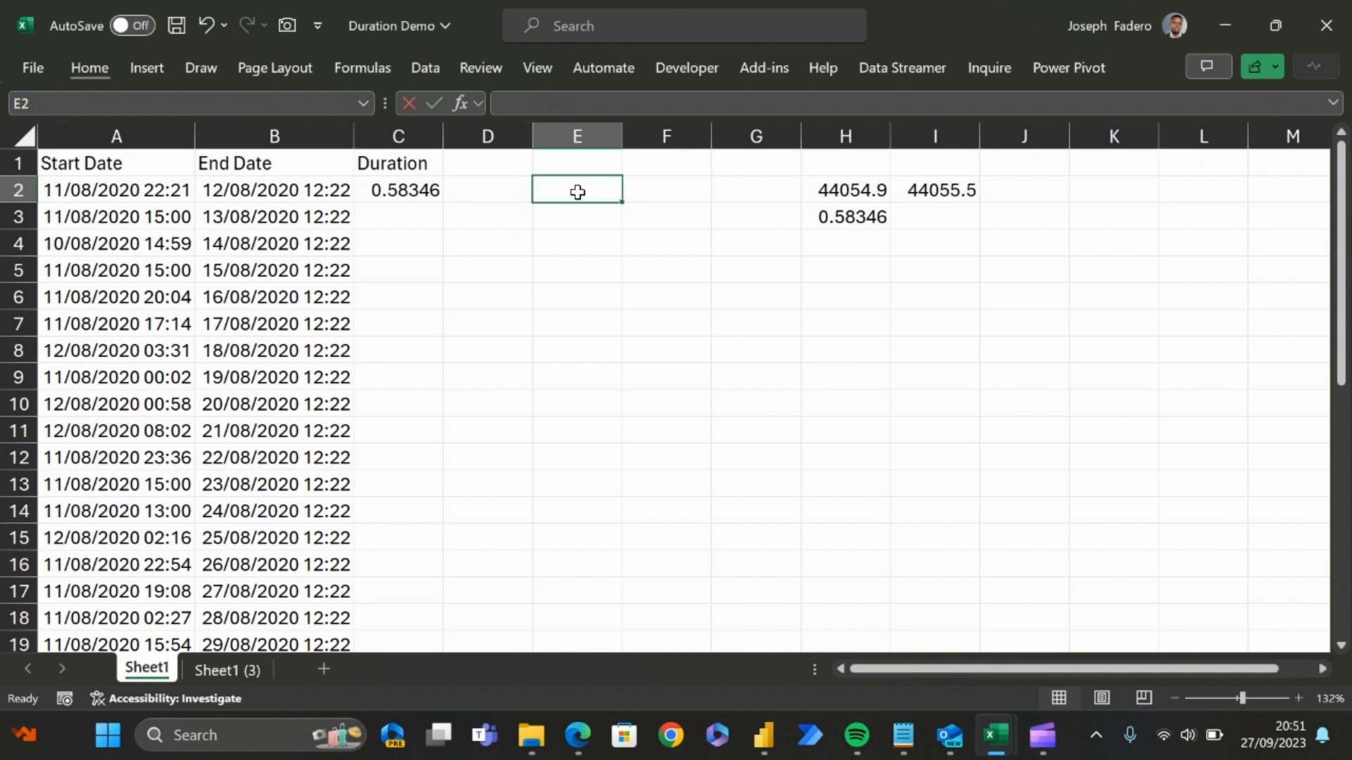
type("=T")
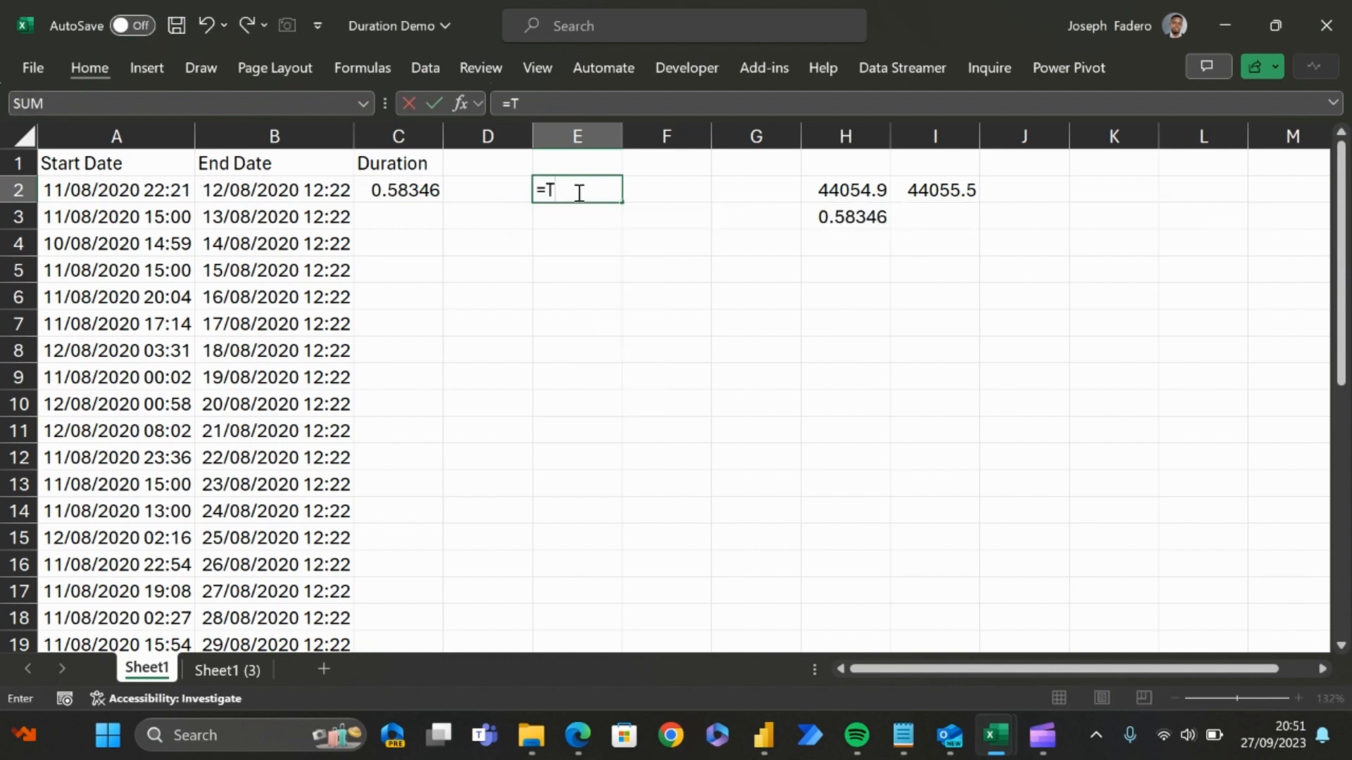
type("ext")
key("Tab")
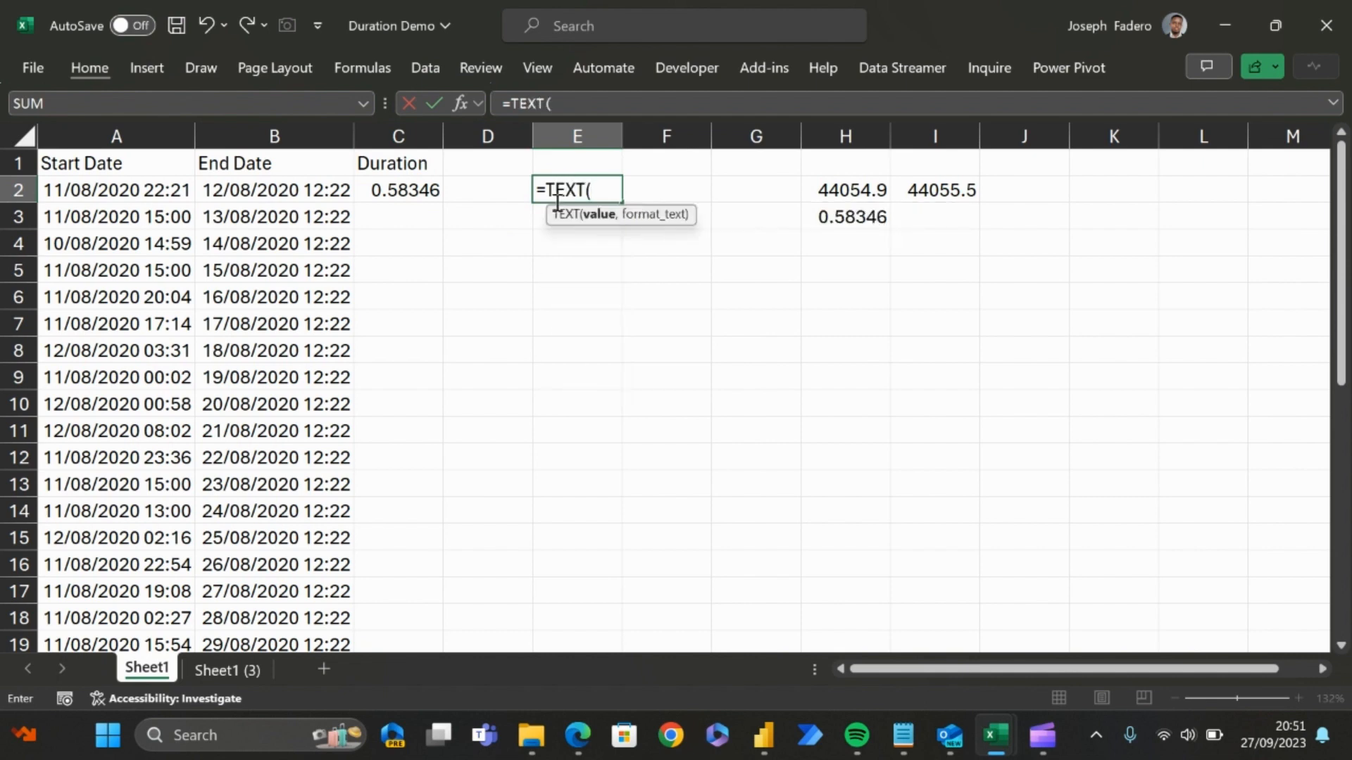
left_click(422, 193)
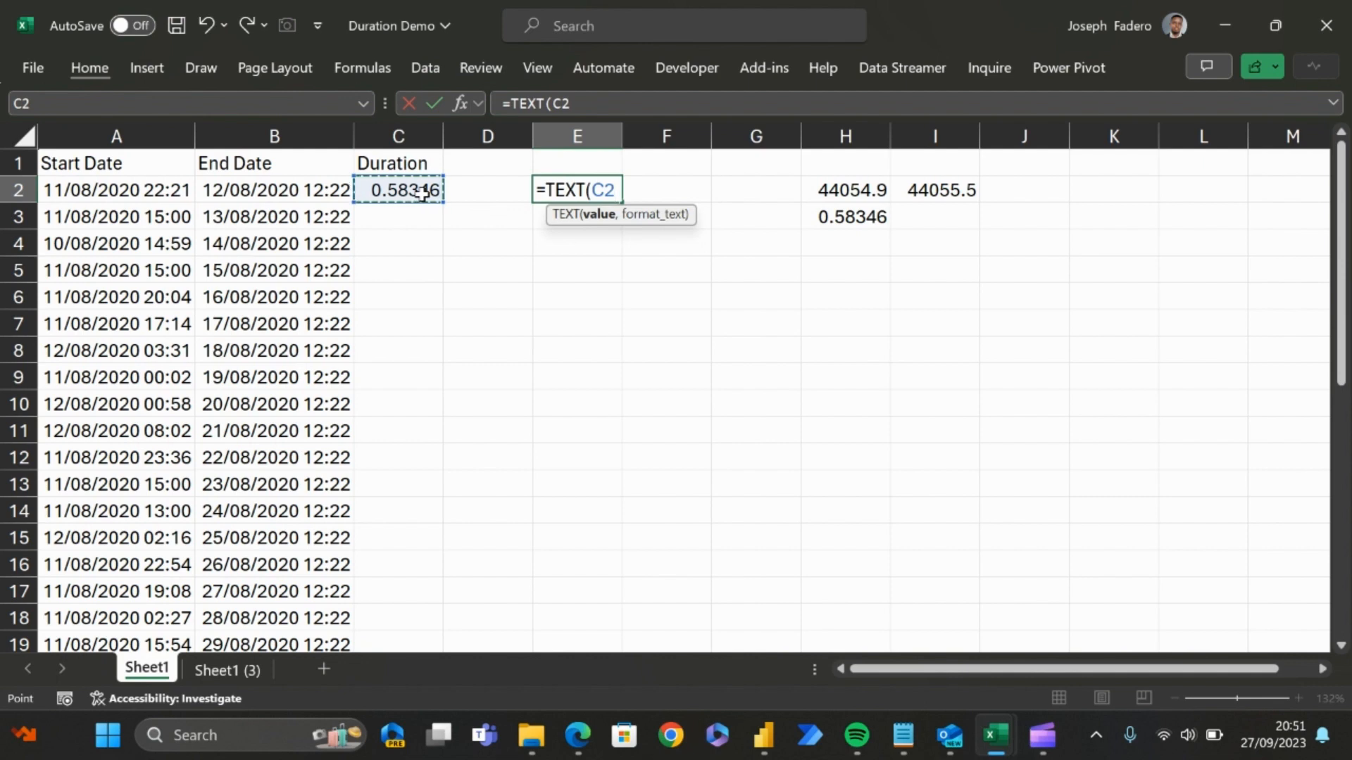
type(",")
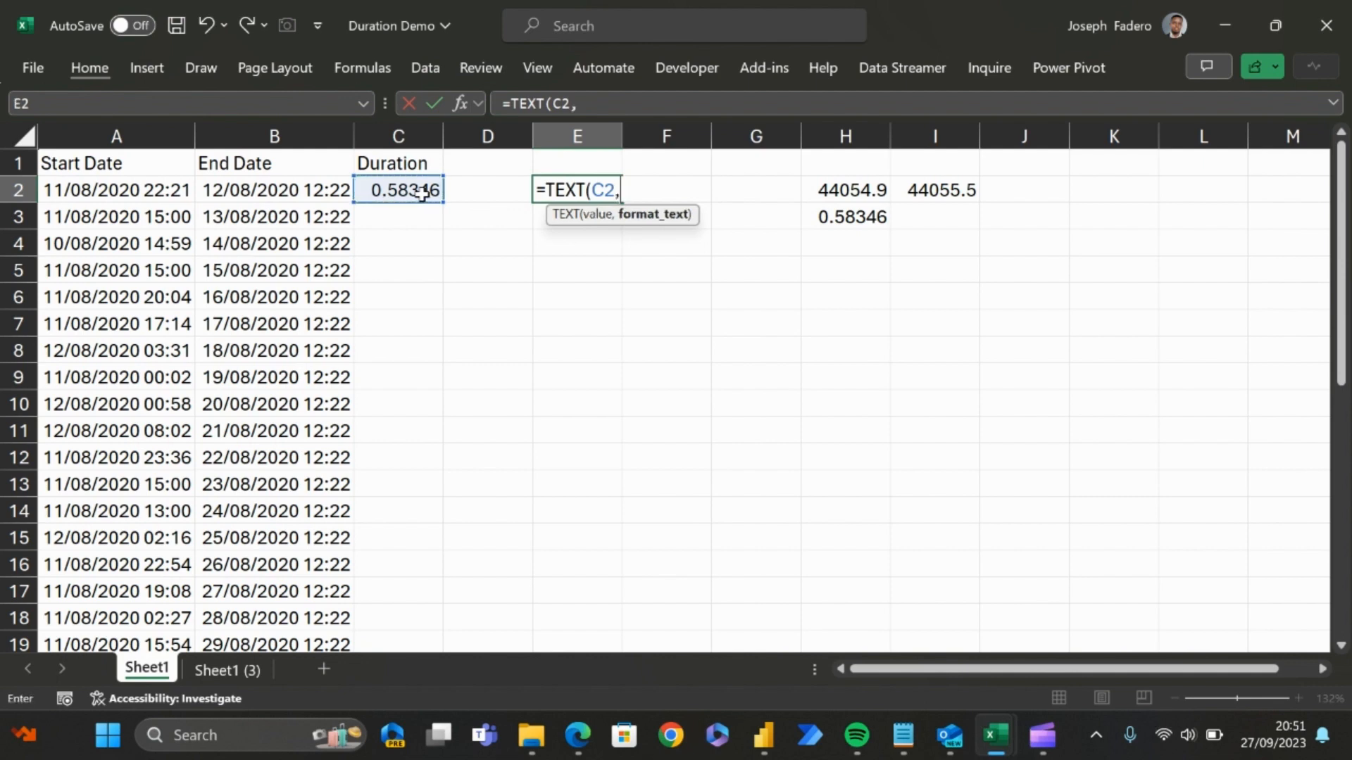
type("\"")
type("h:mm")
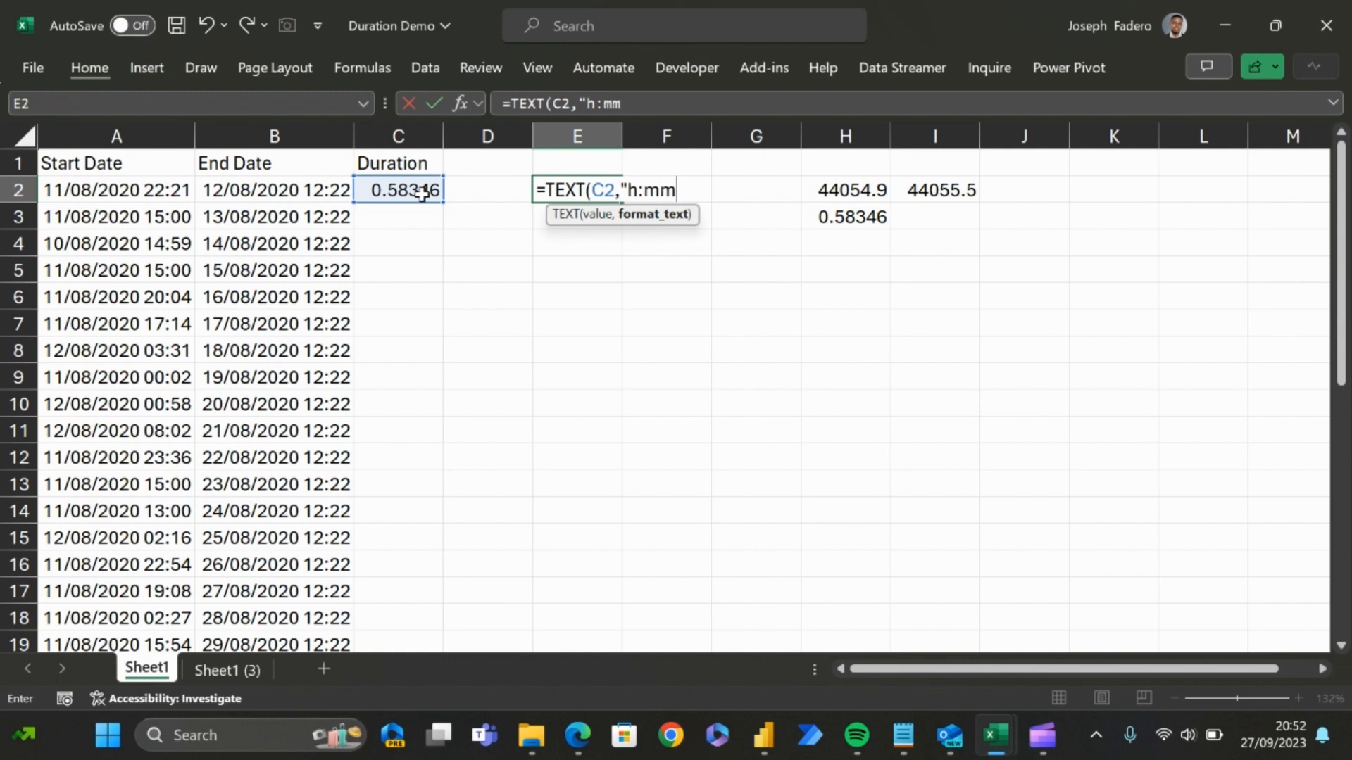
type("\"")
type(")")
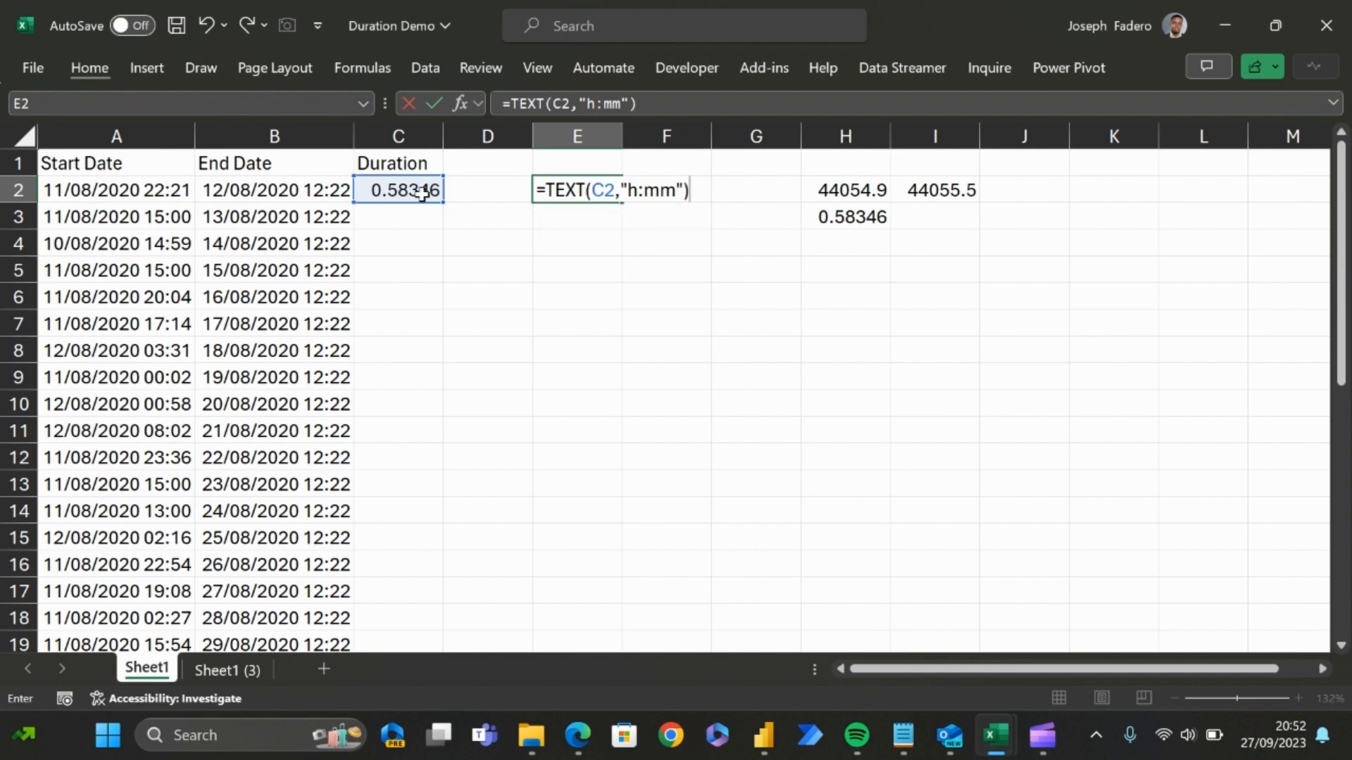
key("Return")
key("Up")
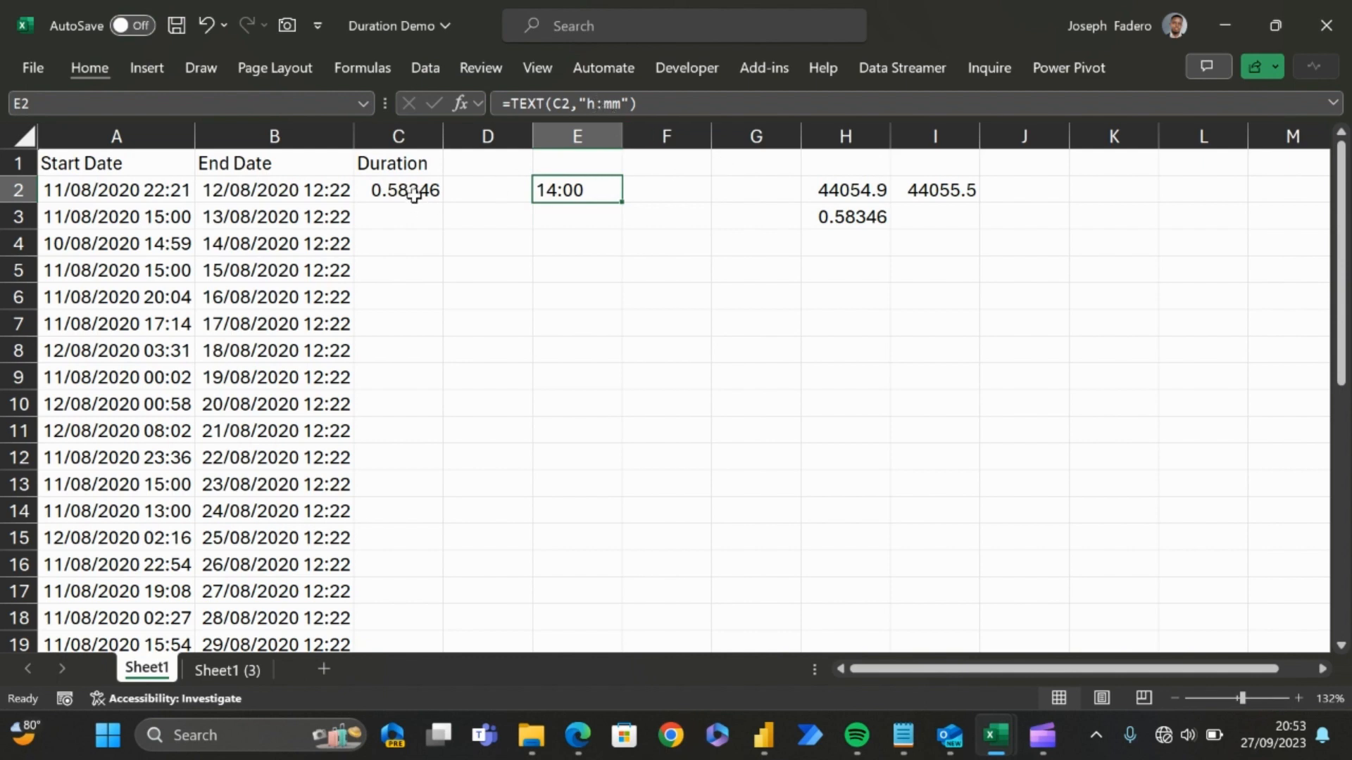
Step: Wrap the subtraction in C2 in a TEXT function so the formula reads =TEXT((B2-A2),"h:mm")
left_click(414, 195)
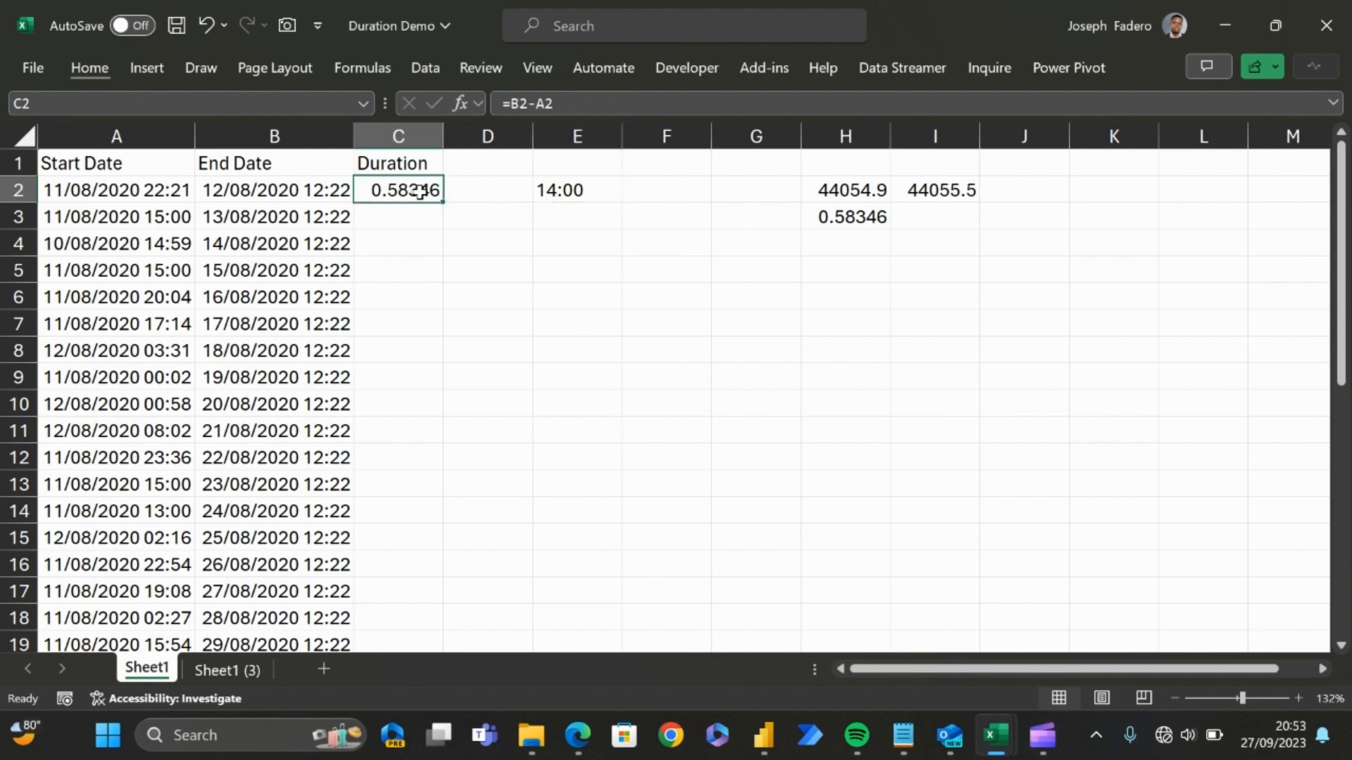
double_click(518, 105)
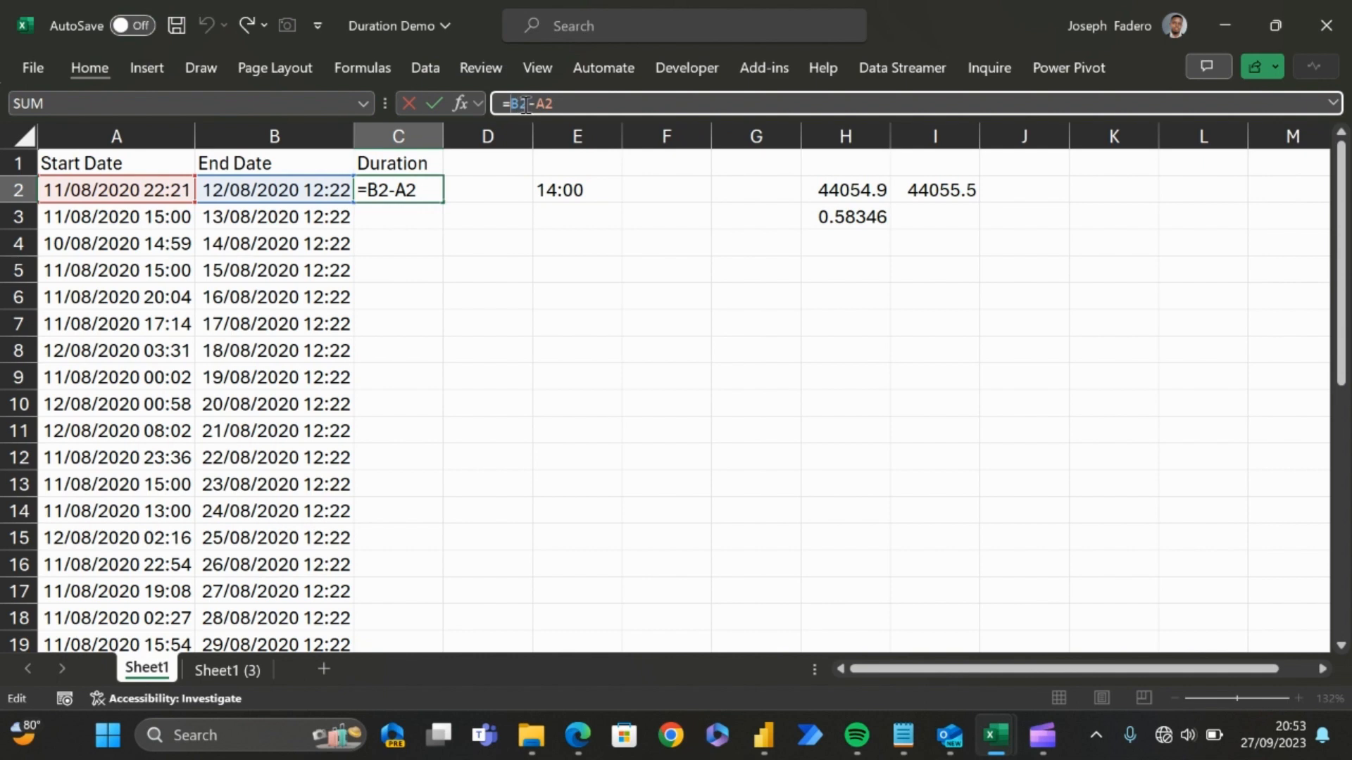
left_click(529, 105)
type("Text")
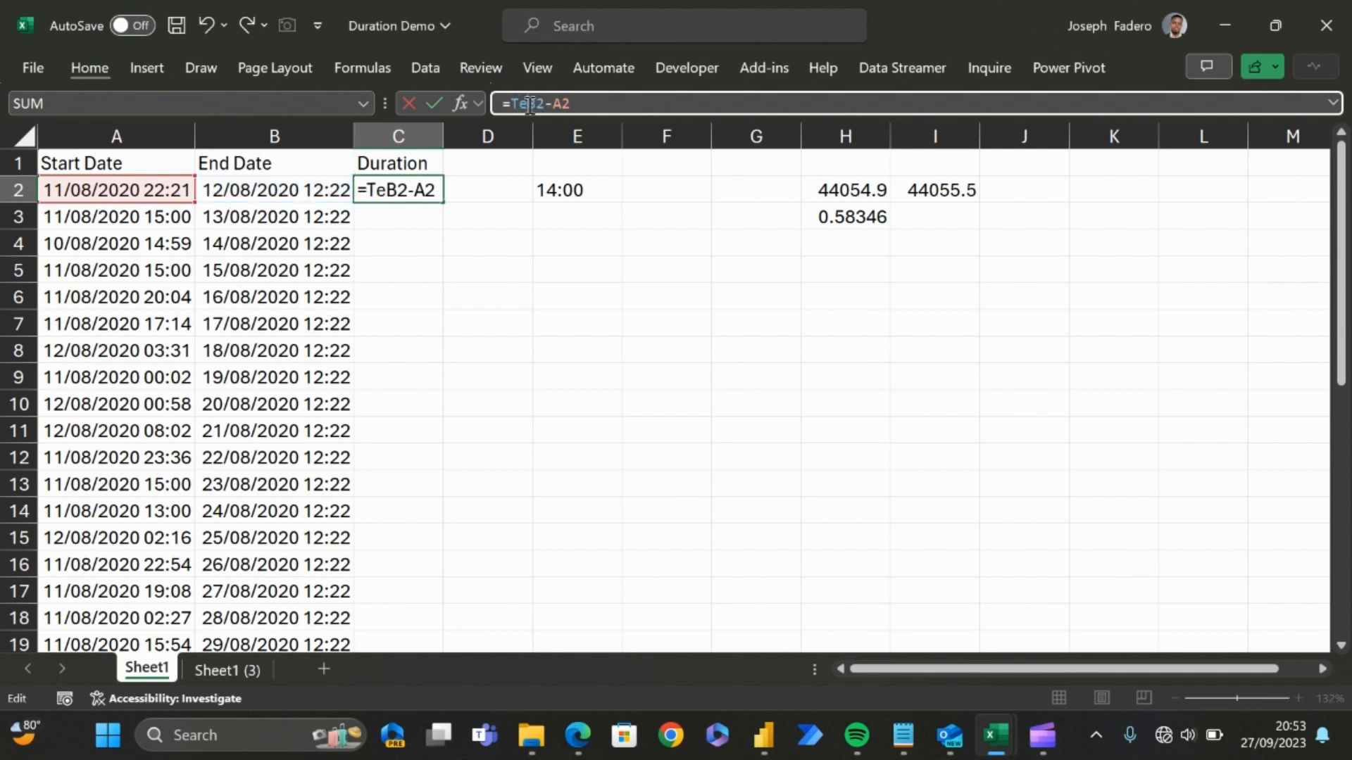
key("Tab")
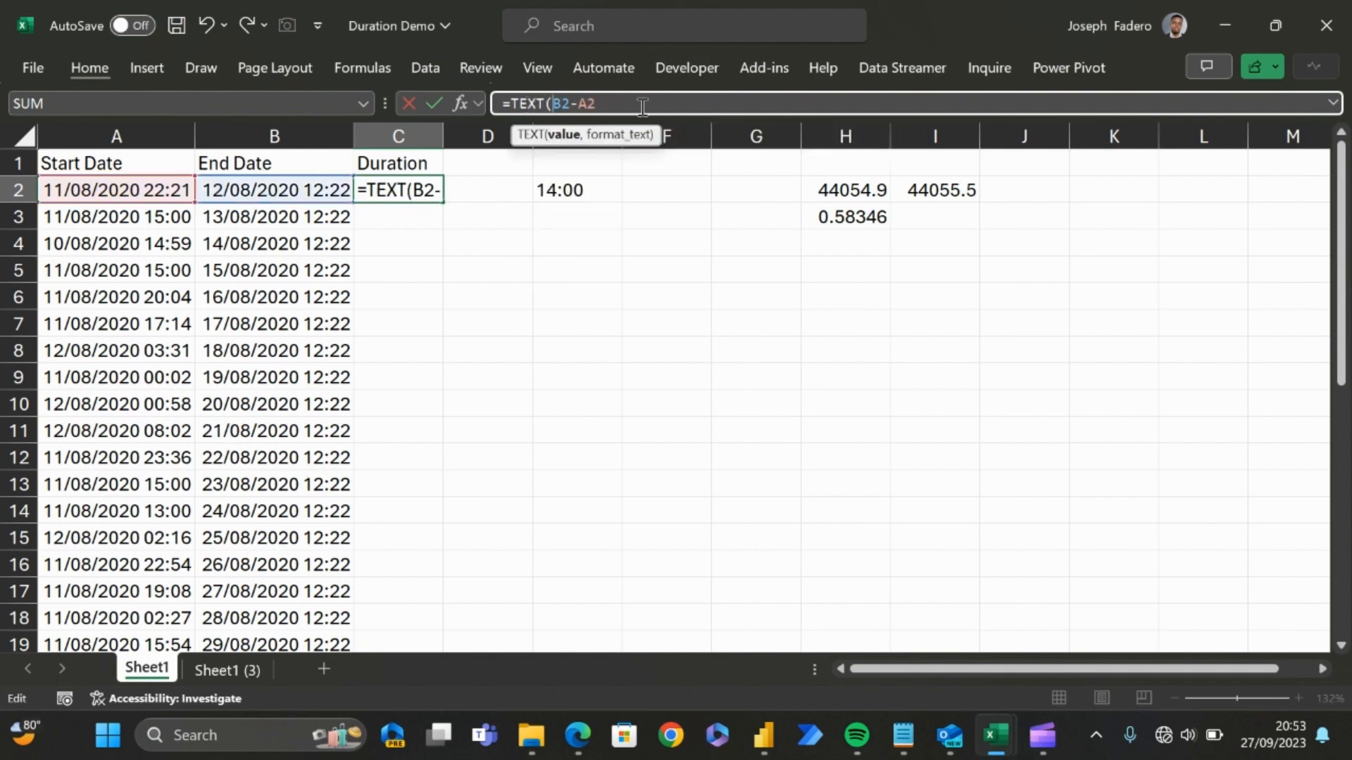
left_click(612, 102)
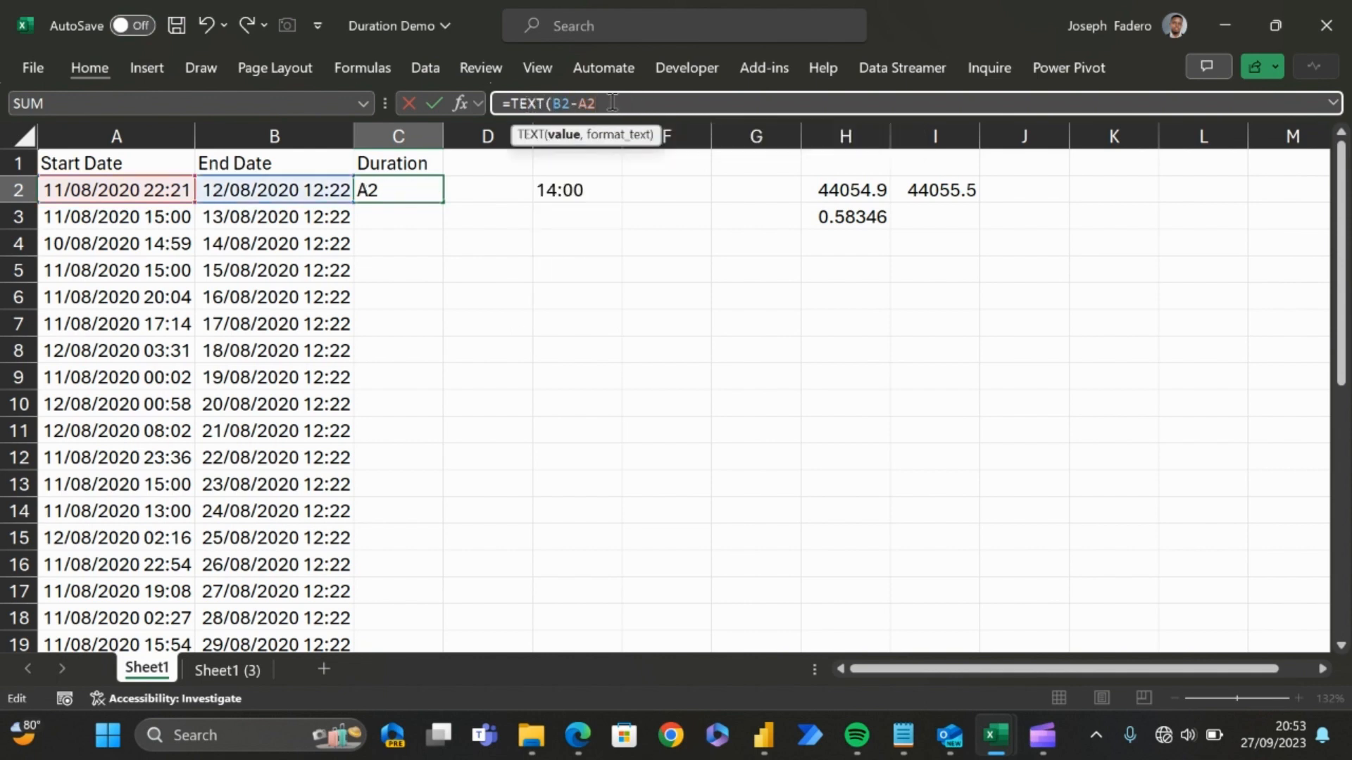
left_click(553, 102)
type("(")
type(")")
type(",")
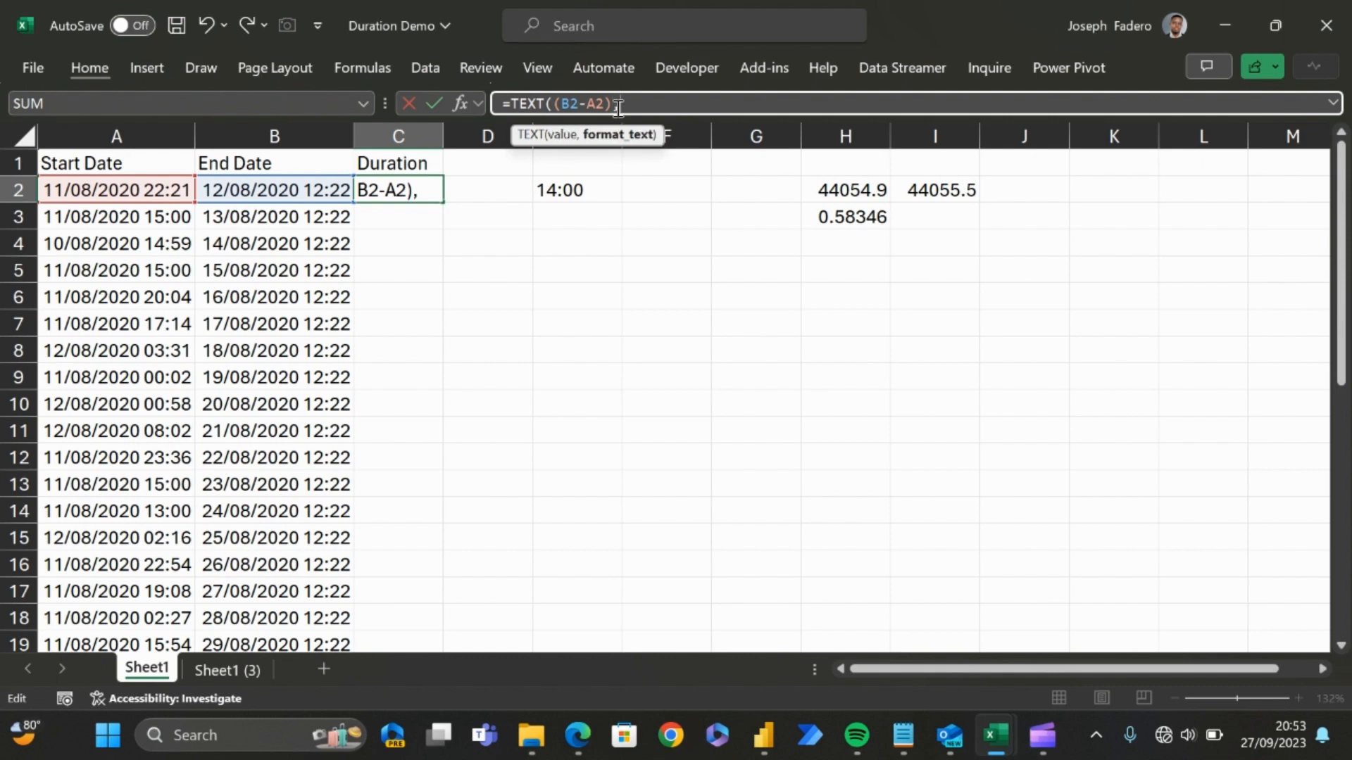
type("\"h:mm")
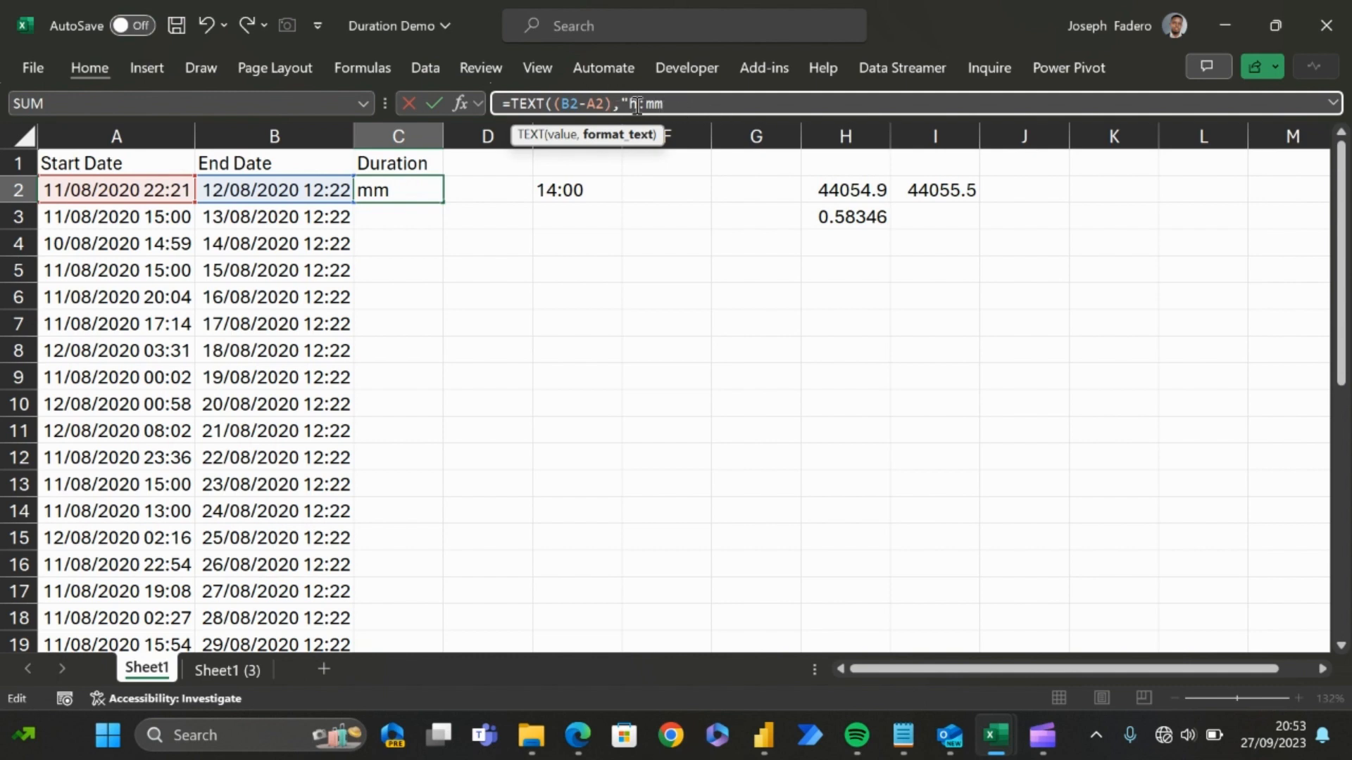
type("\")")
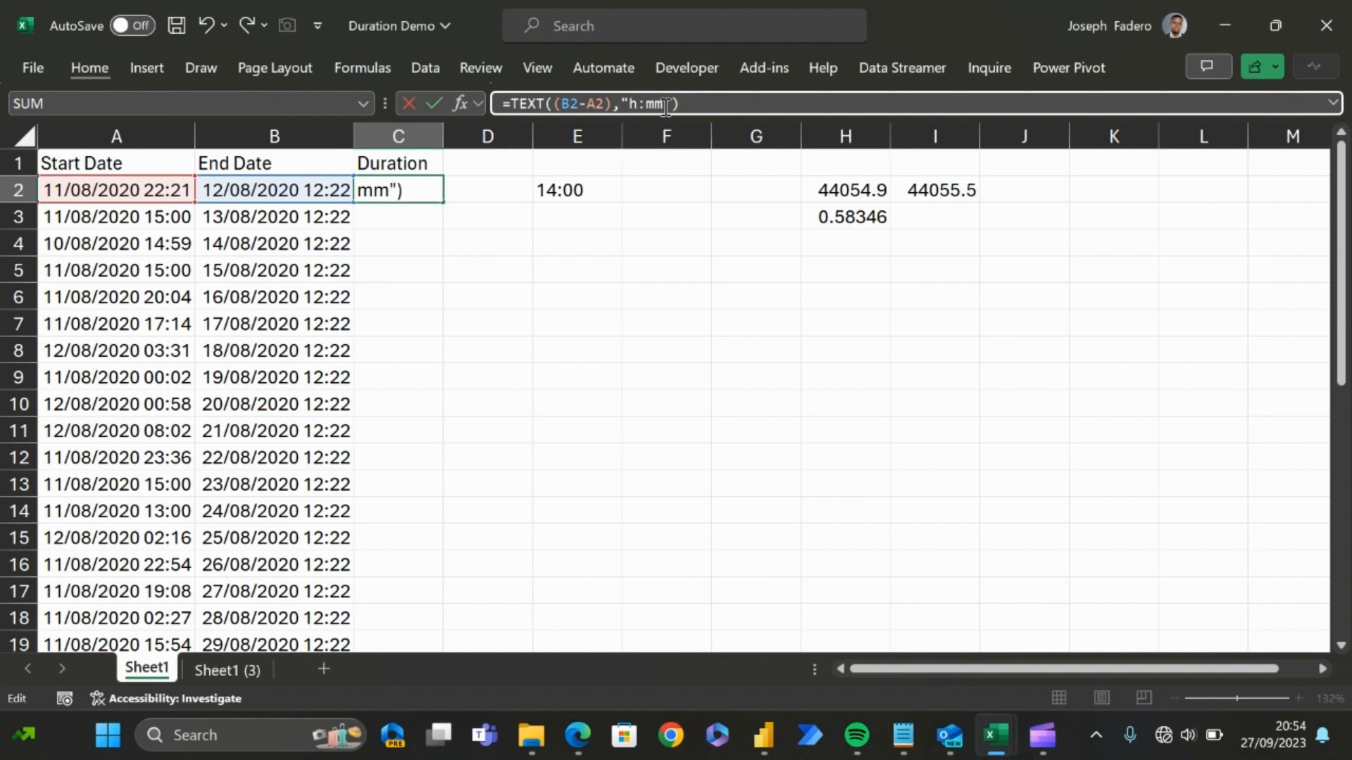
key("Return")
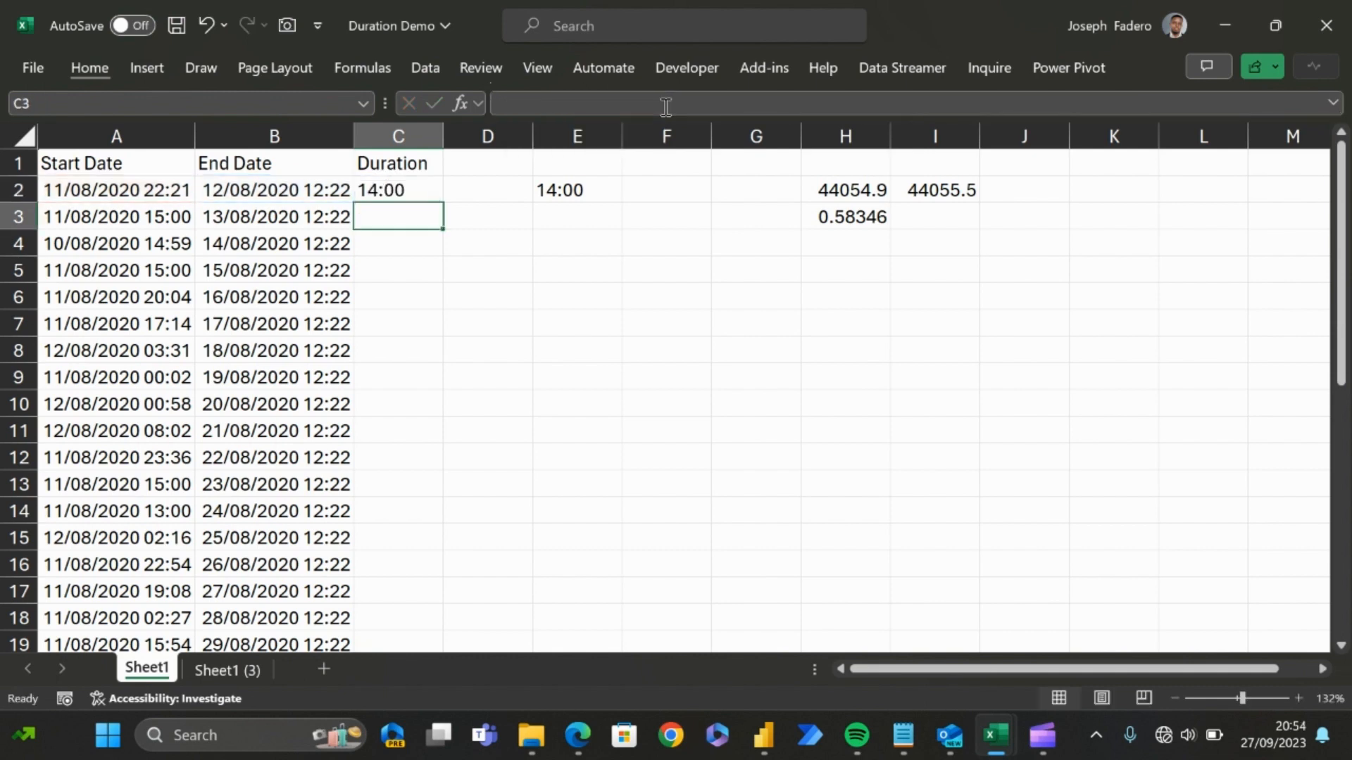
Step: Fill the formula from C2 down the whole Duration column and check the copied formulas in C3 to C5
key("Up")
key("Up")
key("Down")
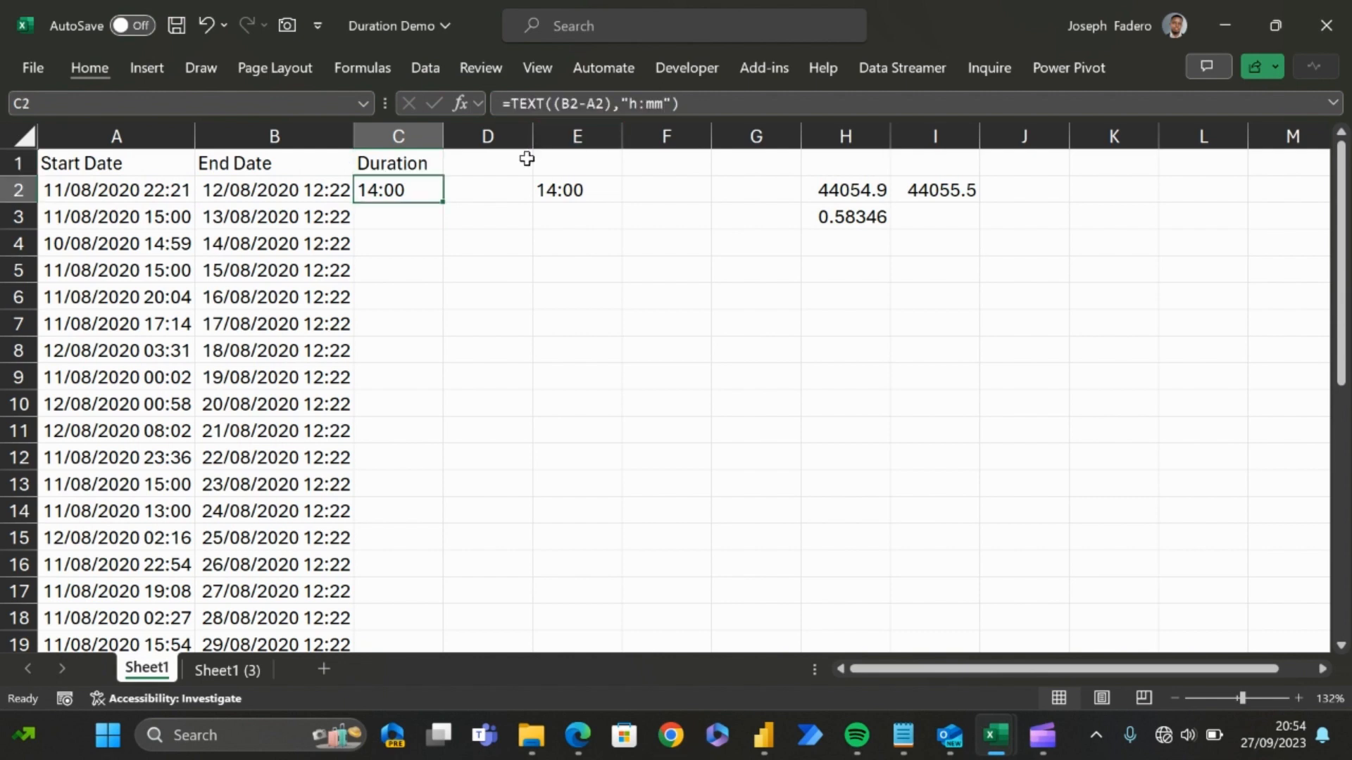
double_click(445, 204)
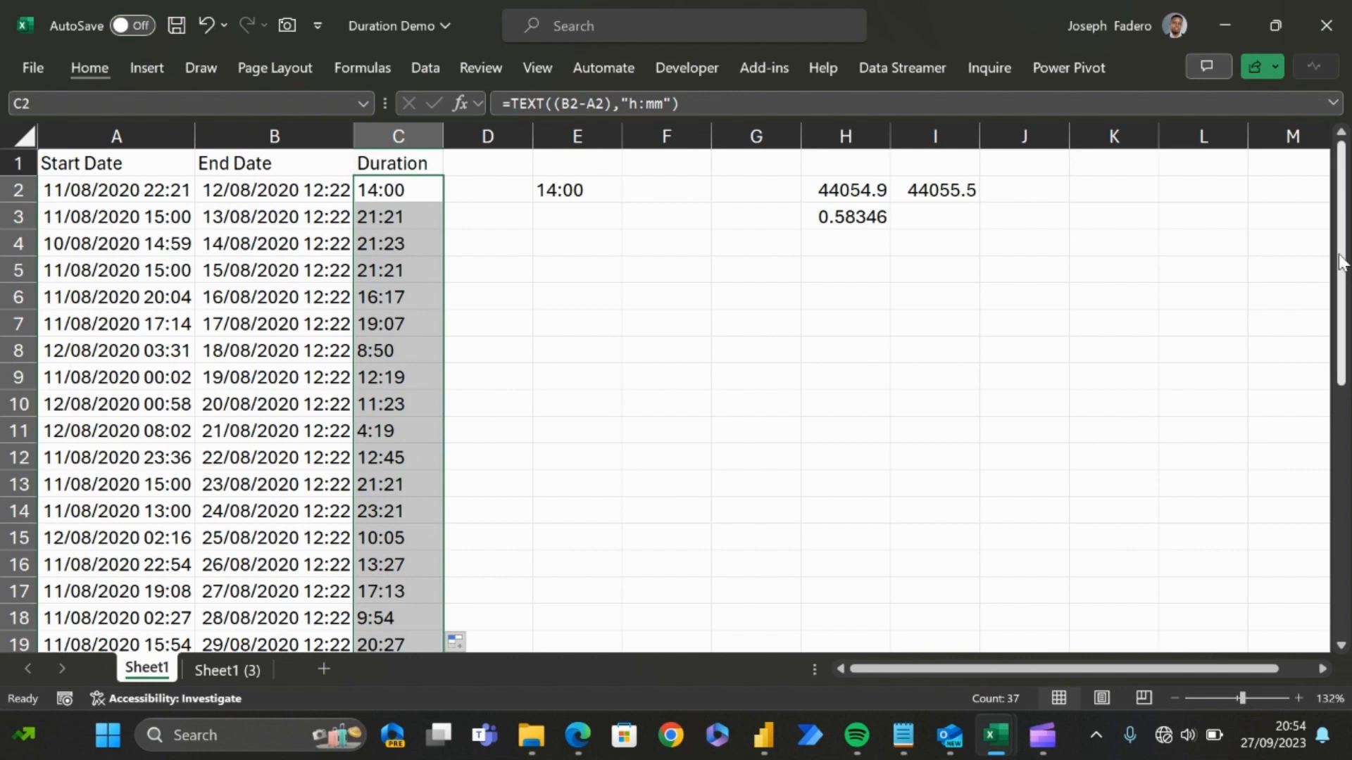
mouse_move(1342, 267)
left_mouse_down()
mouse_move(1341, 517)
mouse_move(1341, 268)
left_mouse_up()
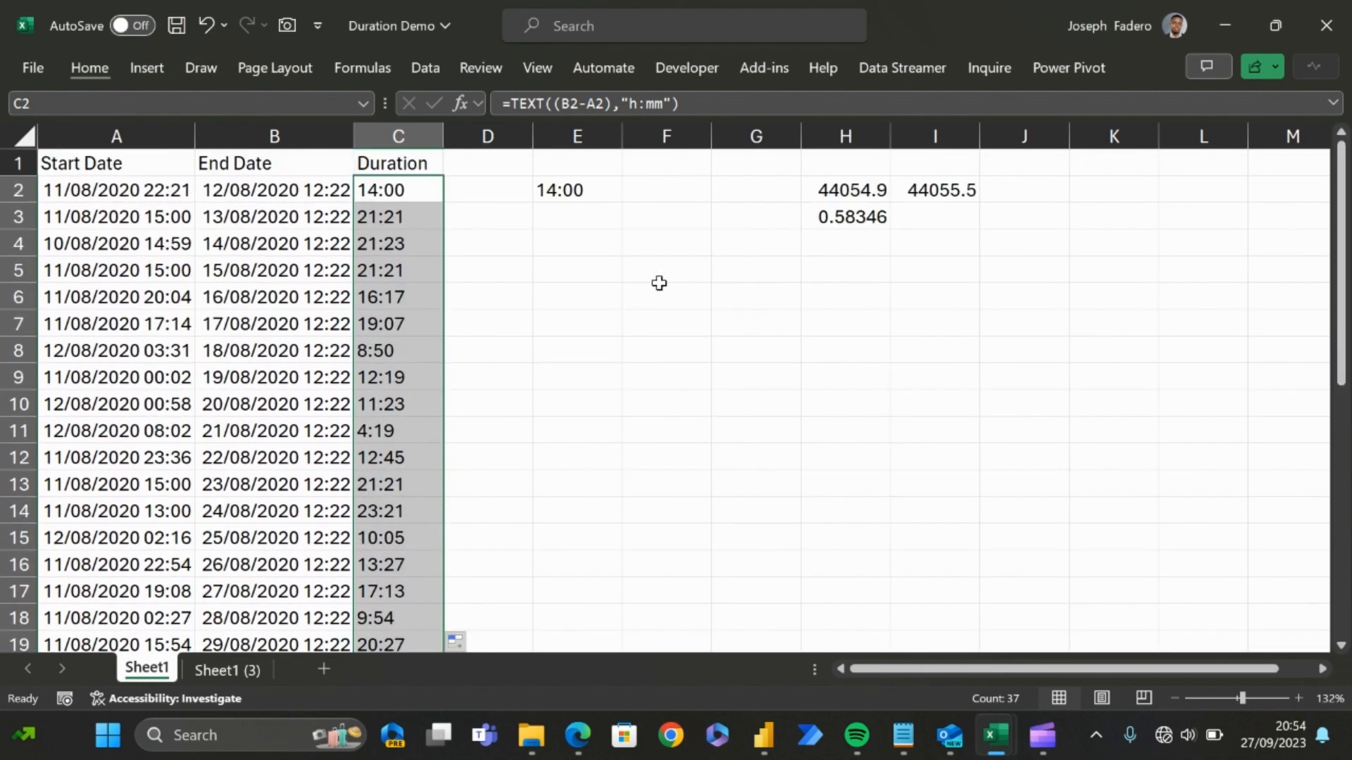
left_click(393, 213)
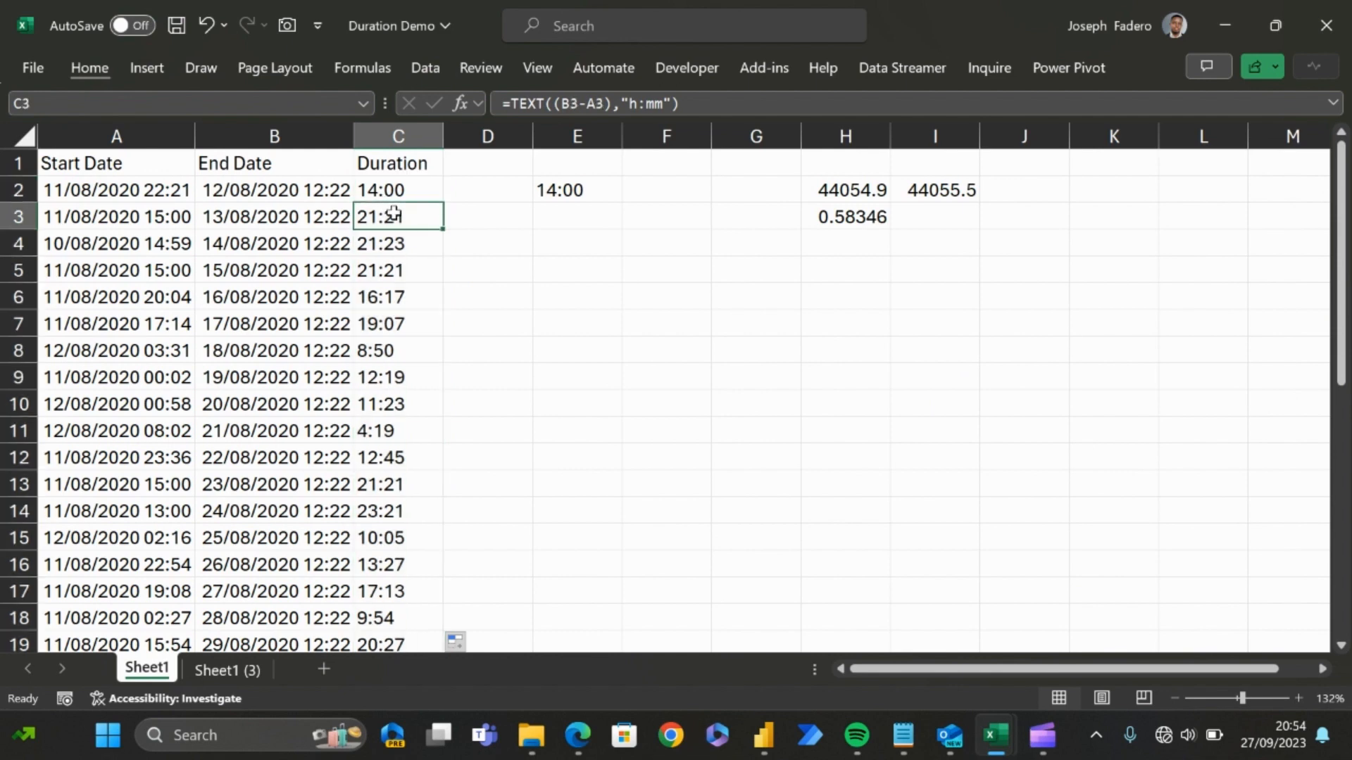
key("Down")
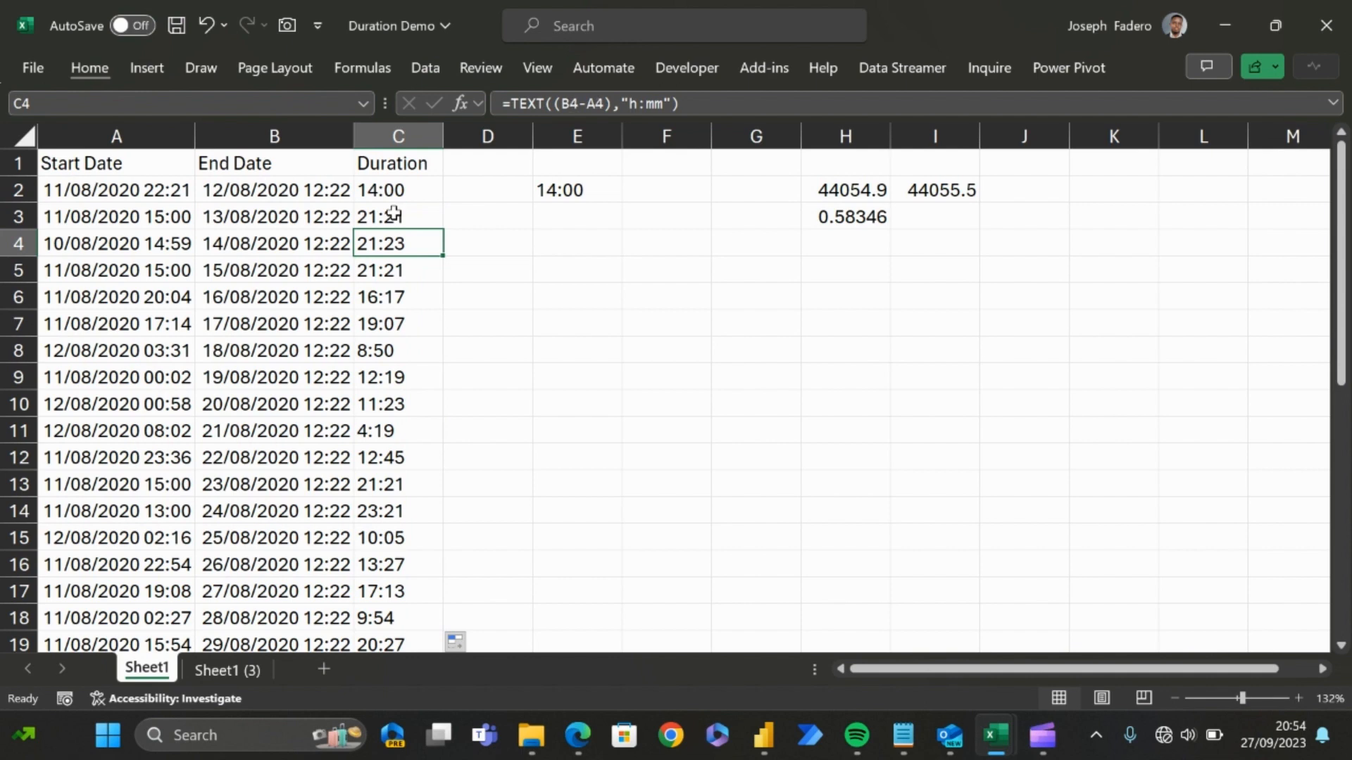
key("Down")
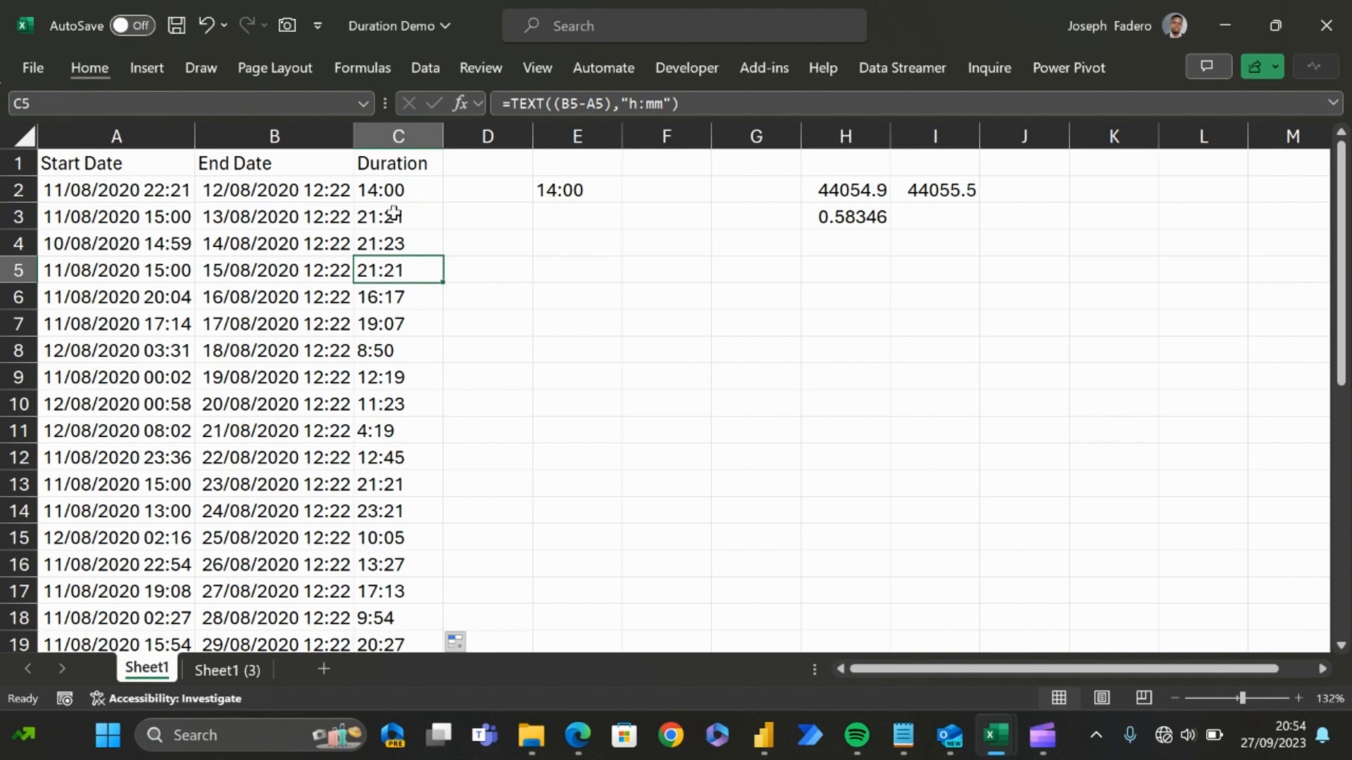
Step: Check the copied TEXT formulas and their hour-and-minute results in the Duration column from C2 to C7
key("Down")
key("Down")
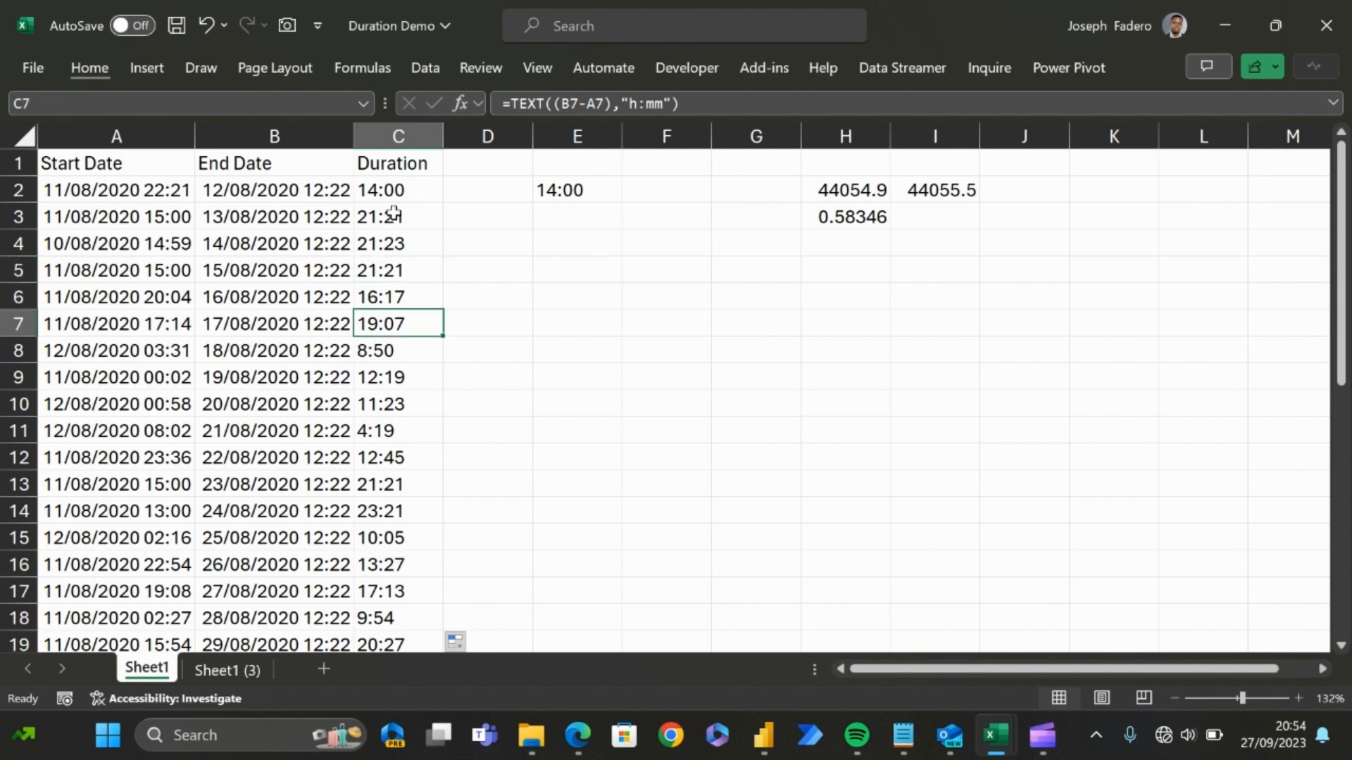
key("Up")
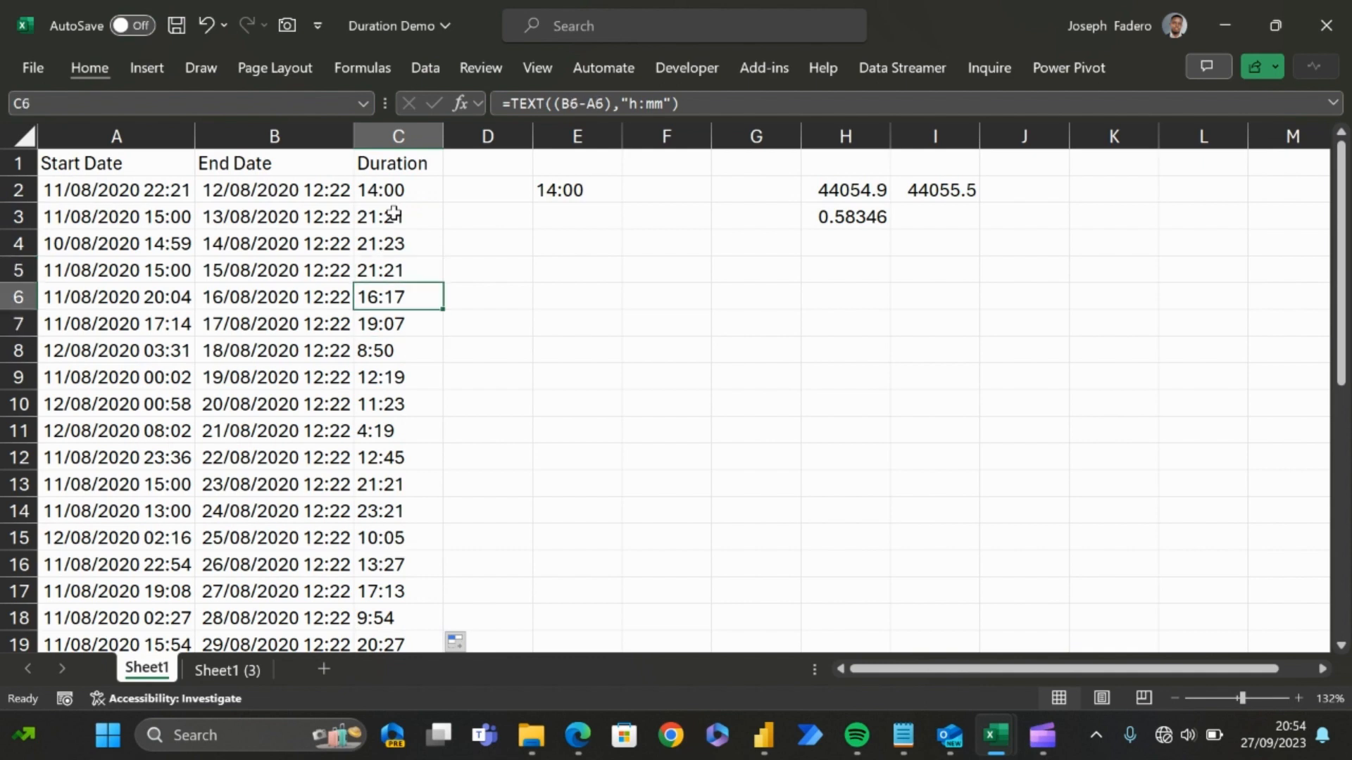
key("Up")
key("Up")
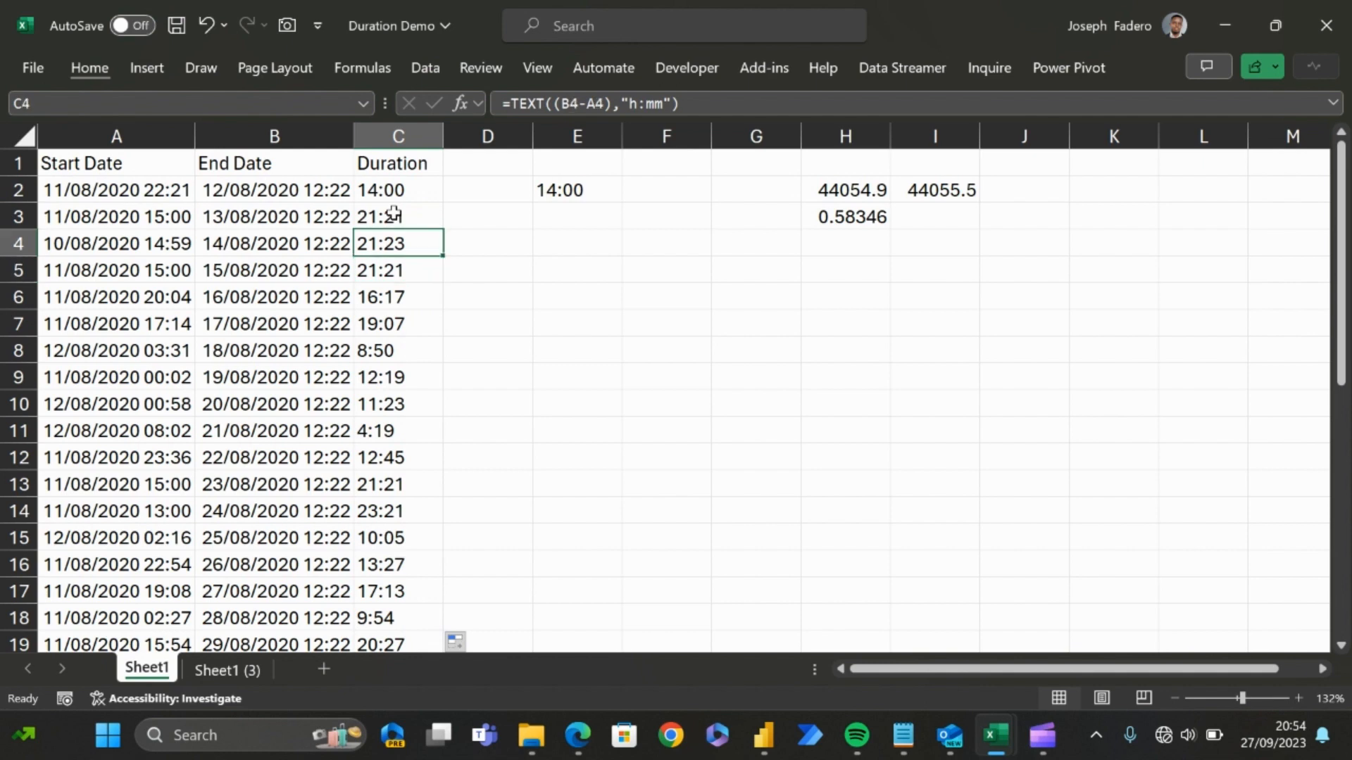
key("Up")
key("Up")
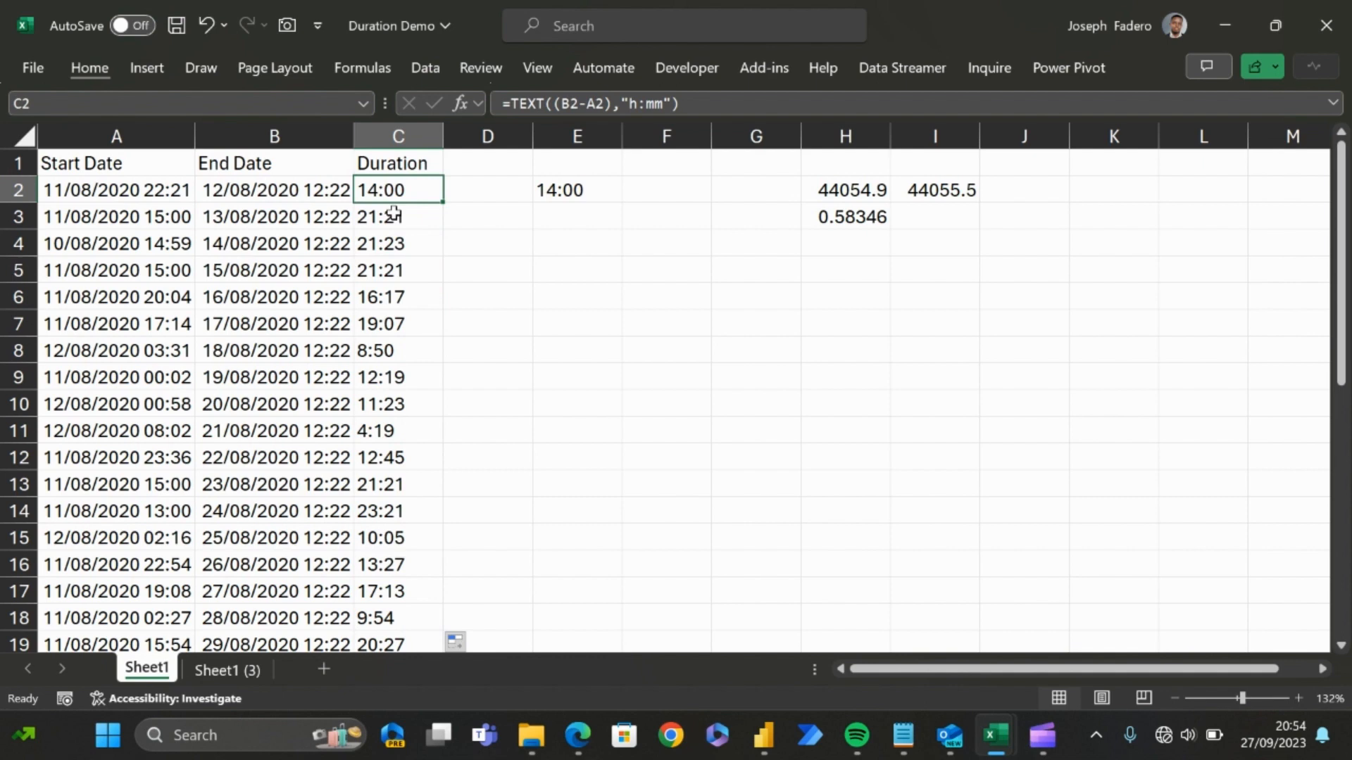
Step: Compare the end dates in B3 to B6 with the neighbouring Duration results to see how differences of several days are shown
key("Down")
key("Left")
key("Down")
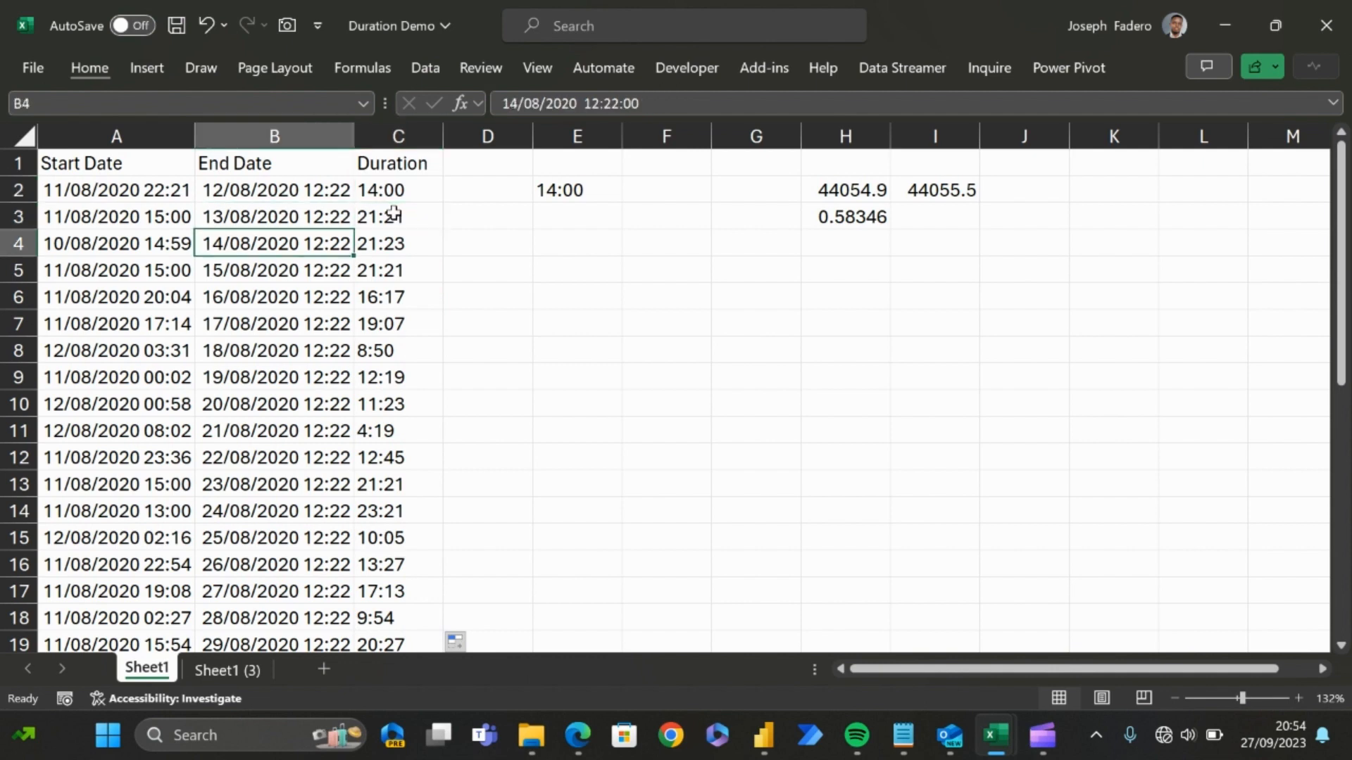
key("Down")
key("Right")
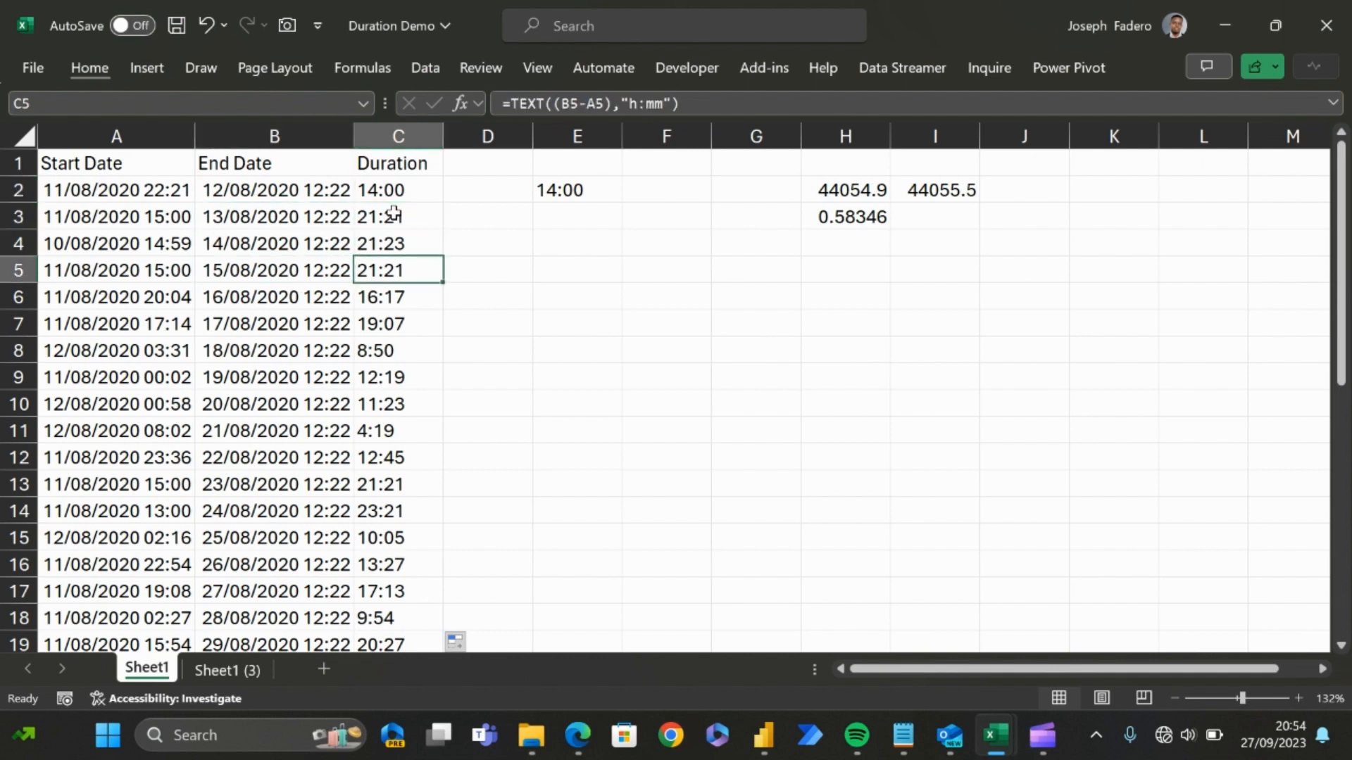
key("Left")
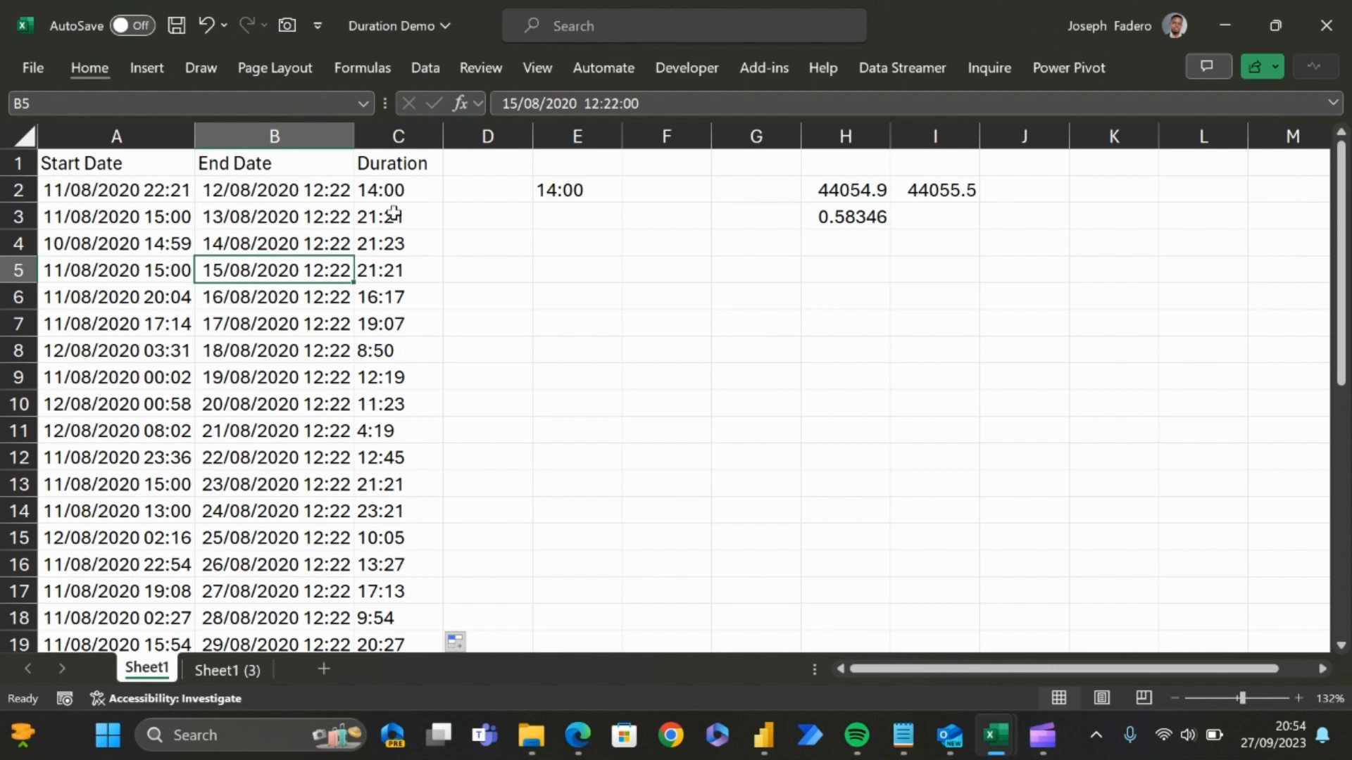
key("Down")
key("Right")
key("Down")
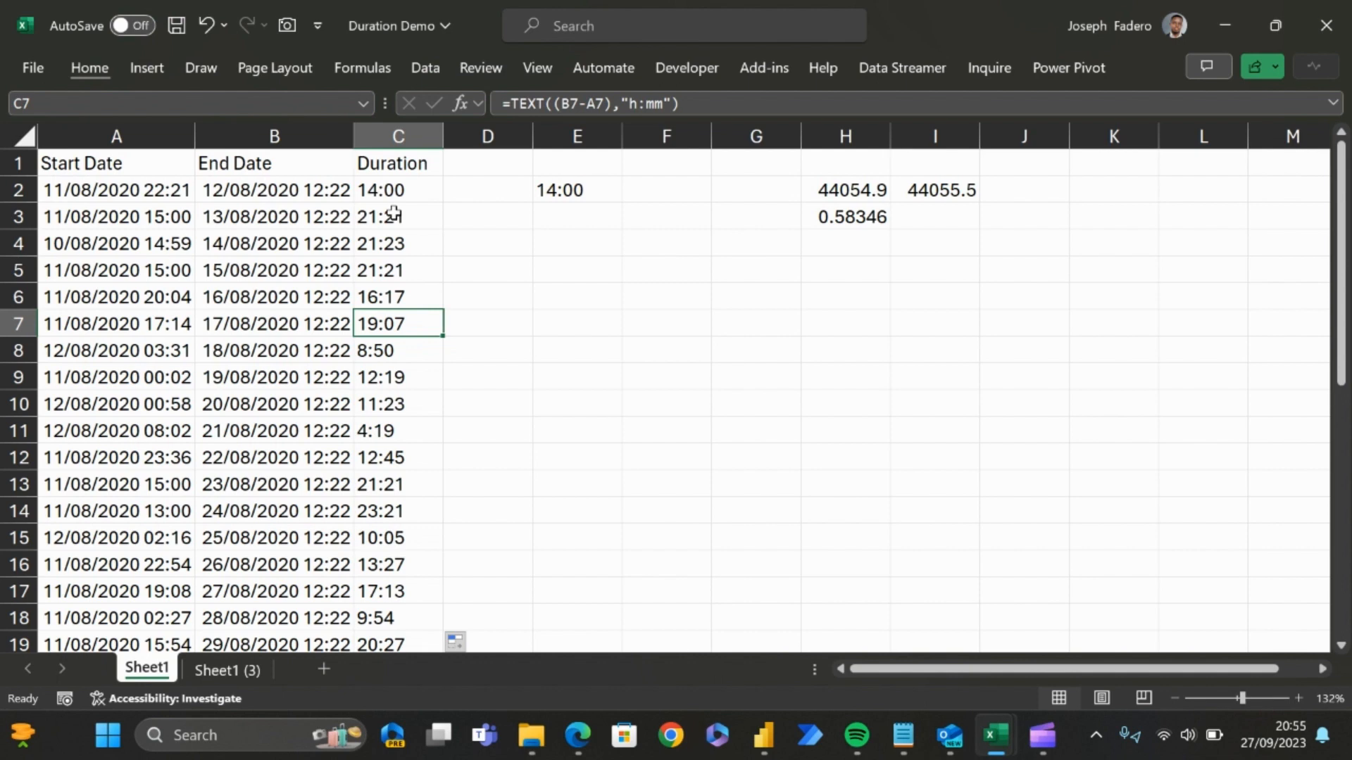
key("Up")
key("Up")
key("Up")
key("Up")
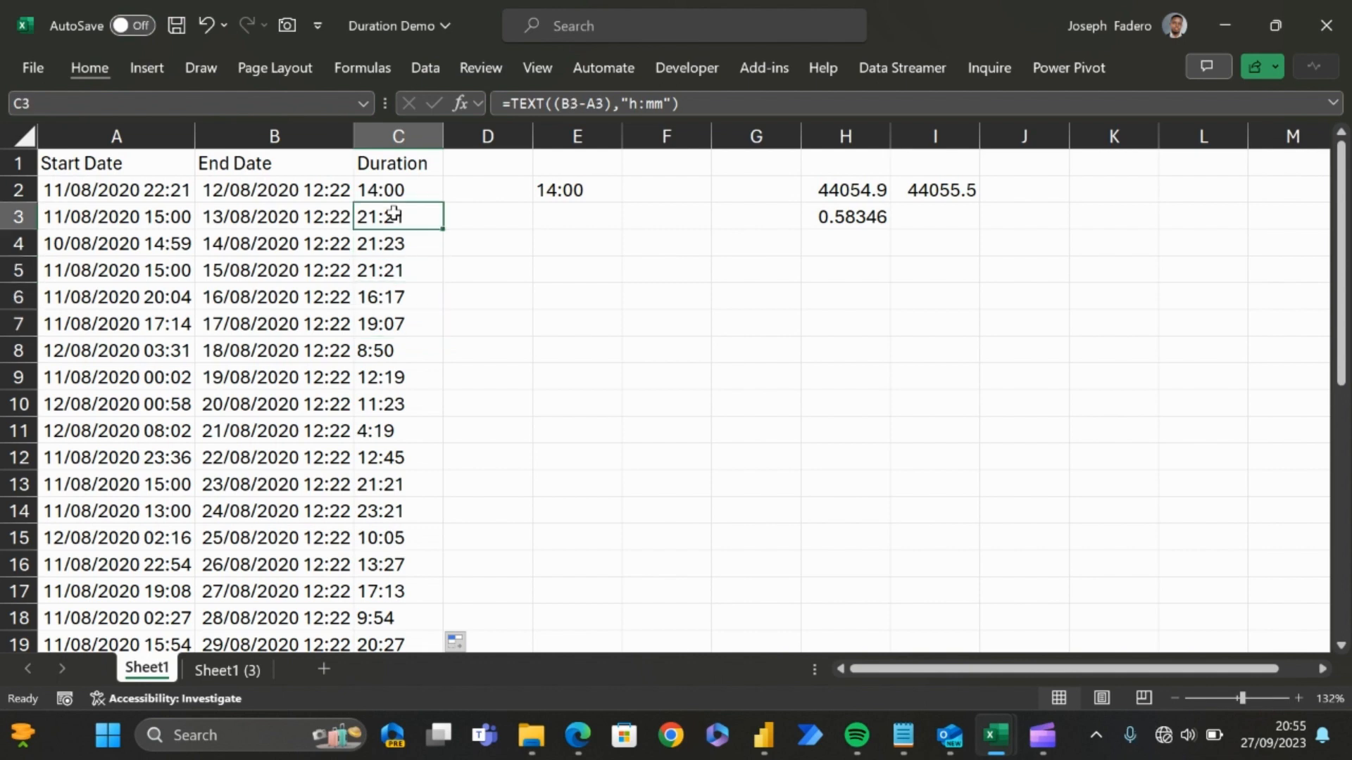
Step: Add days to the format in C2 so the formula reads =TEXT((B2-A2),"dd h:mm"), and fill it down the Duration column
left_click(417, 195)
left_click(629, 103)
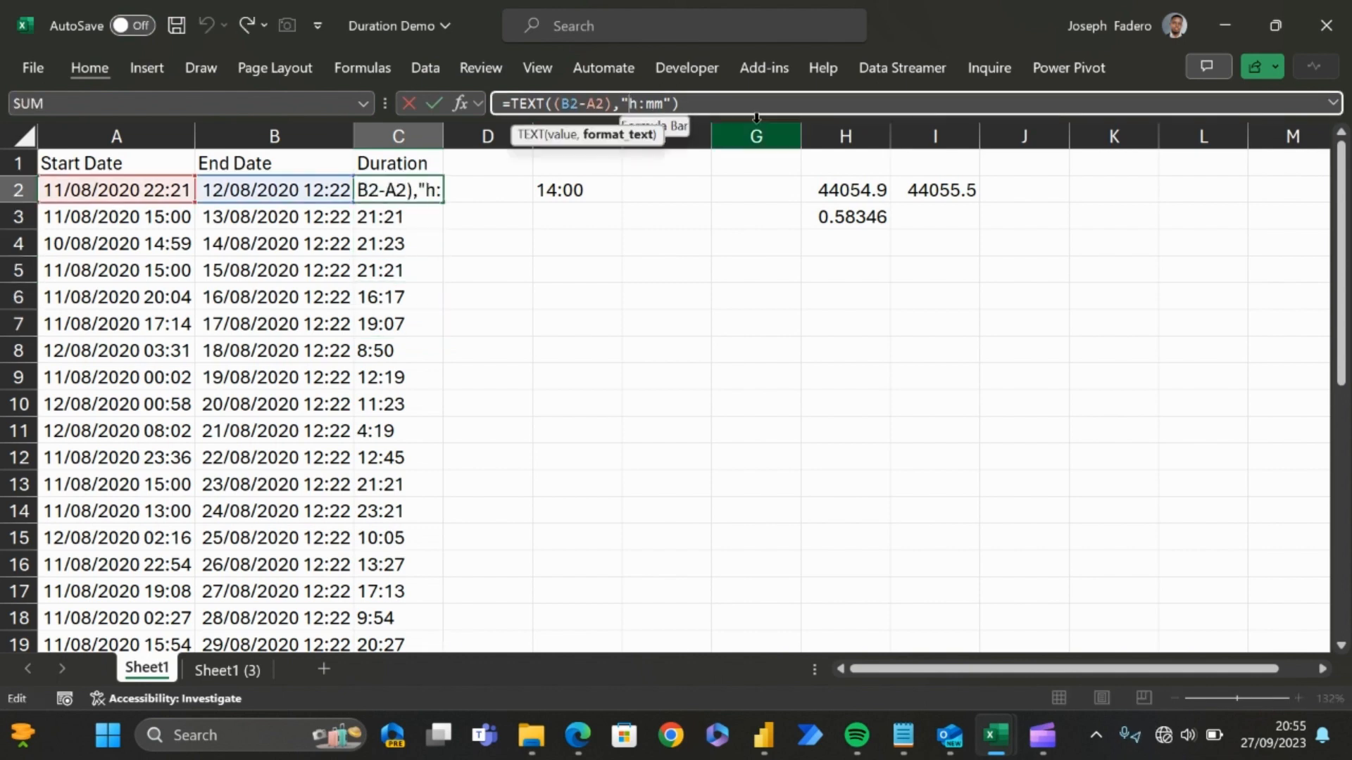
type("dd")
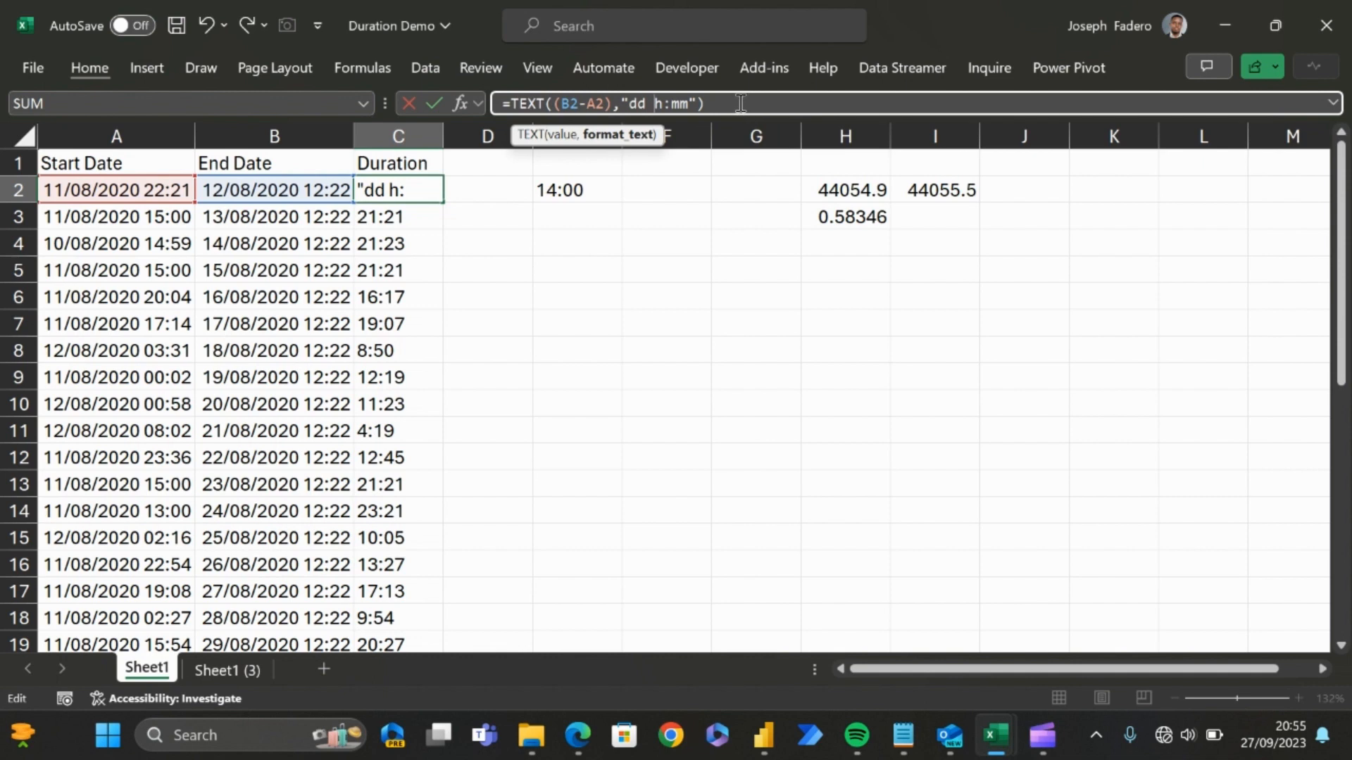
left_click(741, 104)
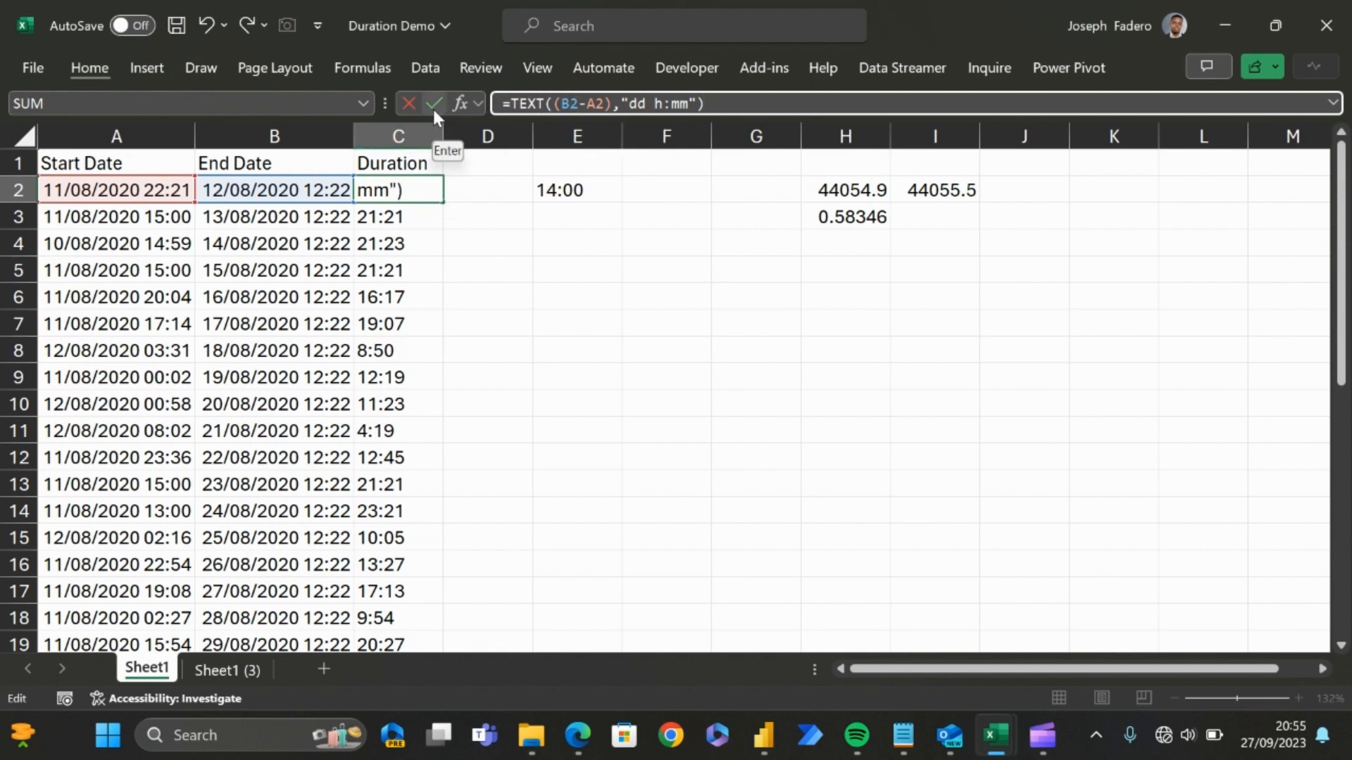
left_click(434, 106)
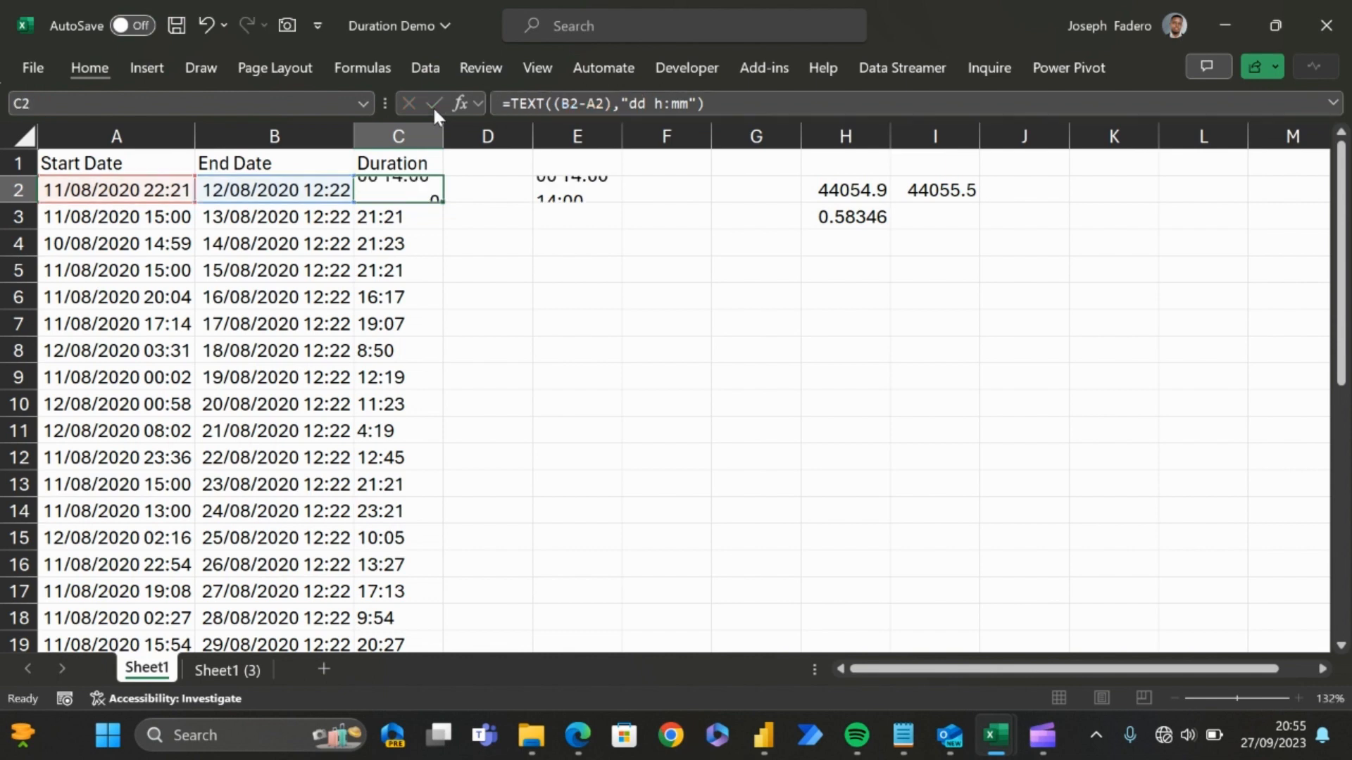
double_click(442, 205)
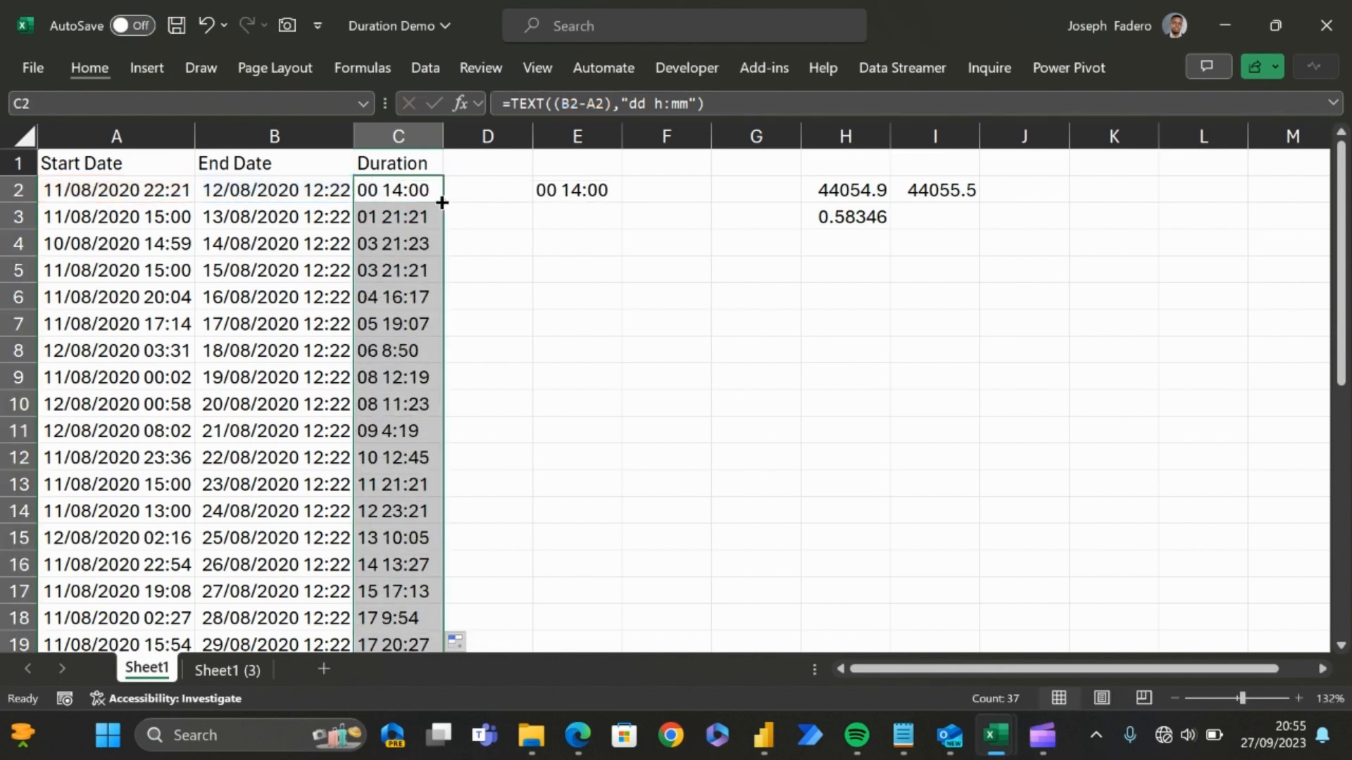
Step: Examine the durations with days, hours and minutes in the Duration column from C3 to C7
left_click(400, 246)
left_click(398, 216)
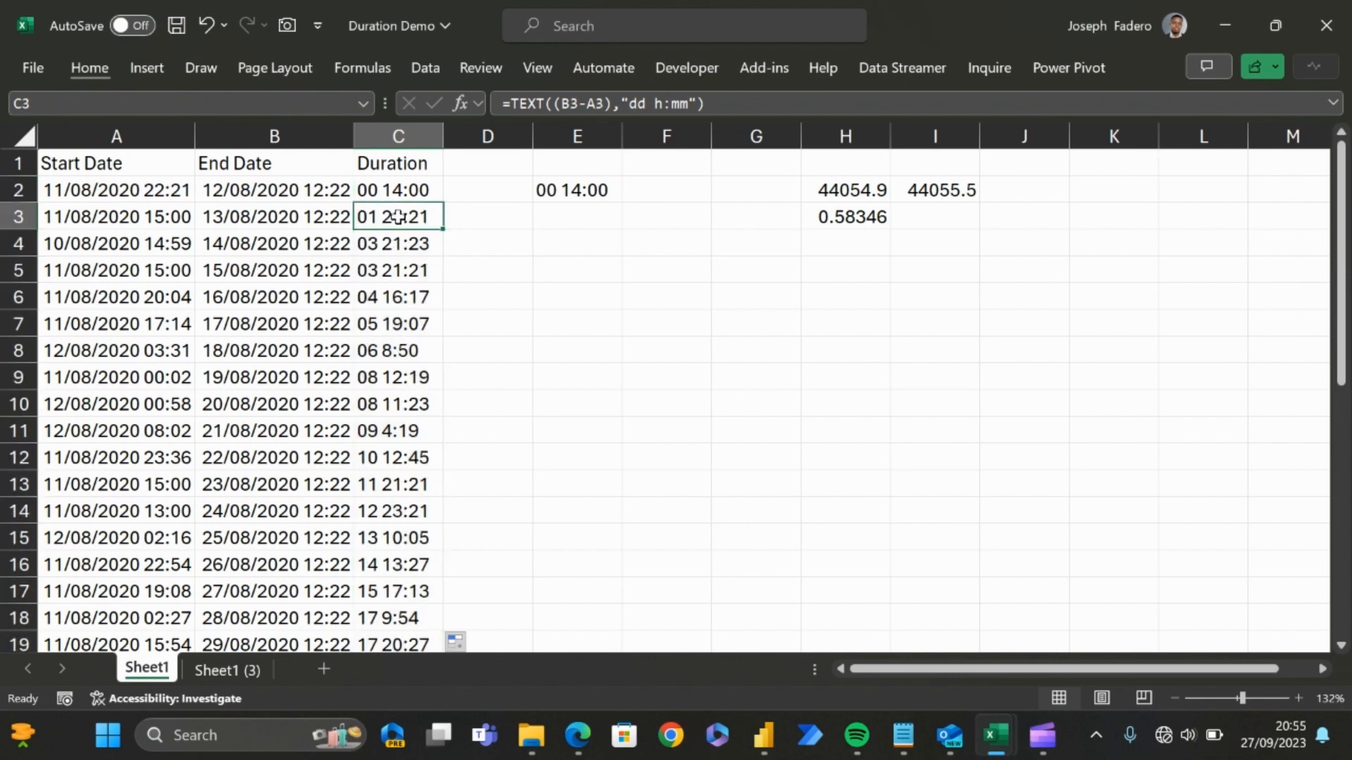
key("Down")
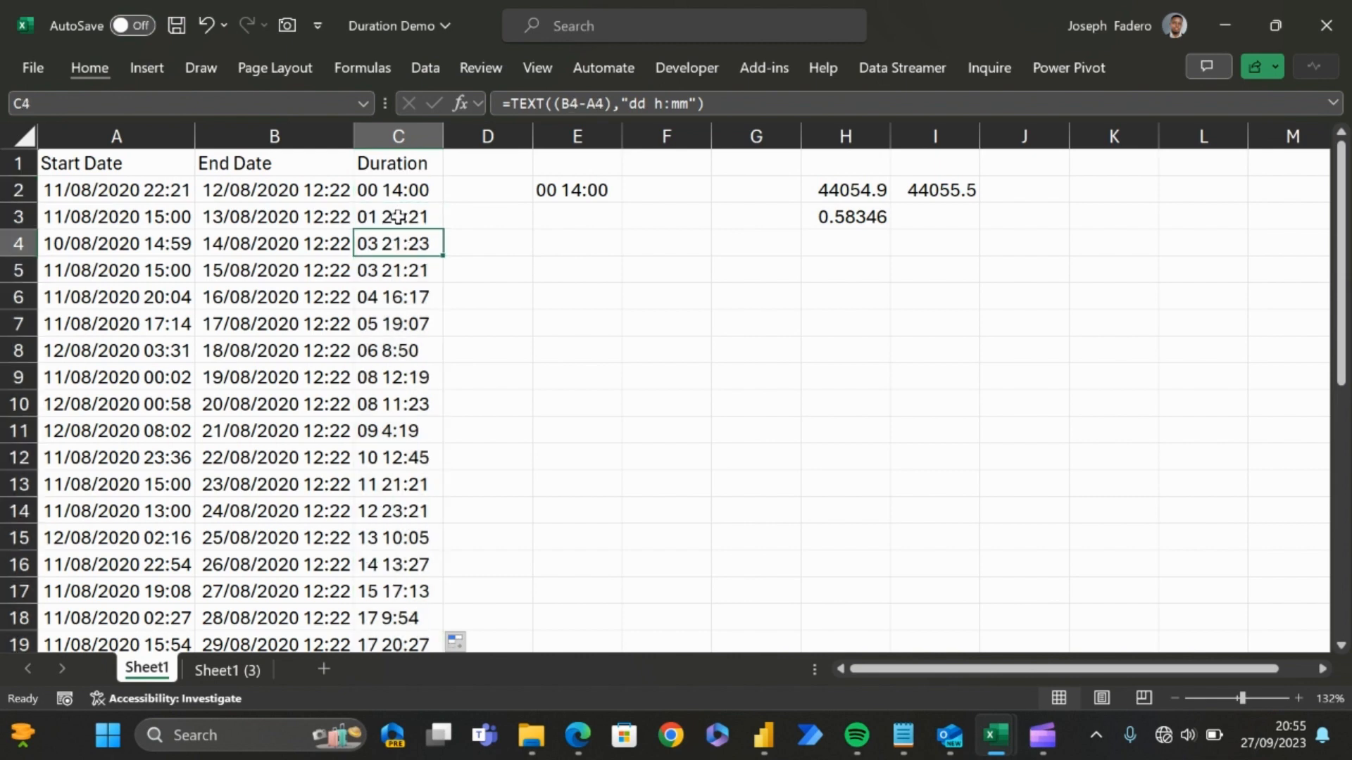
key("Up")
key("Down")
key("Down")
key("Down")
key("Down")
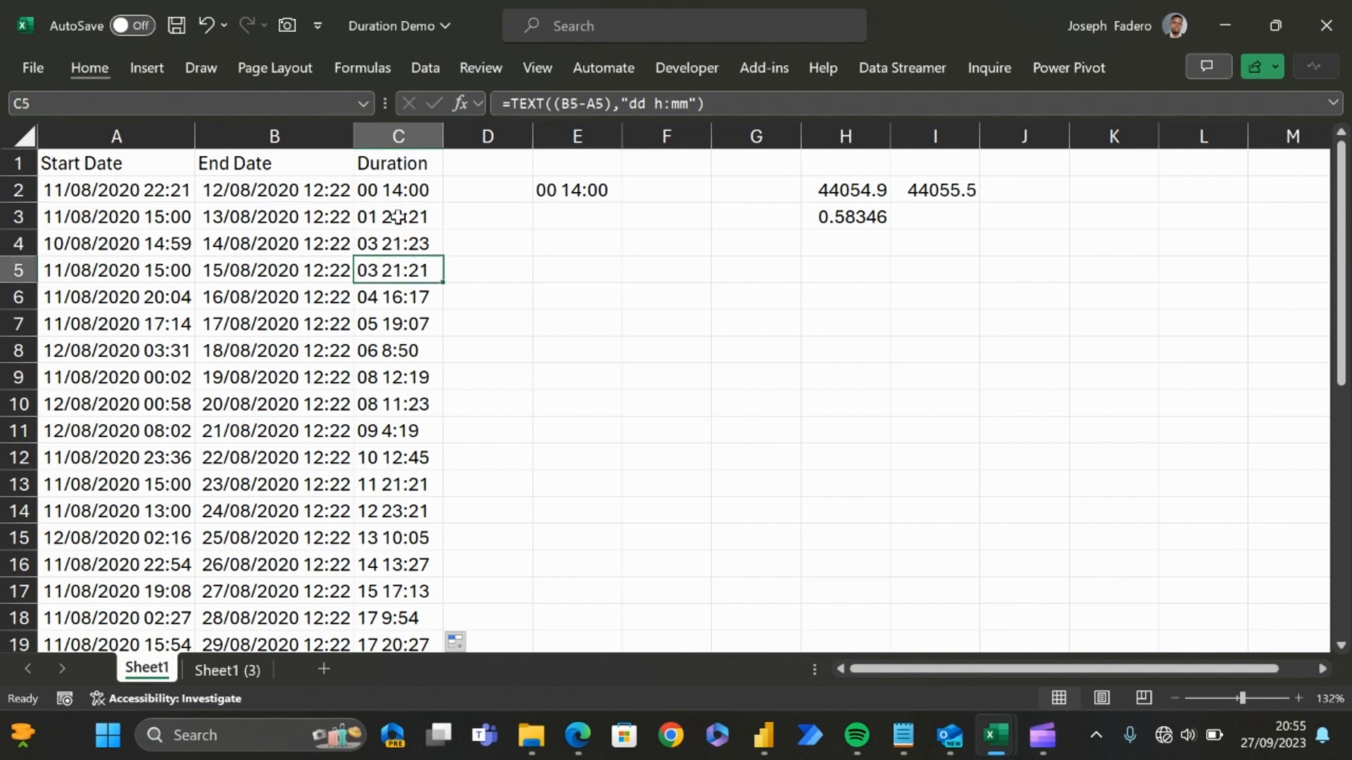
key("Down")
key("Down")
key("Up")
key("Up")
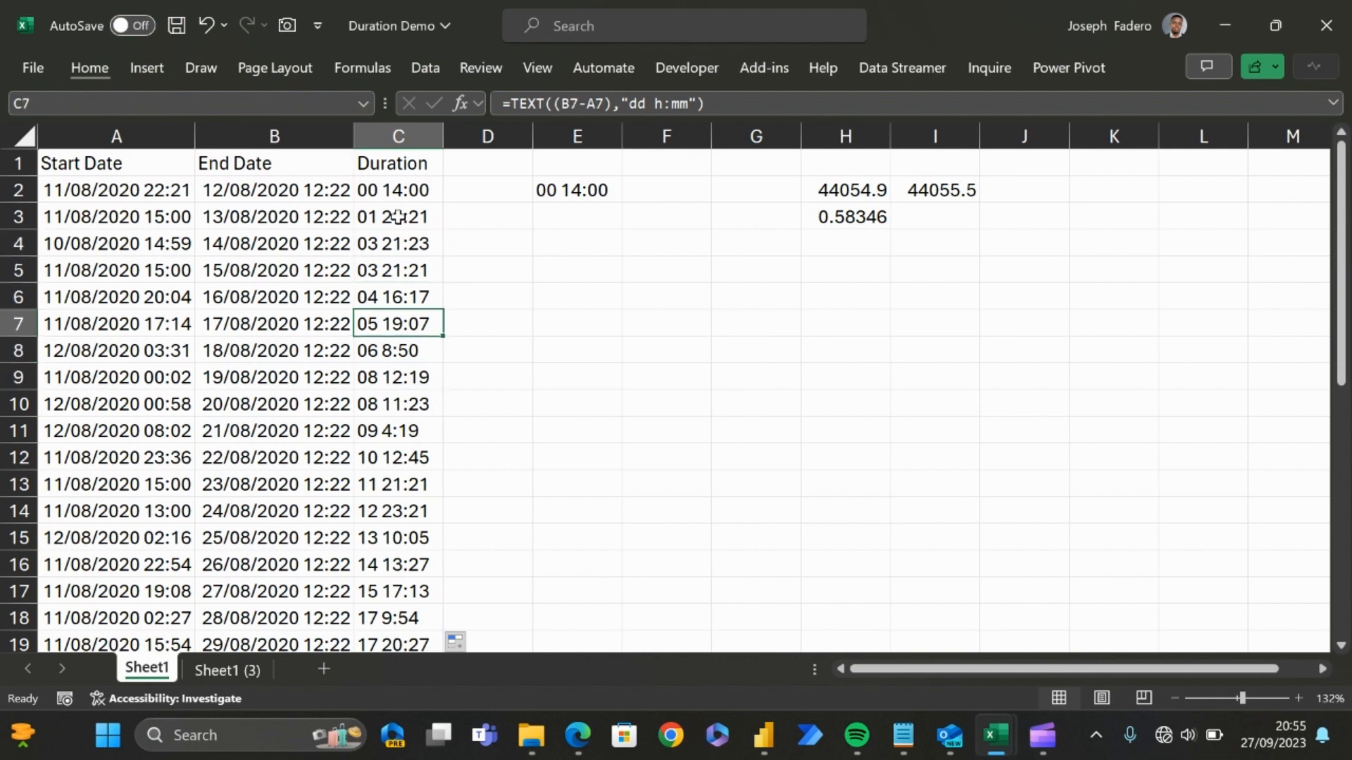
Step: Compare the start and end dates in rows 7 and 8 with their durations, and continue down to C10
key("Left")
key("Right")
key("Left")
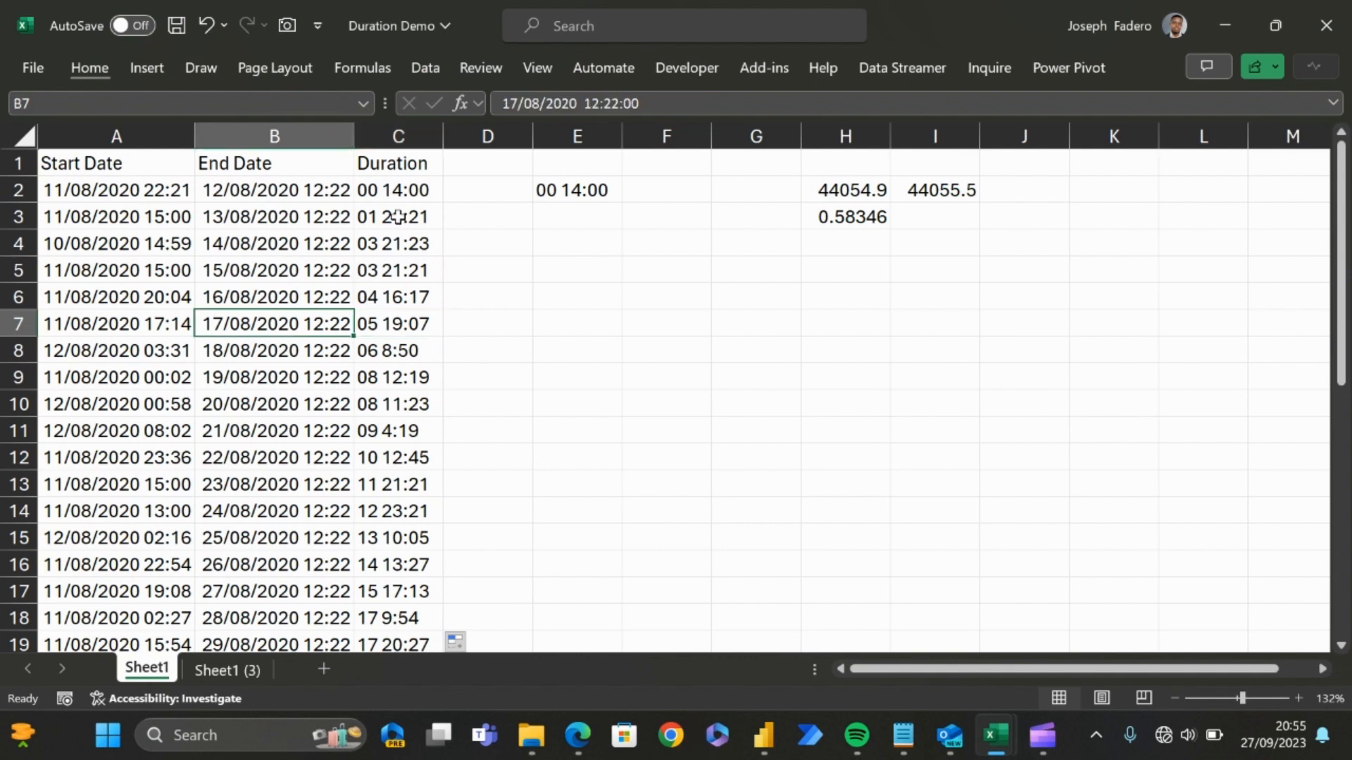
key("Right")
key("Down")
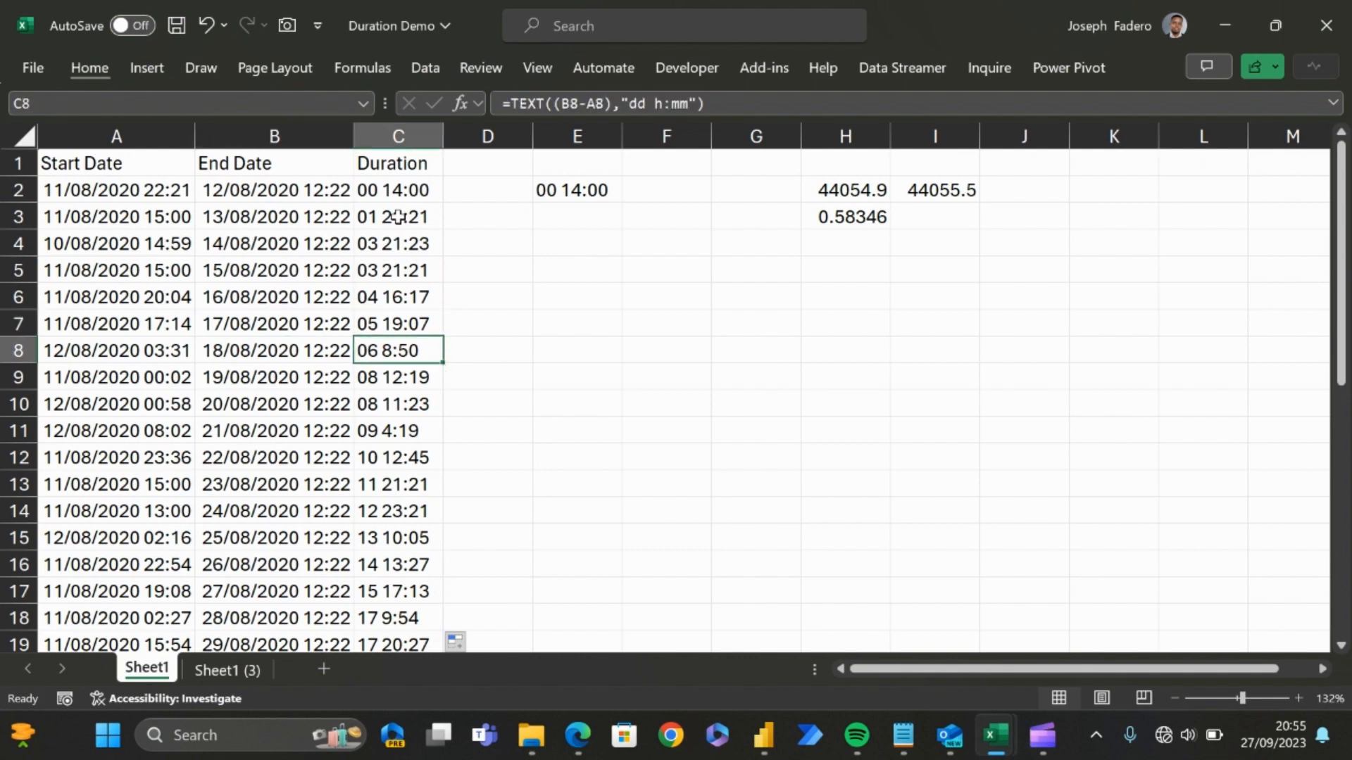
key("Up")
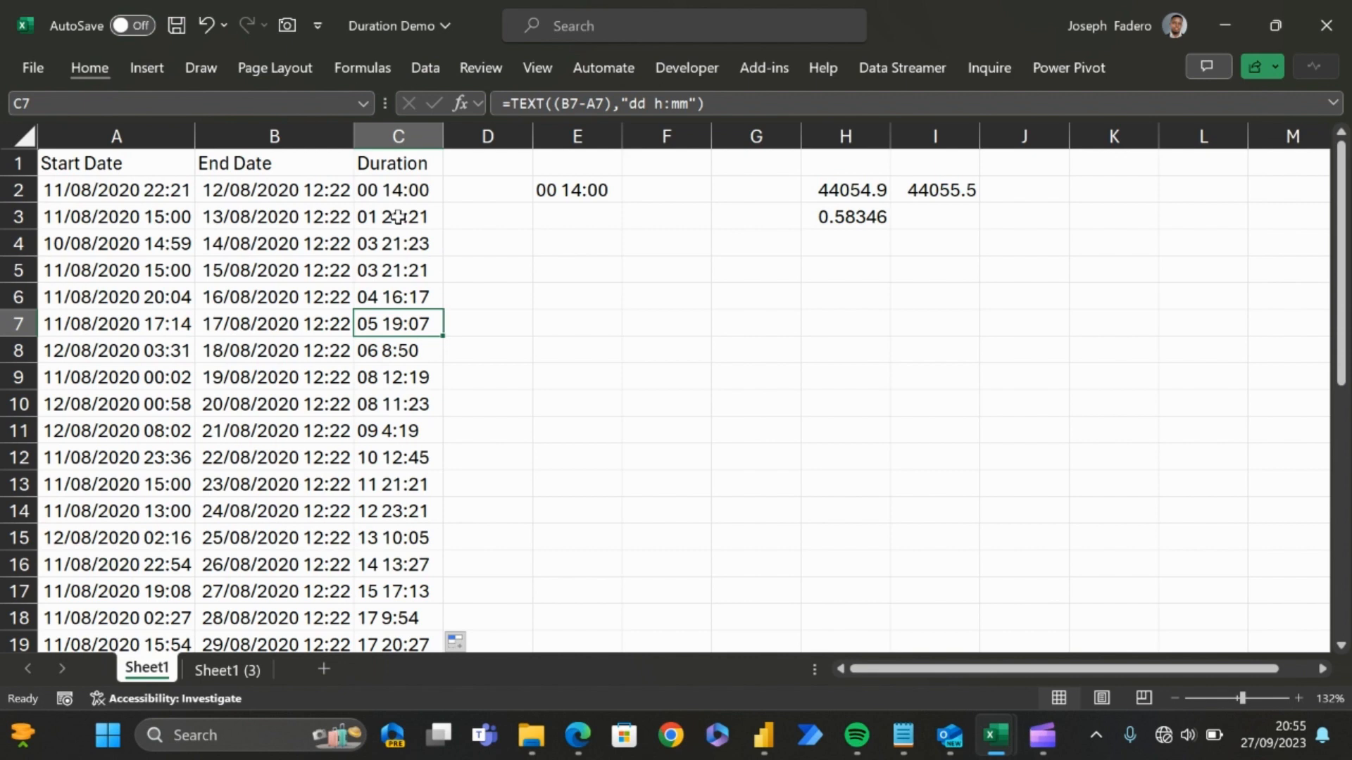
key("Left")
key("Left")
key("Right")
key("Right")
key("Down")
key("Left")
key("Right")
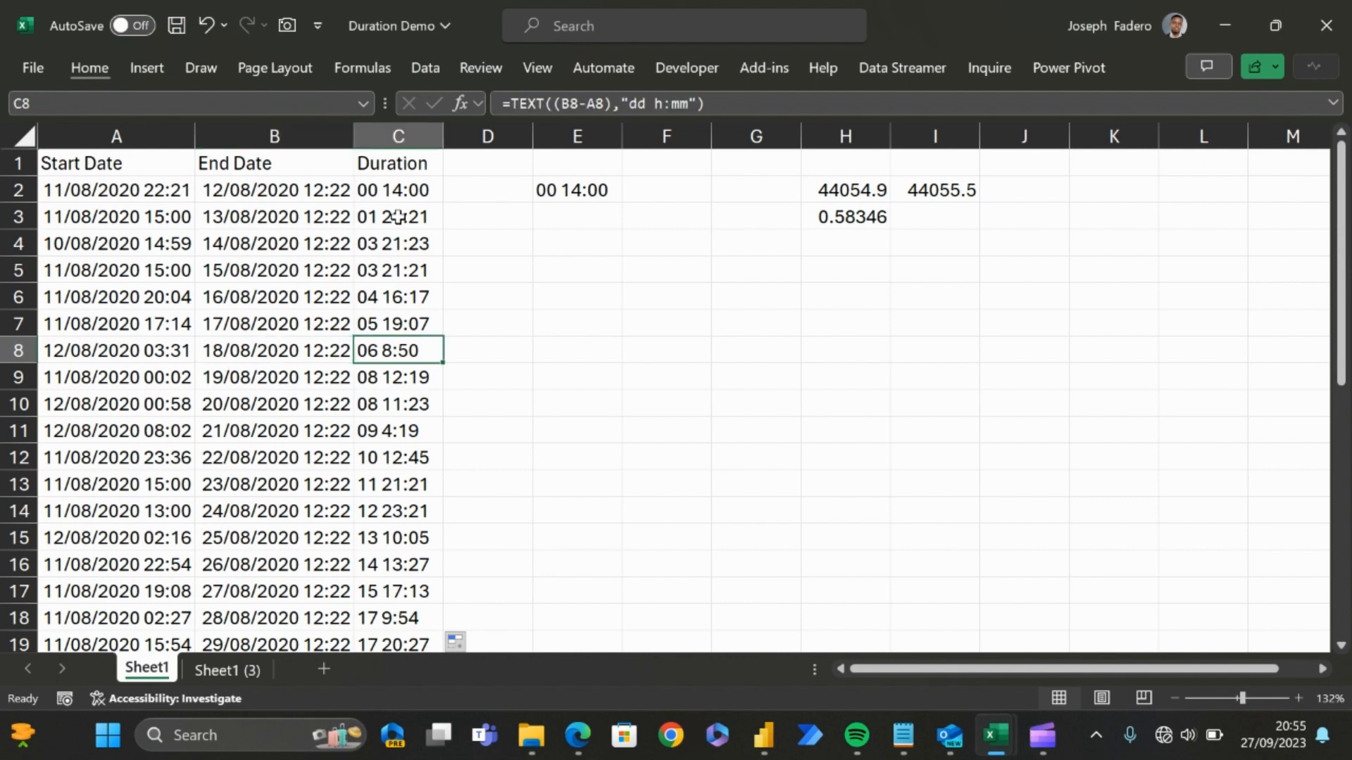
key("Down")
key("Down")
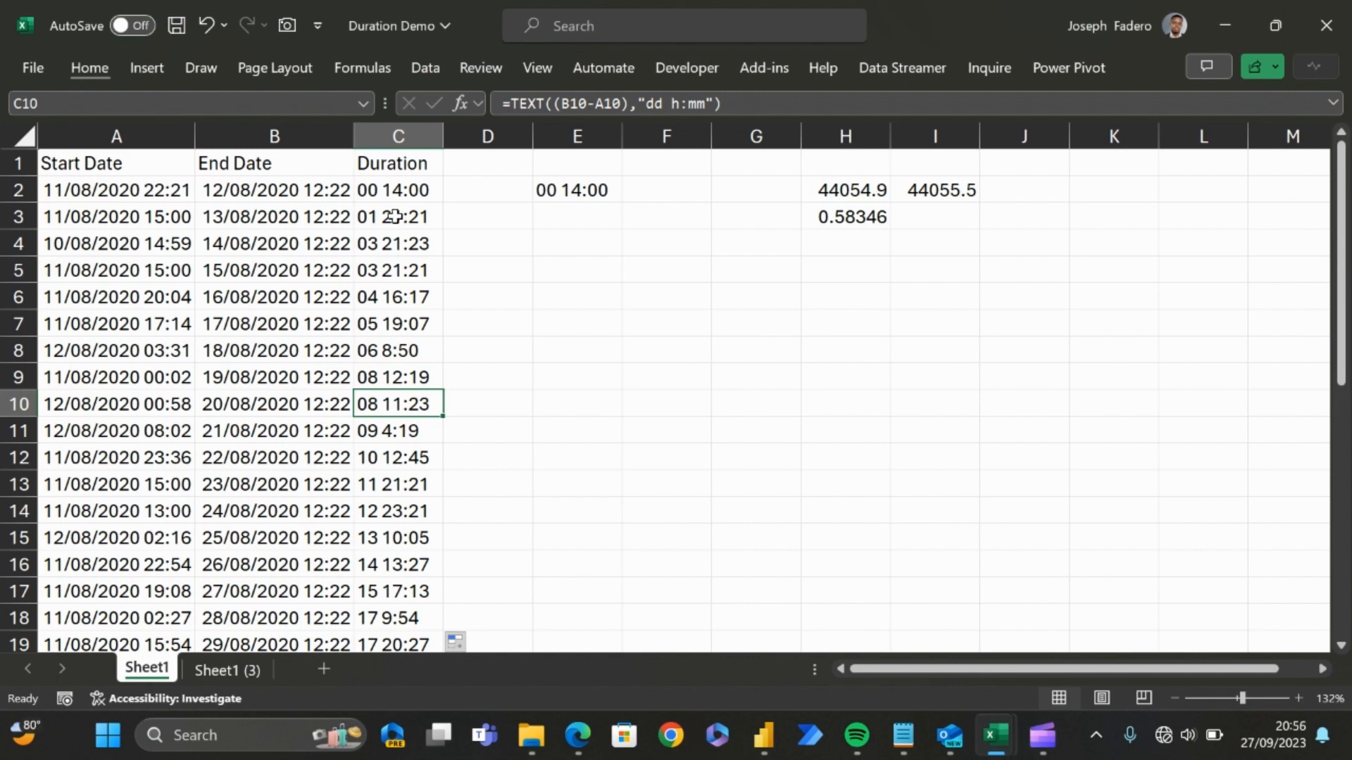
Step: Review the day counts and times in the first three Duration cells, C2 to C4
left_click(398, 217)
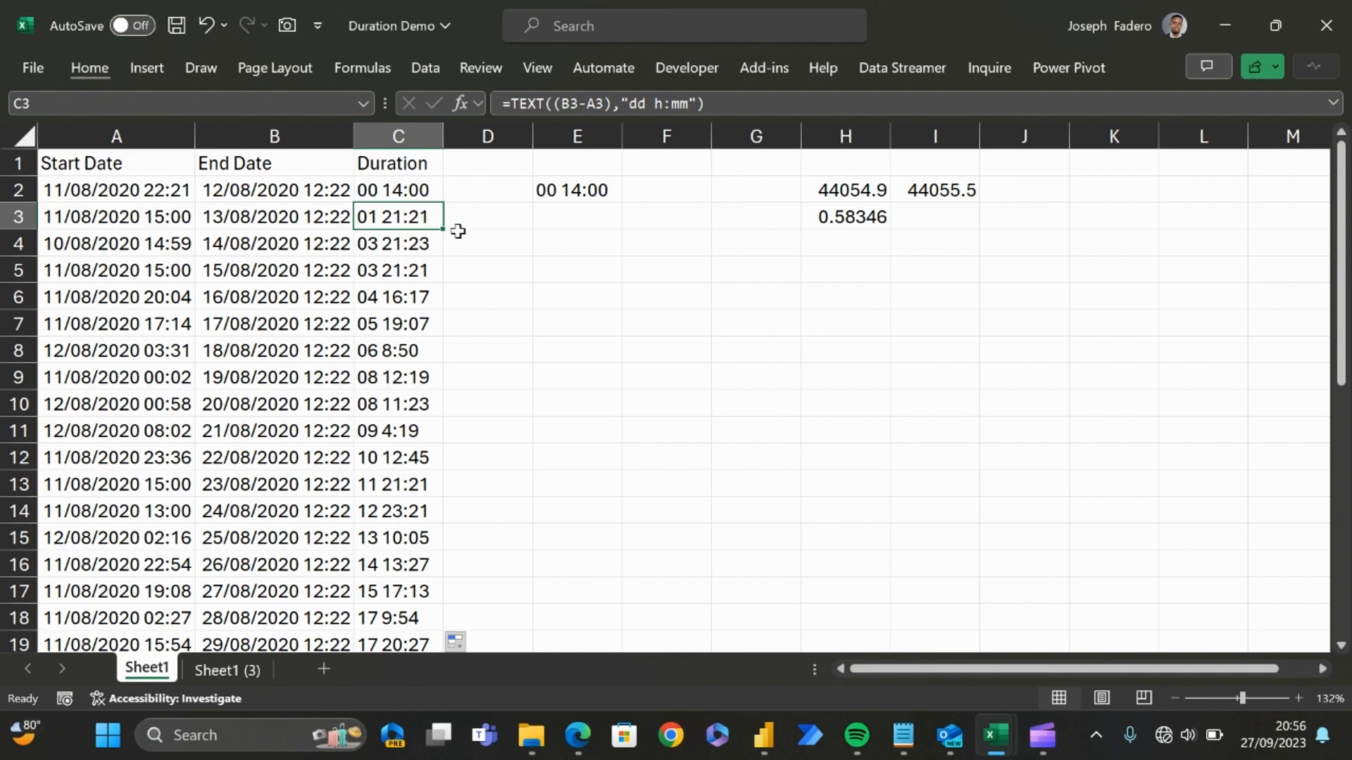
left_click(429, 188)
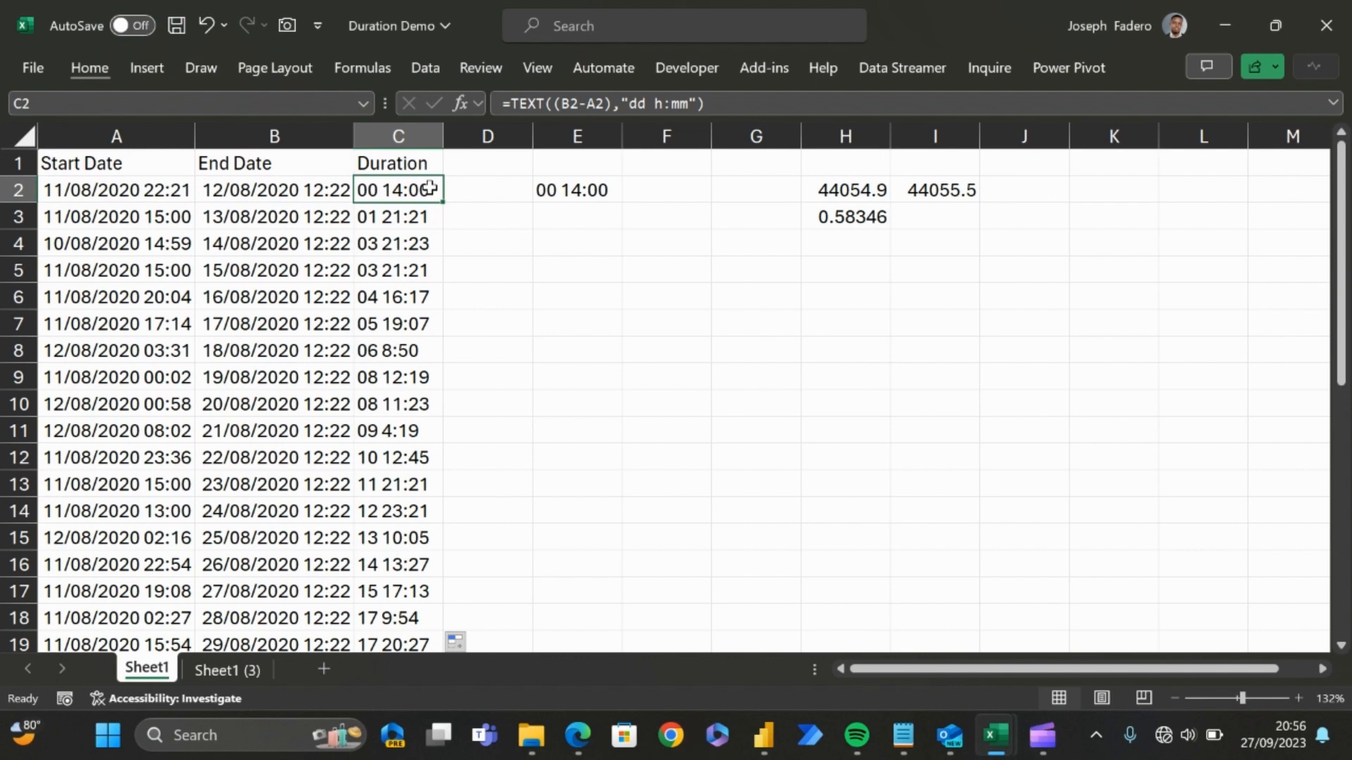
key("Down")
key("Down")
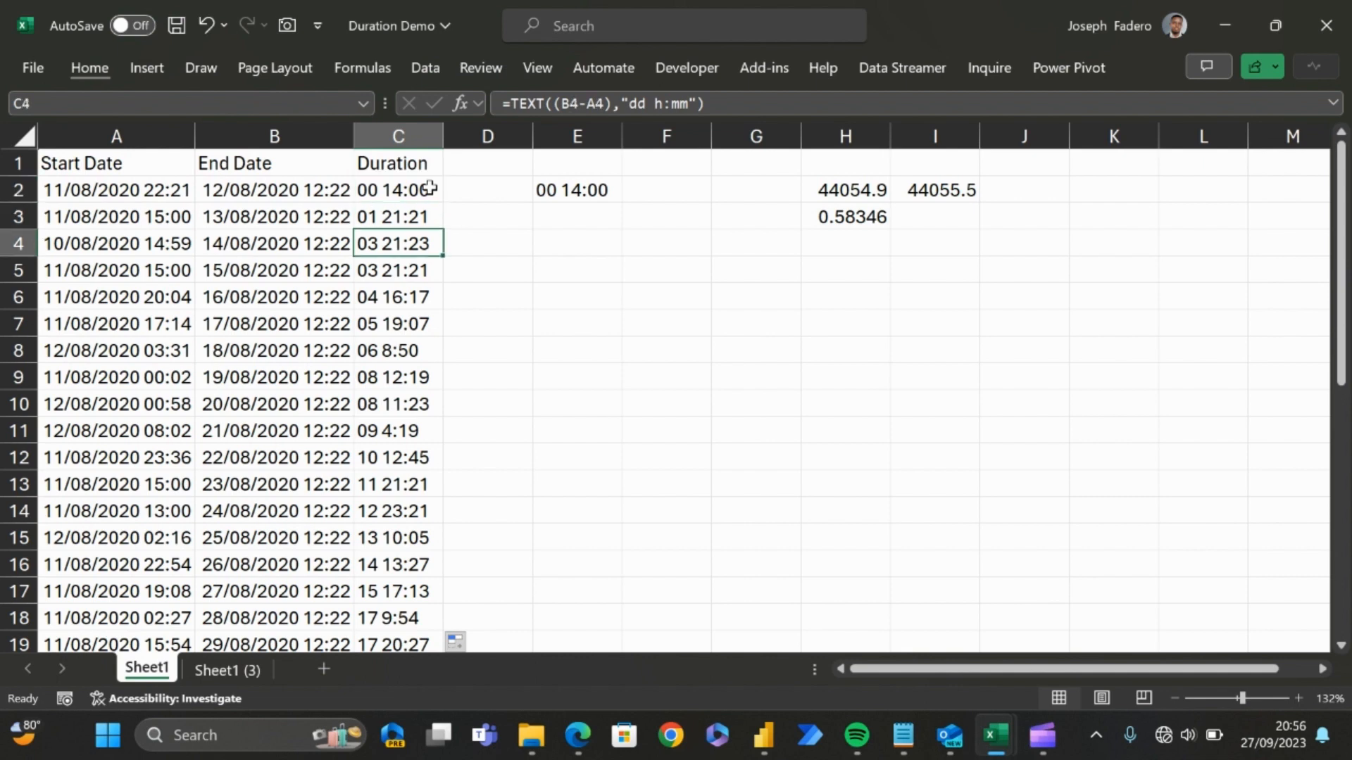
key("Up")
key("Up")
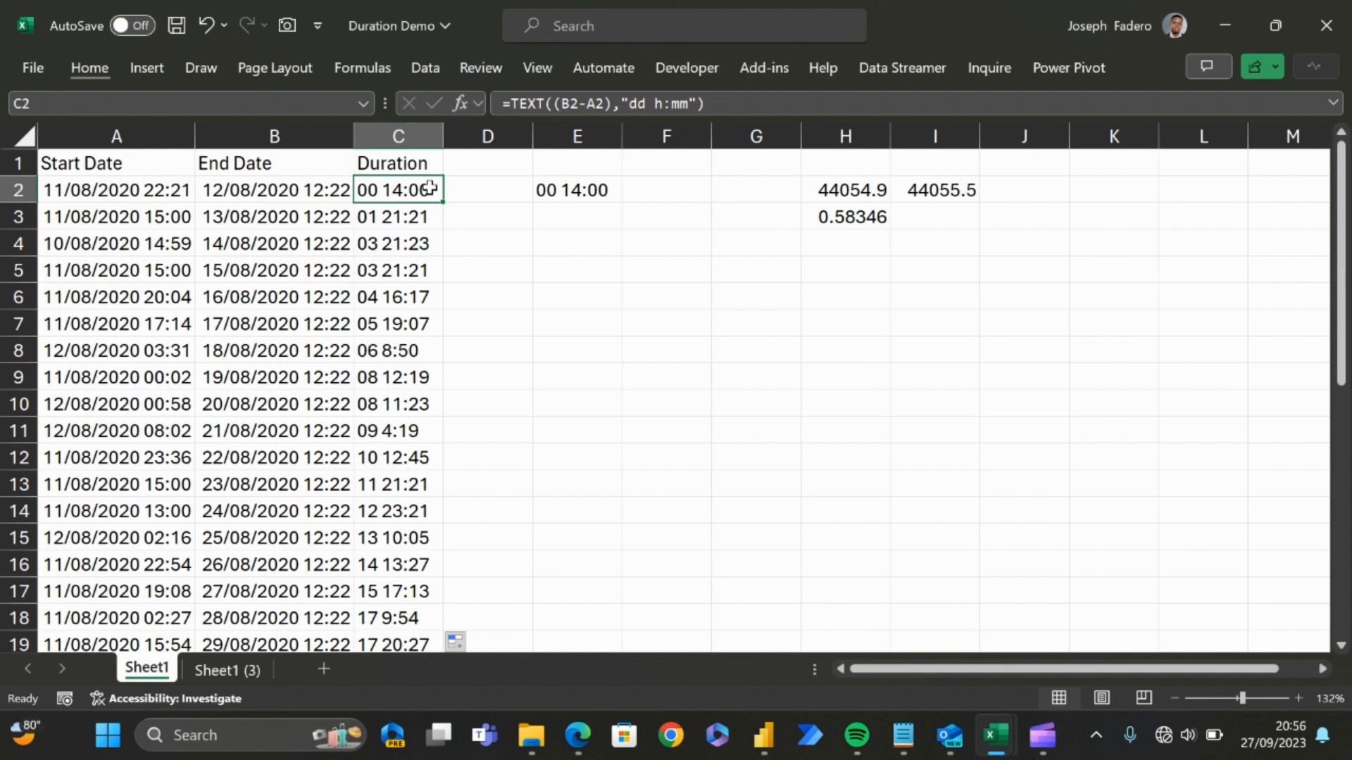
key("Down")
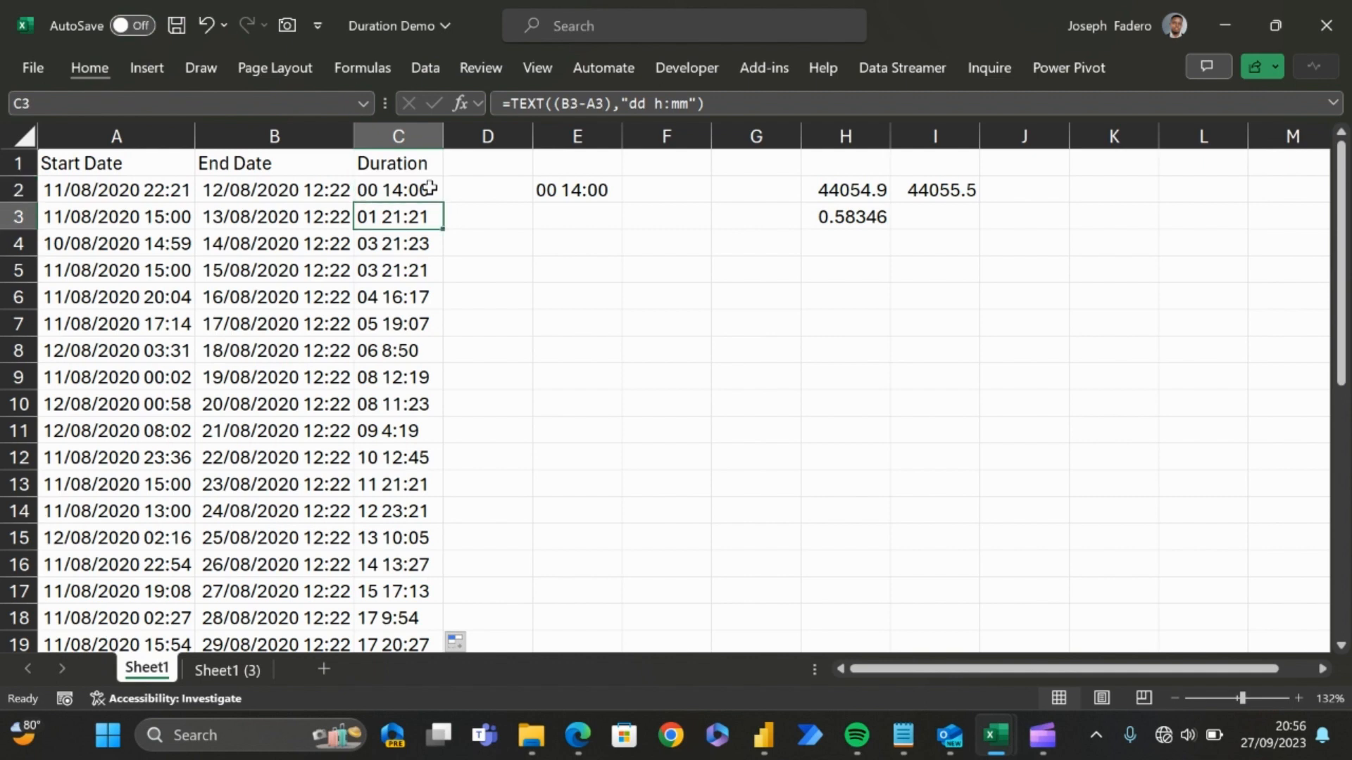
left_click(714, 102)
left_click_drag(714, 102, 642, 111)
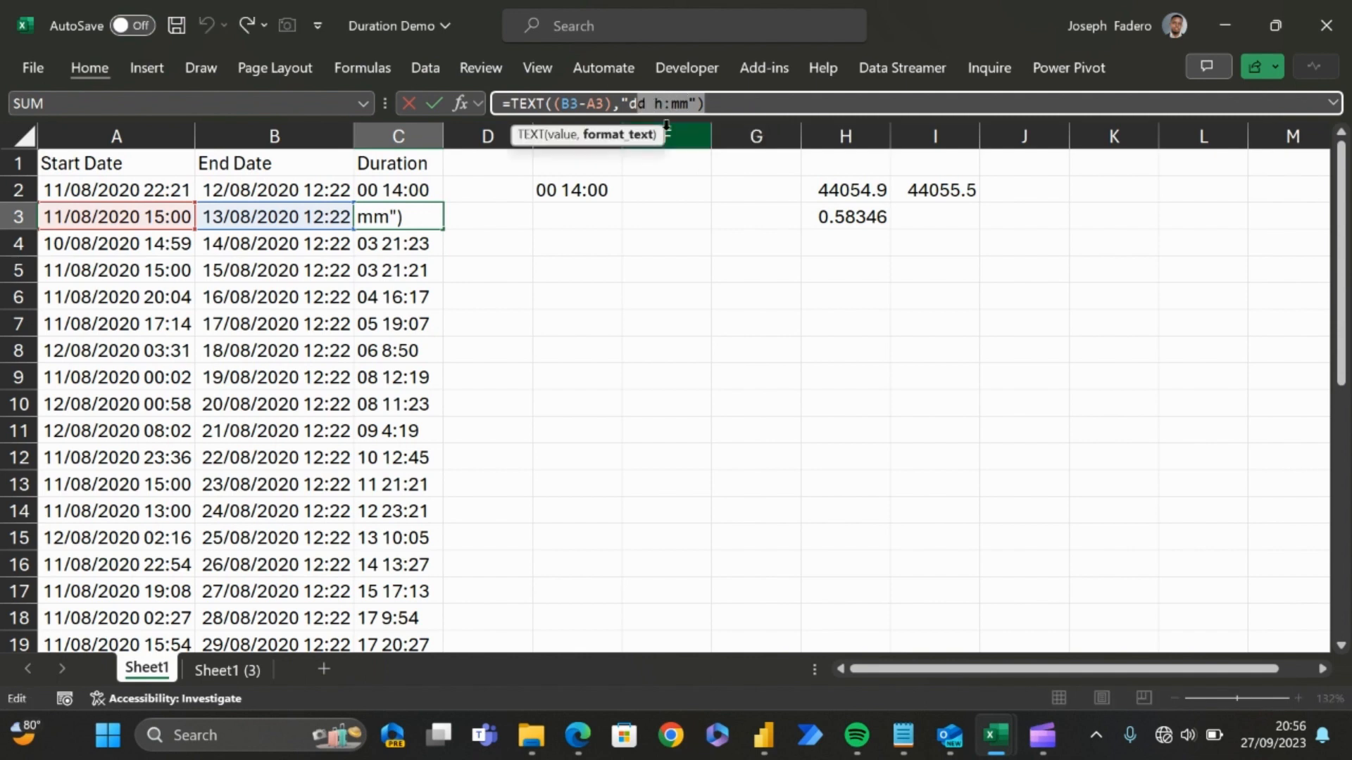
key("Escape")
Step: Reduce the format in C2's duration formula to days only, so it reads =TEXT((B2-A2),"d")
left_click(392, 190)
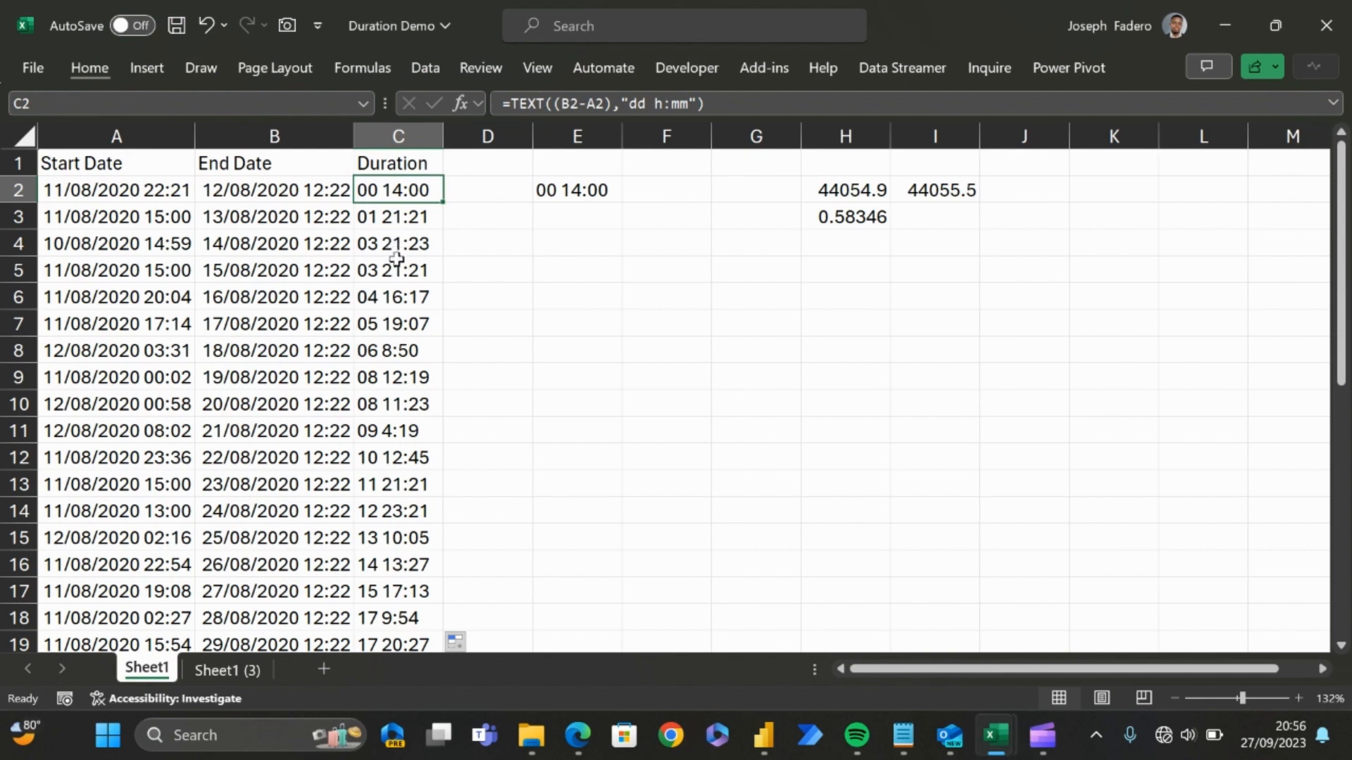
left_click(433, 193)
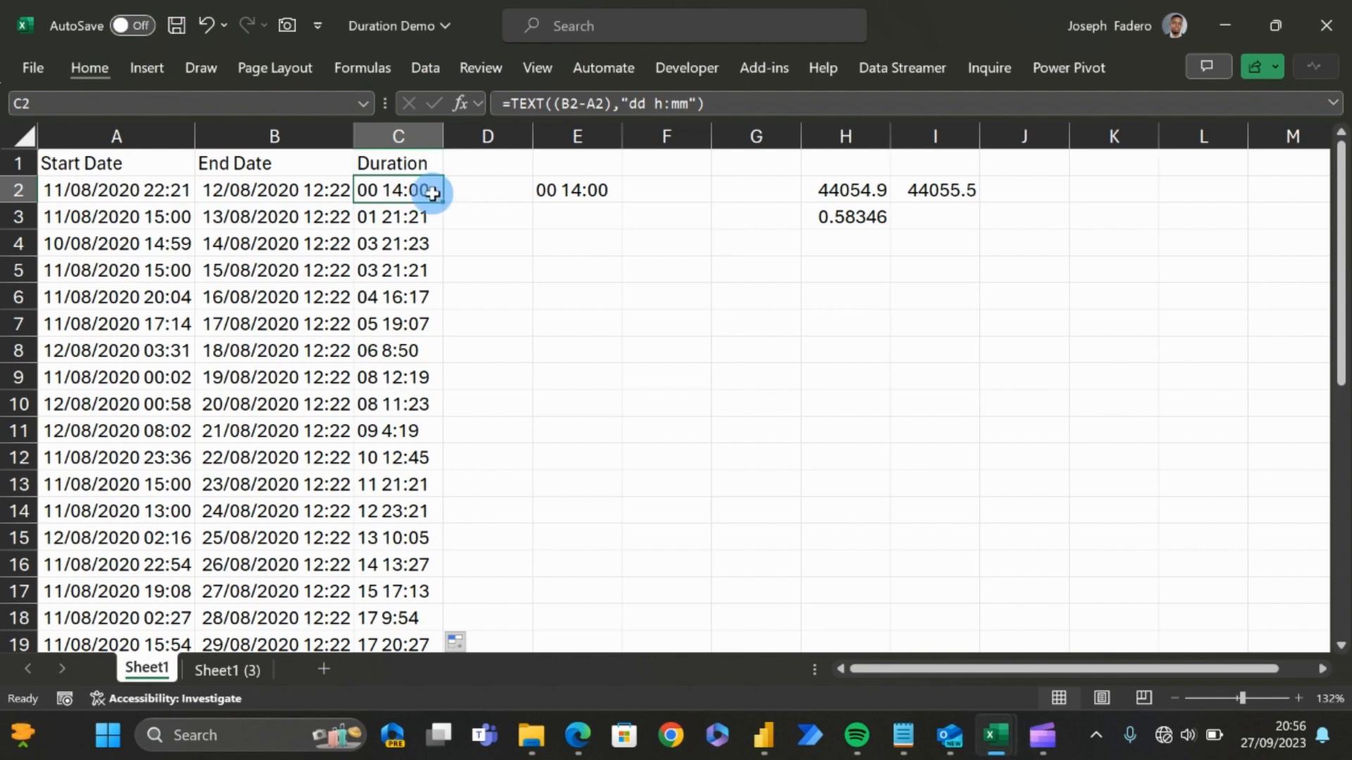
left_click(370, 192)
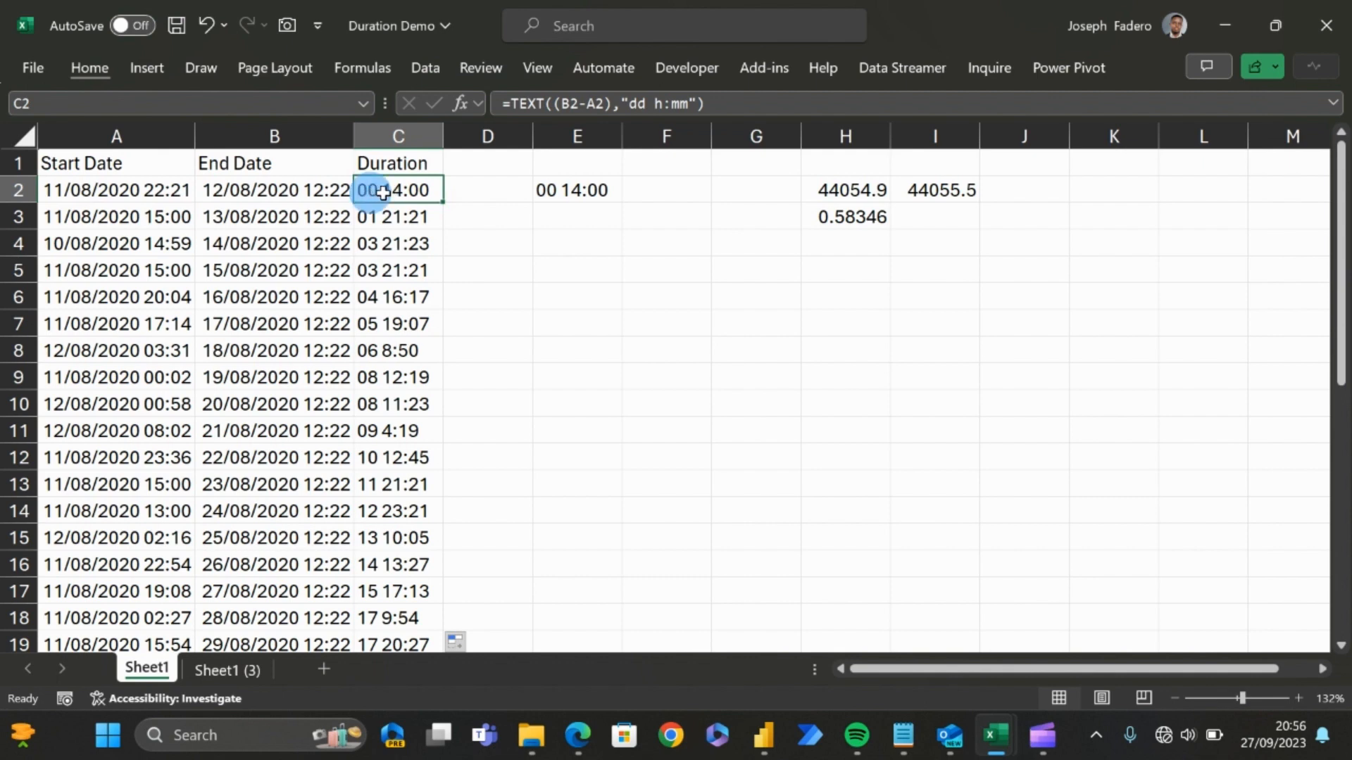
left_click(392, 194)
left_click(426, 194)
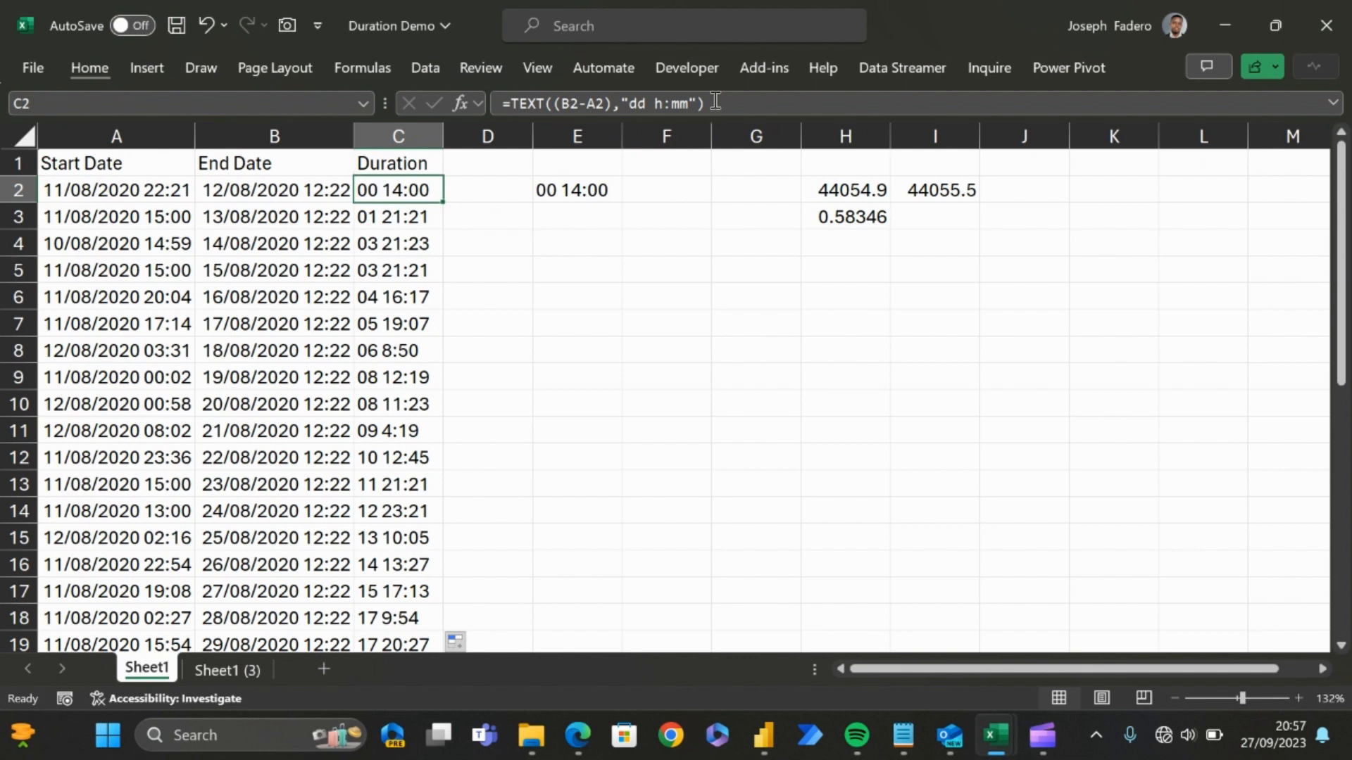
left_click_drag(716, 103, 642, 104)
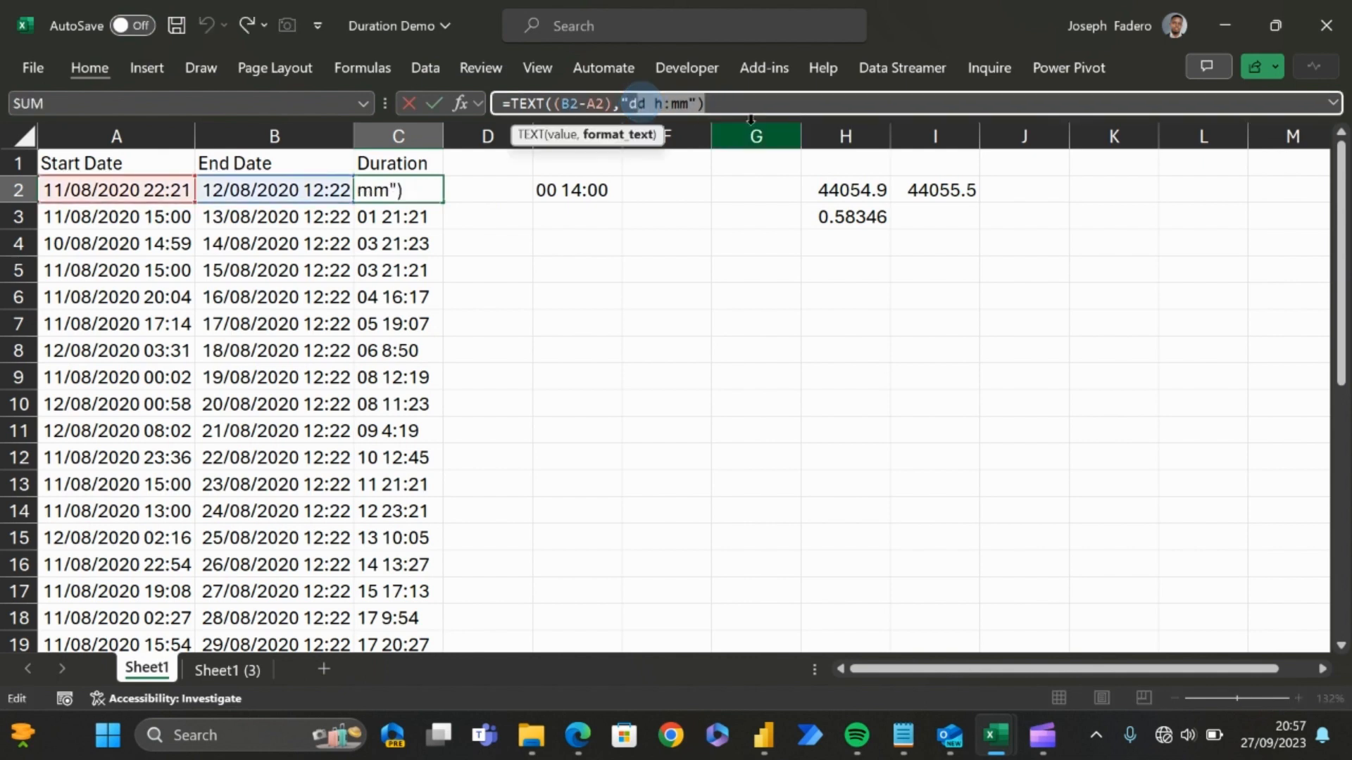
type("\"")
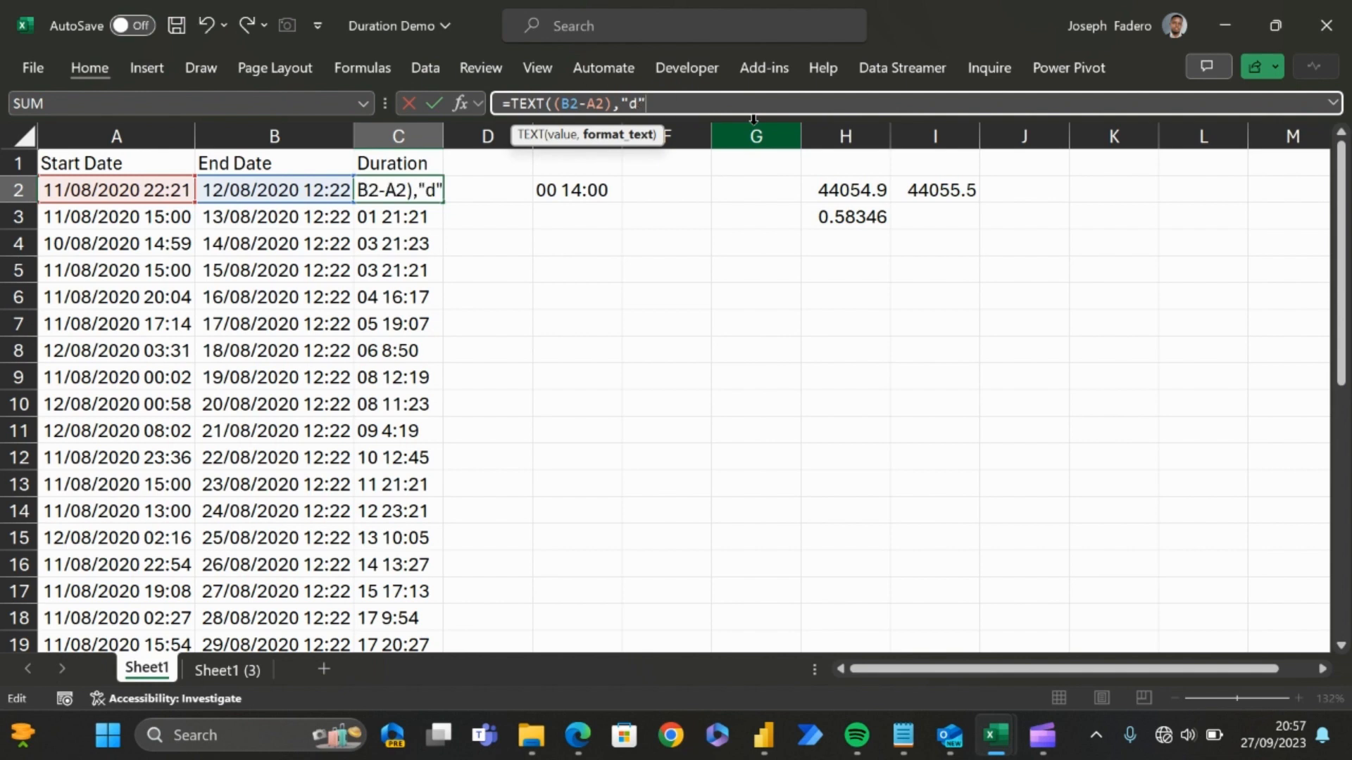
type(")")
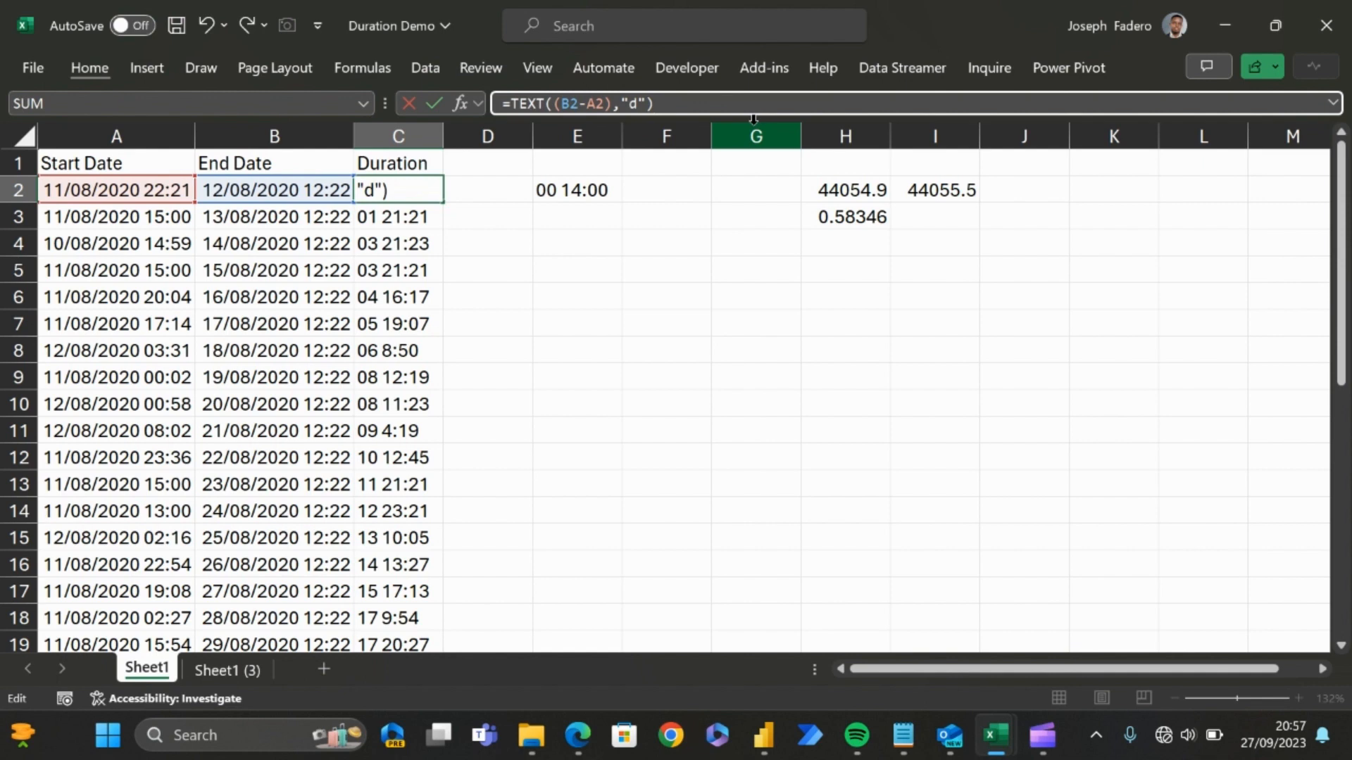
Step: Append &"d" to the formula in C2 as a label for the days
type("&\"")
type("d")
type("\"")
key("Return")
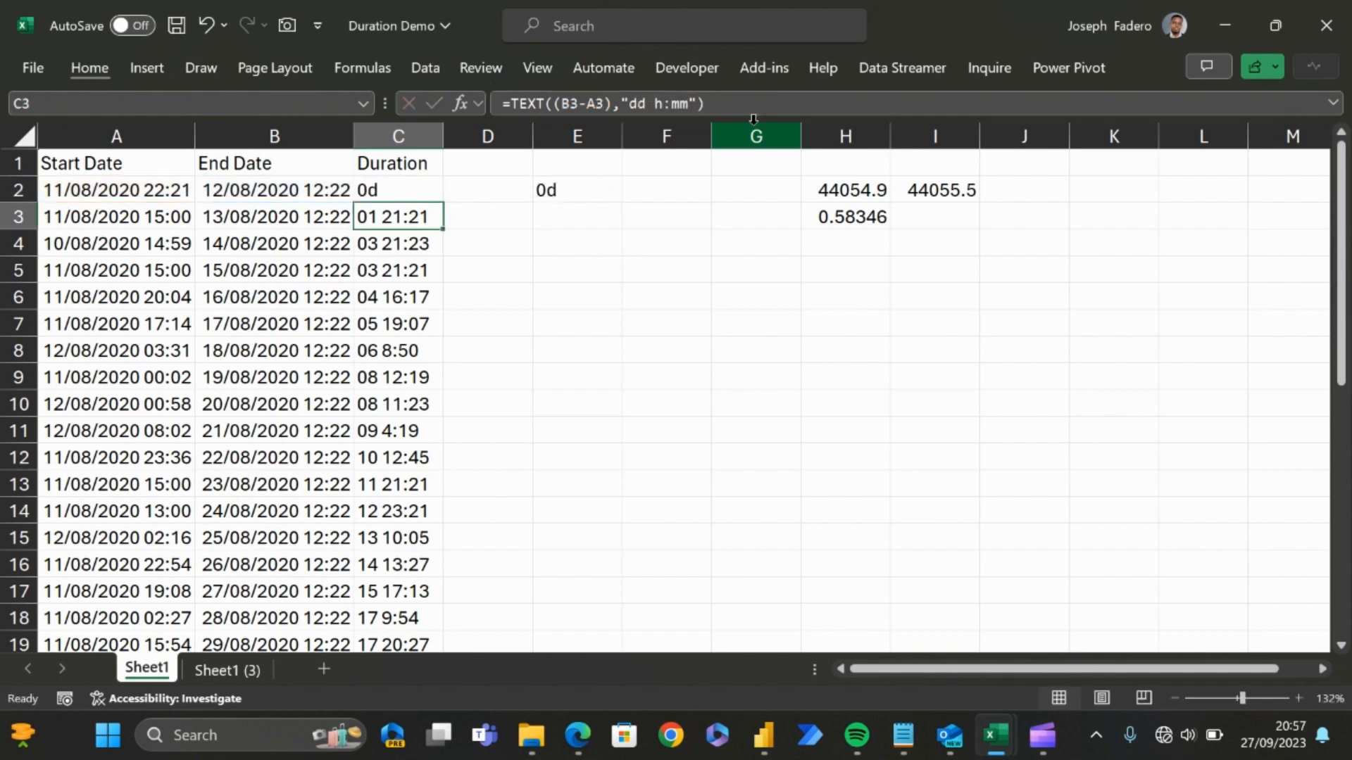
key("Up")
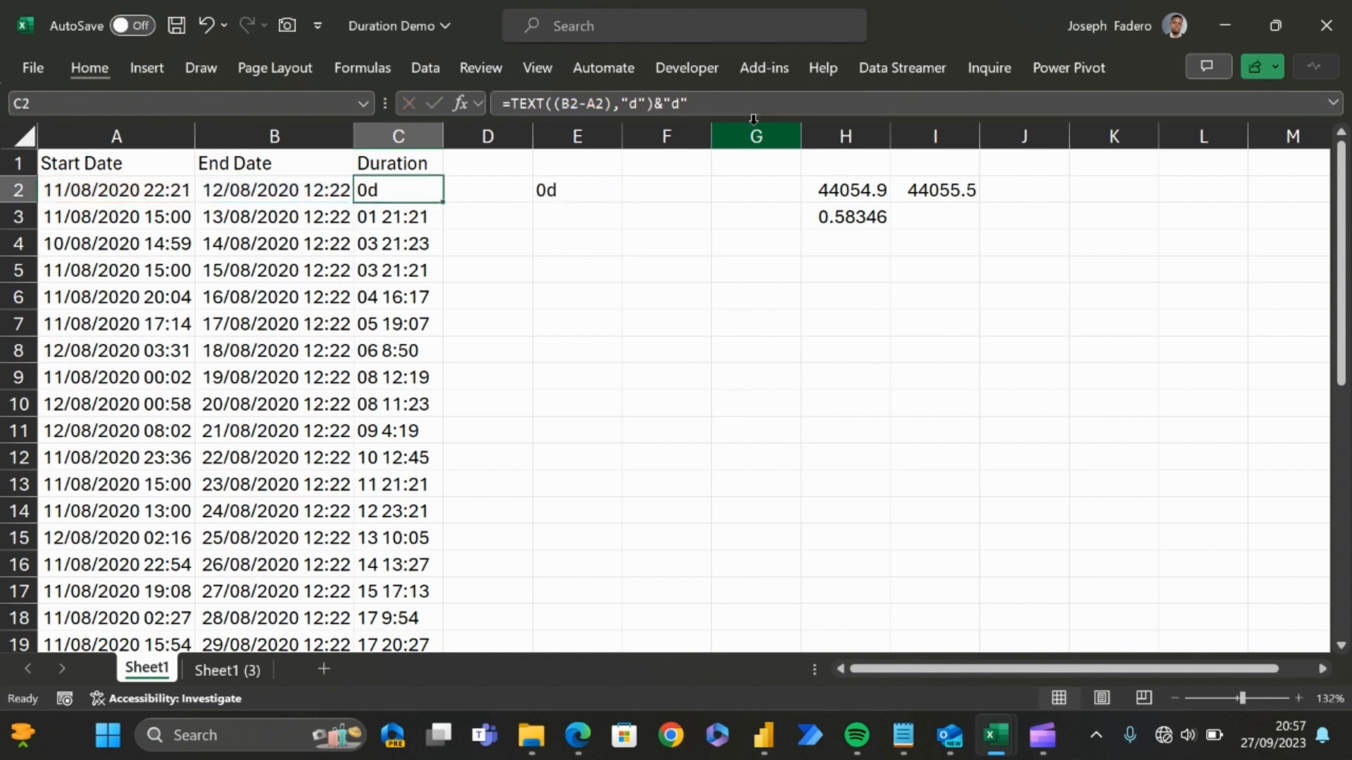
Step: Extend the C2 formula with & and a copy of its TEXT expression, changing the copy's format to "mm"
left_click(736, 104)
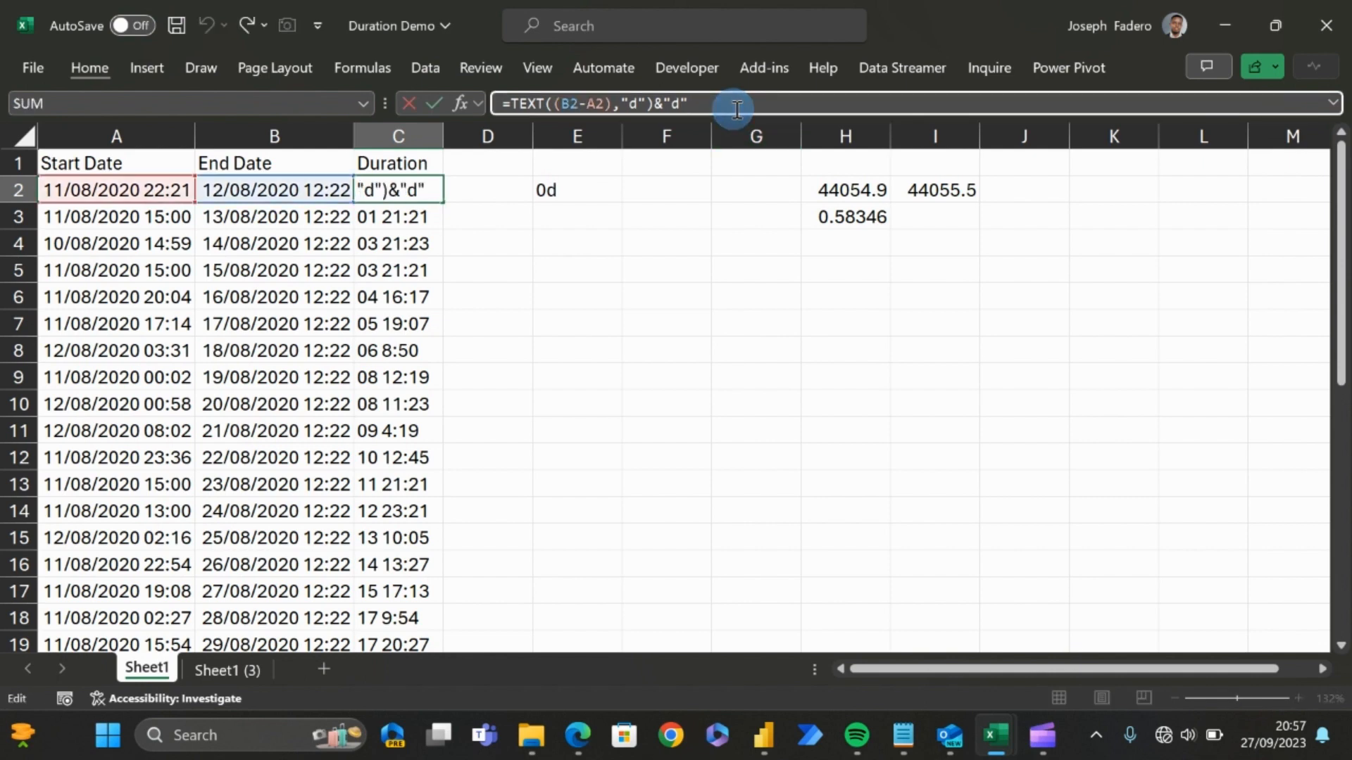
type("&")
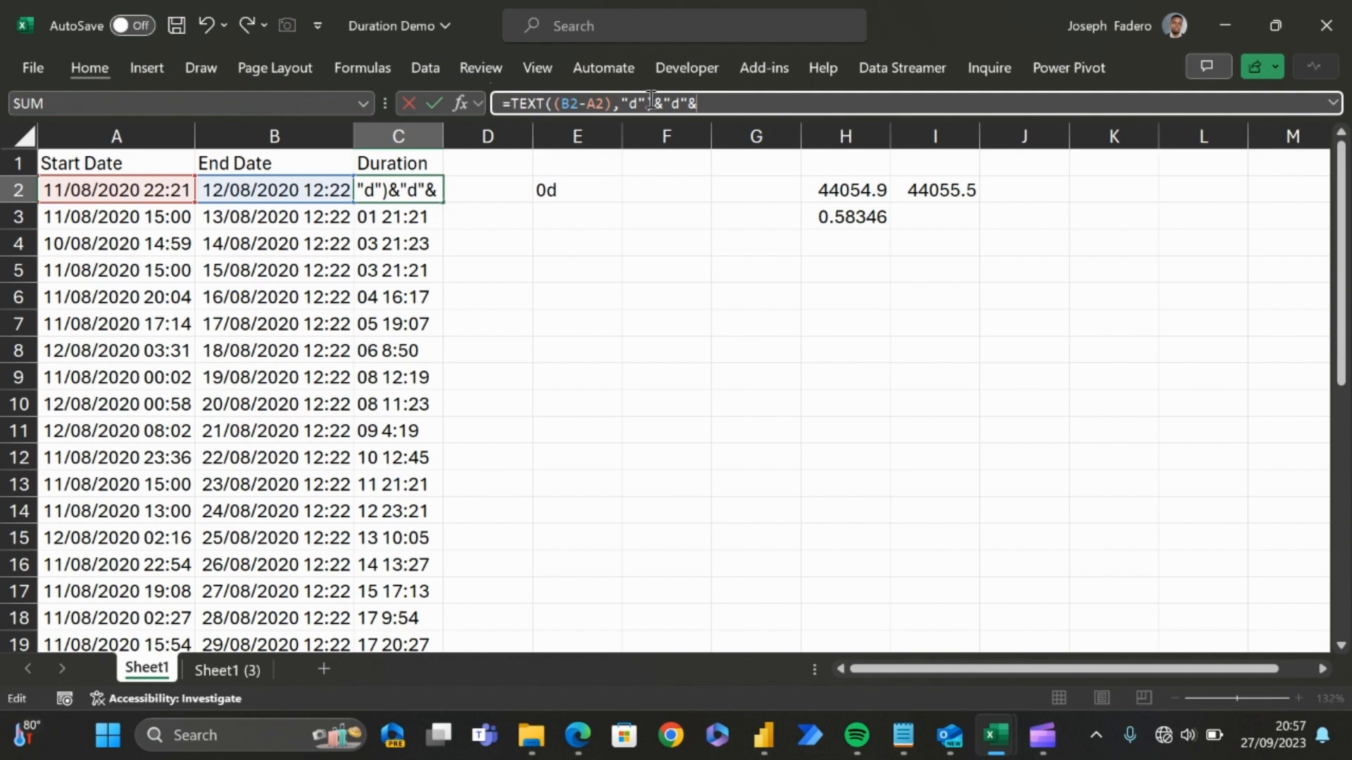
left_click_drag(652, 103, 514, 103)
key("ctrl+c")
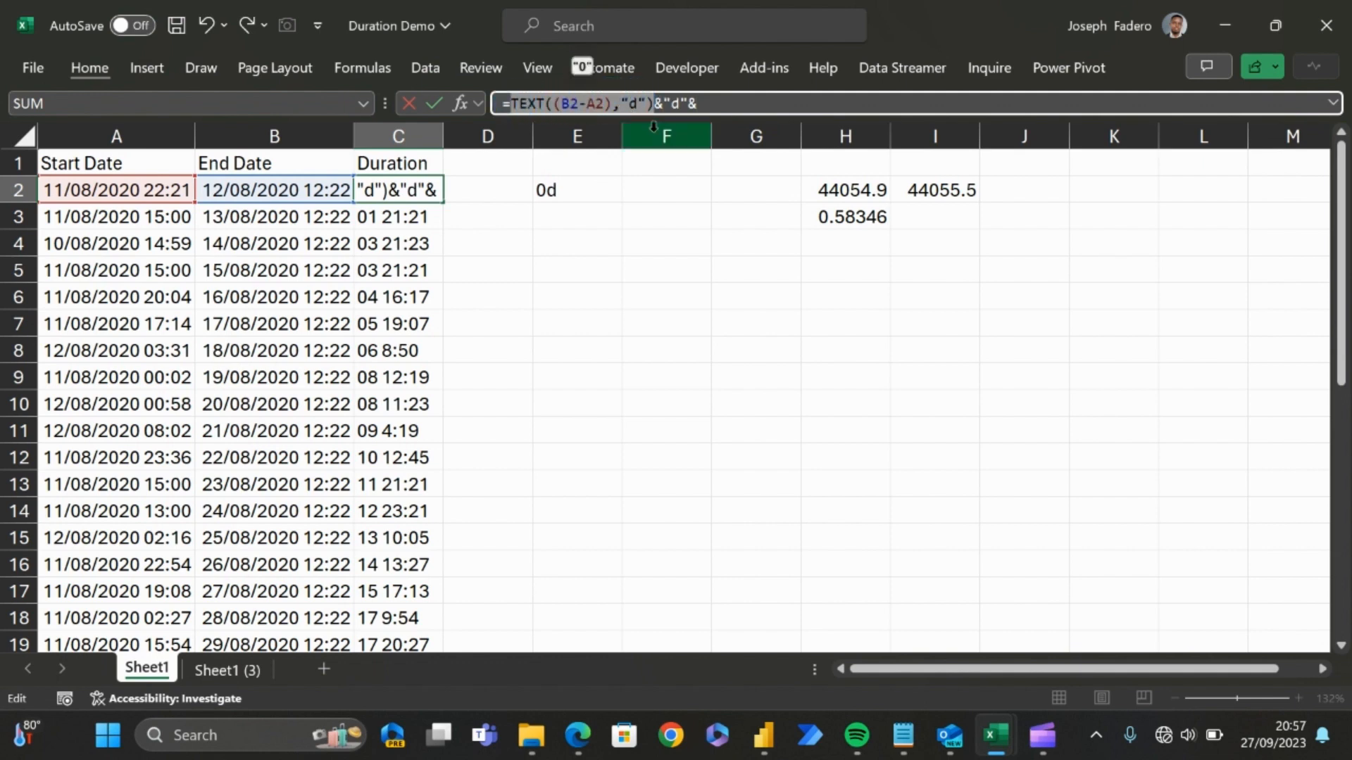
left_click(704, 105)
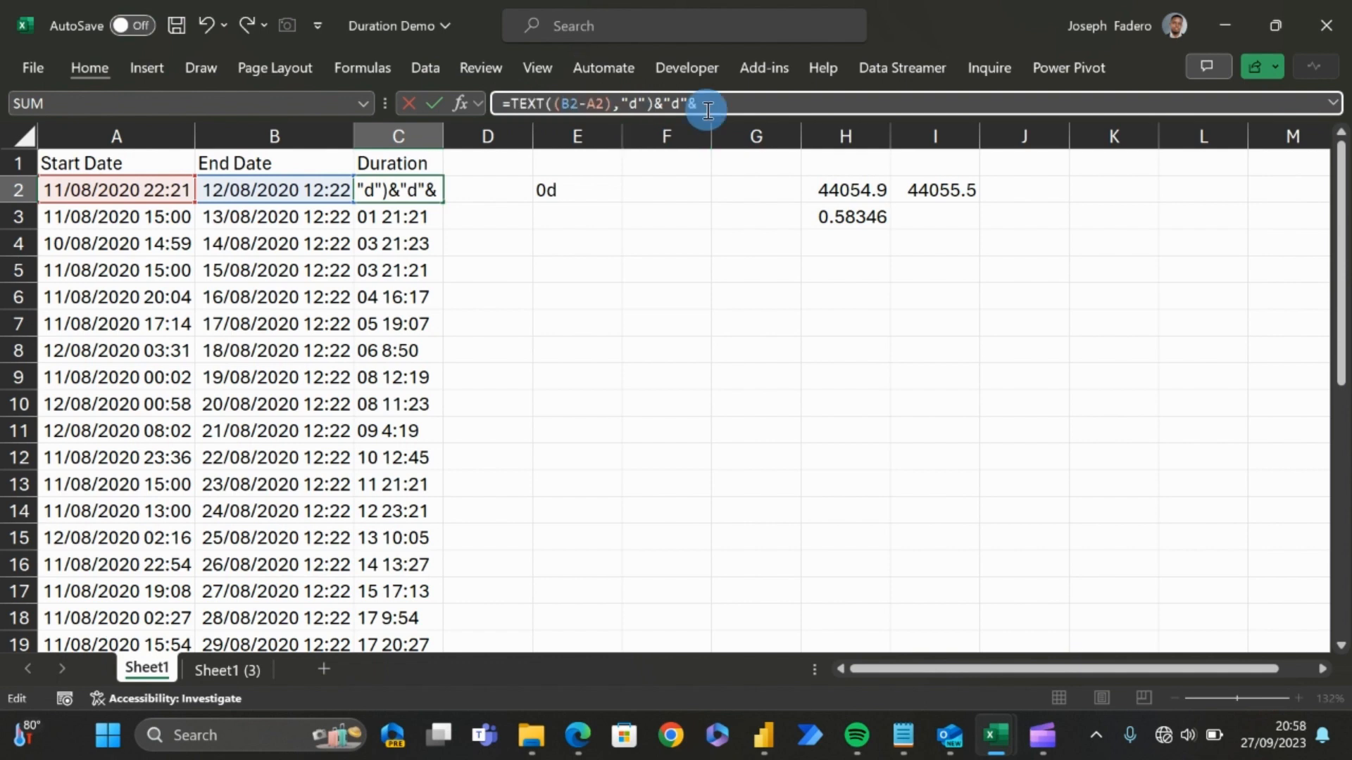
key("ctrl+v")
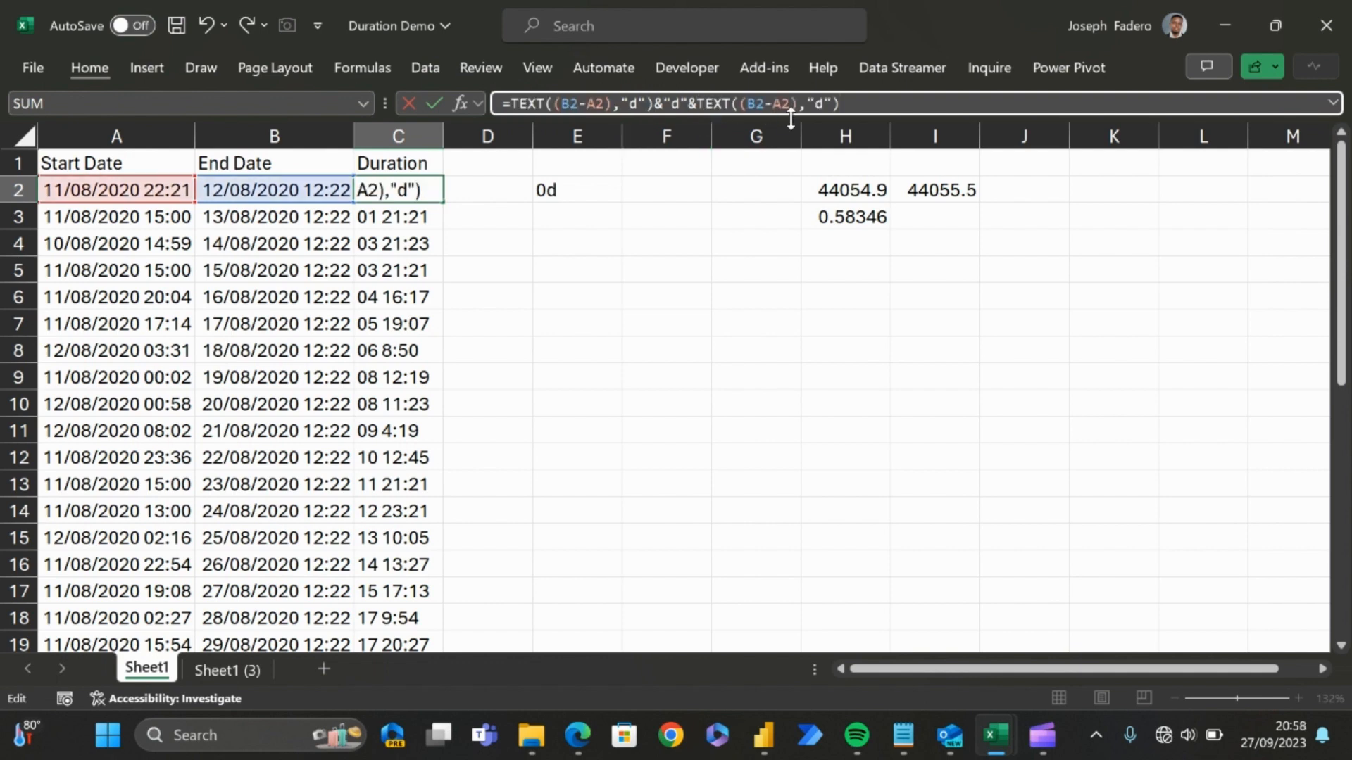
left_click(824, 104)
key("BackSpace")
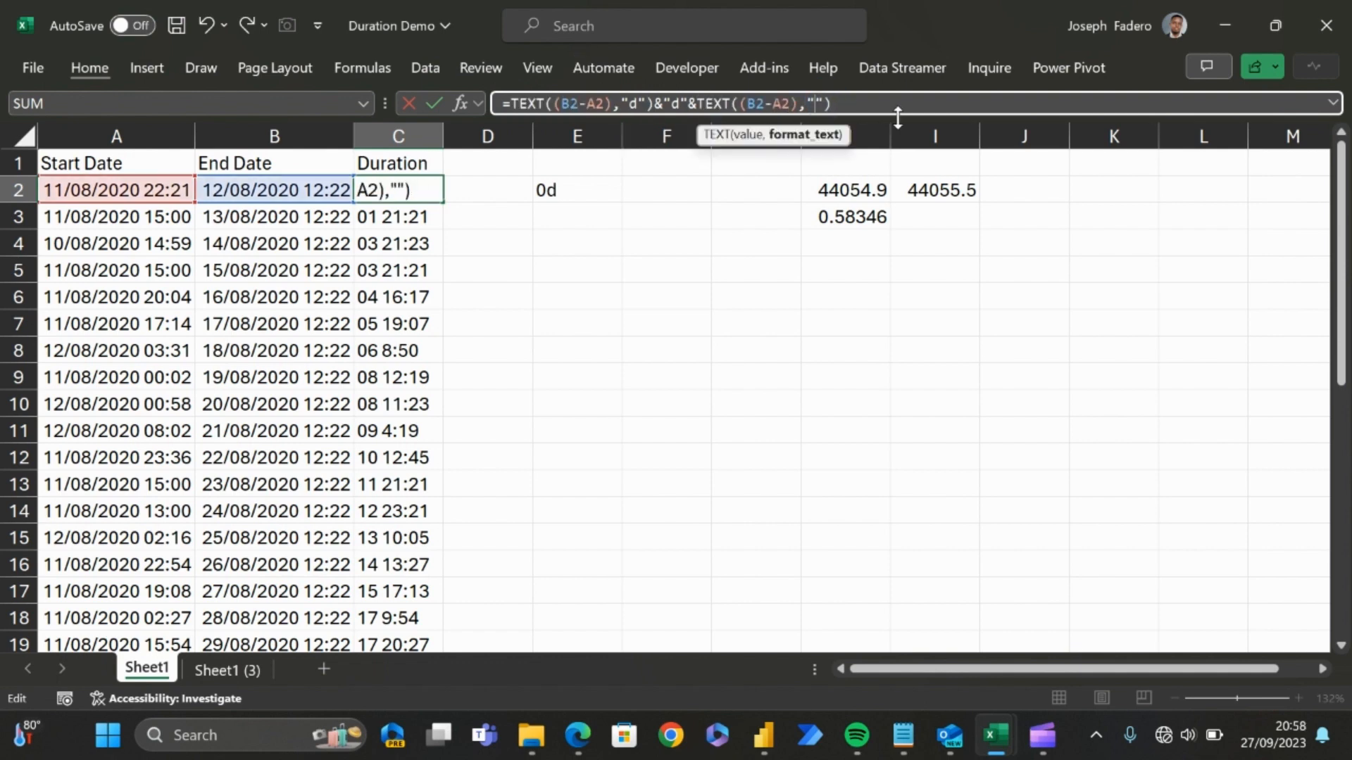
type("mm")
Step: Add &"m"& to the end of the C2 formula
left_click(880, 105)
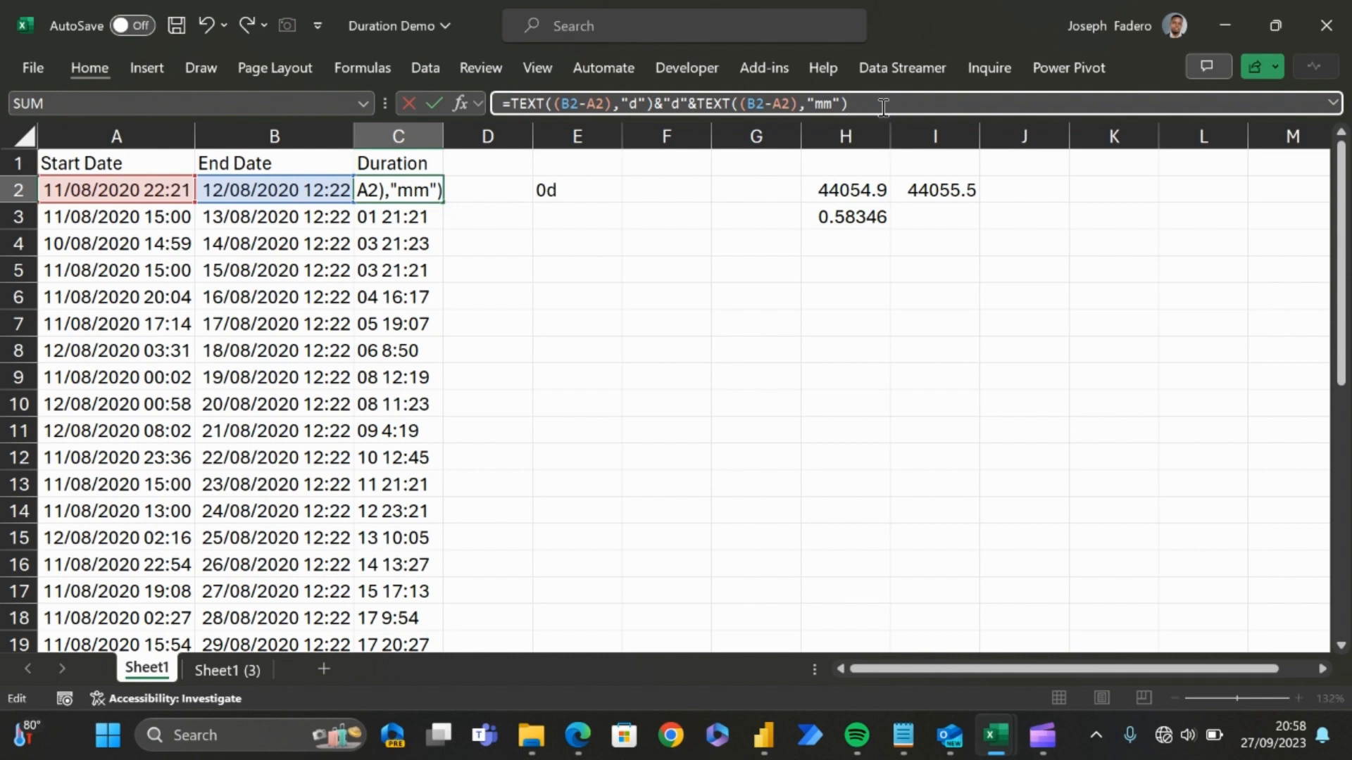
type("&\"")
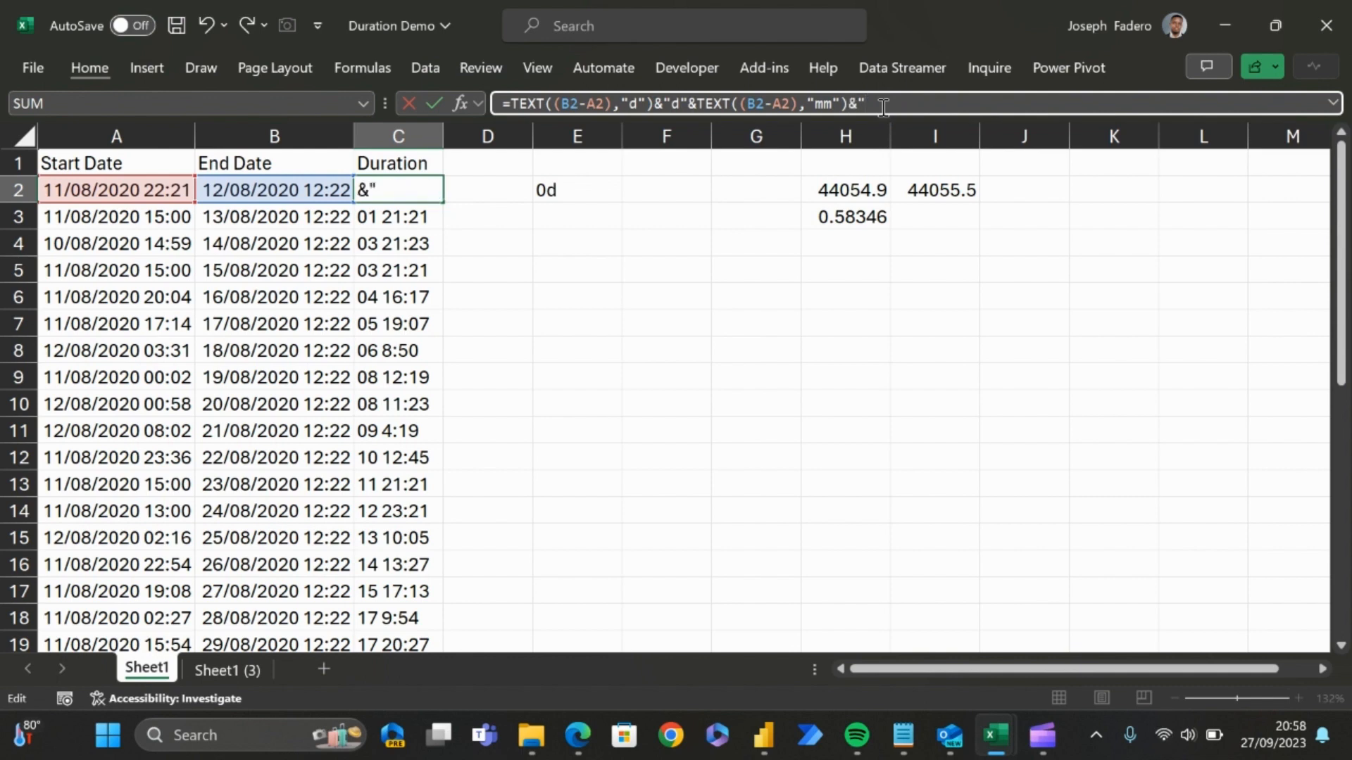
type("m")
type("\"&")
Step: Copy the TEXT((B2-A2),"mm") expression in C2 to the end of the formula as a third part
left_click(852, 103)
left_click_drag(859, 103, 697, 100)
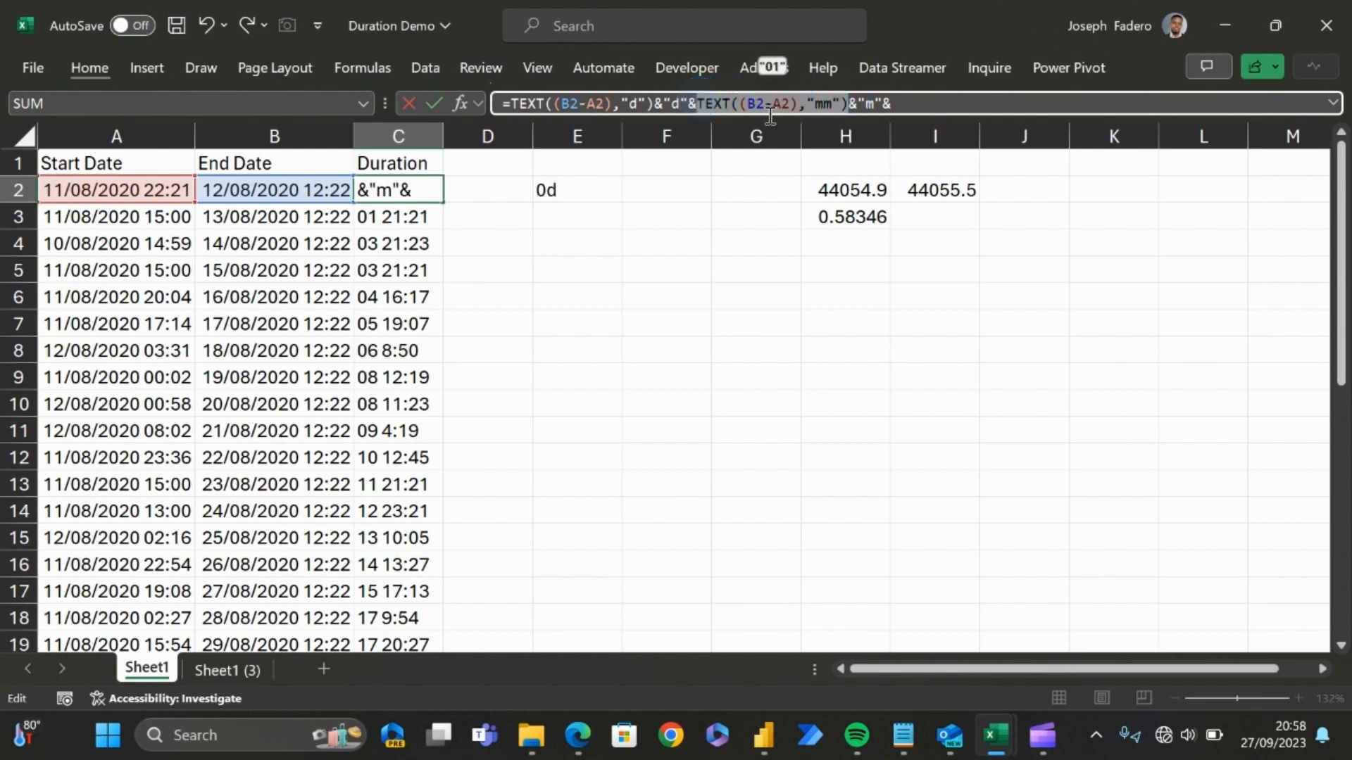
key("ctrl+c")
left_click(915, 99)
key("ctrl+v")
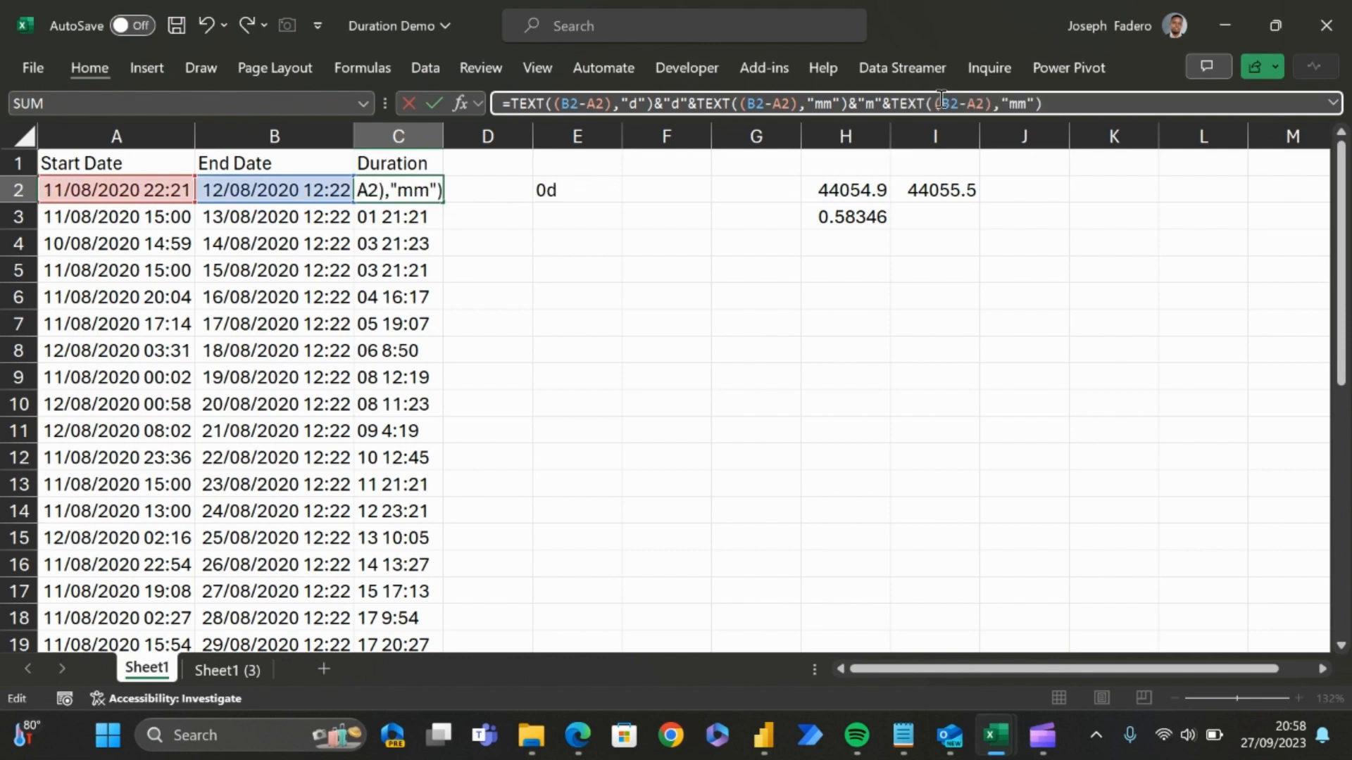
left_click(1027, 105)
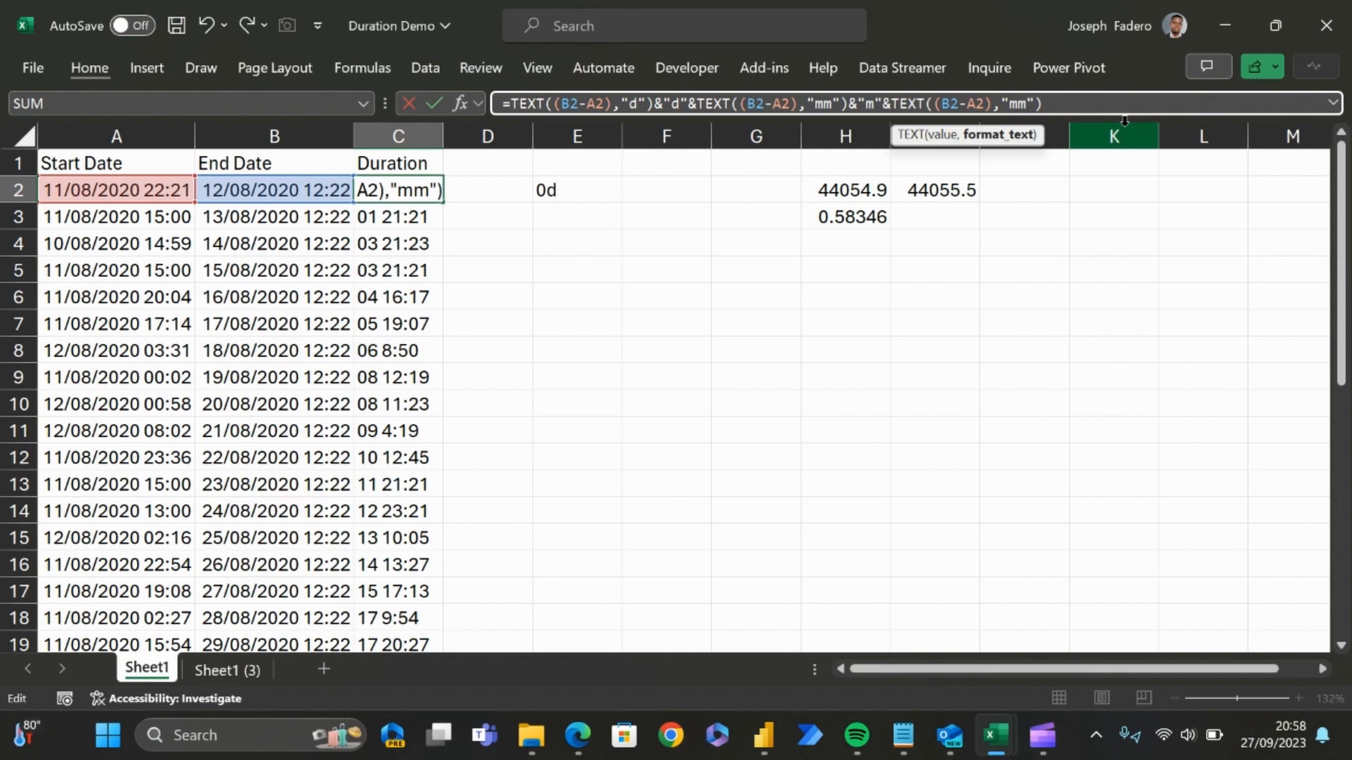
Step: Turn the middle part of the C2 formula into hours by setting both its format and its label to "h"
double_click(827, 104)
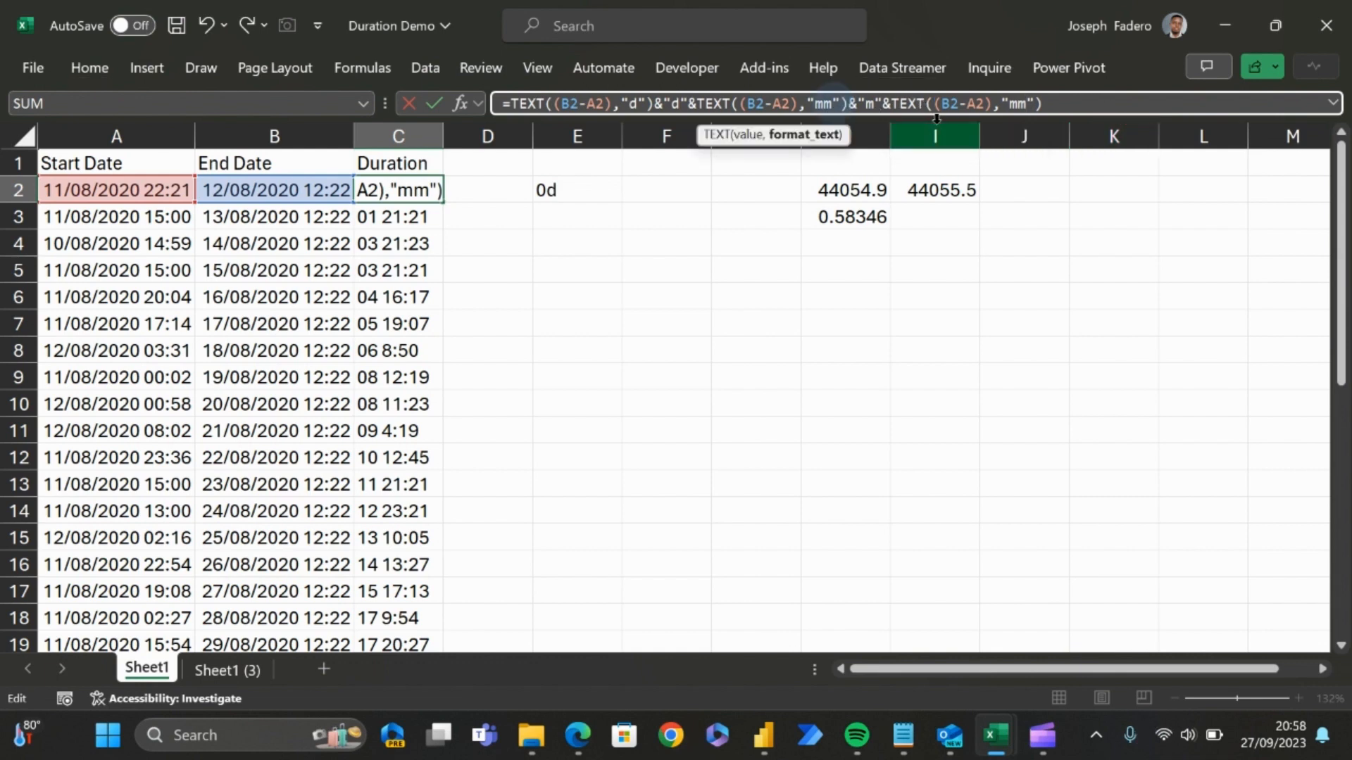
key("BackSpace")
type("h")
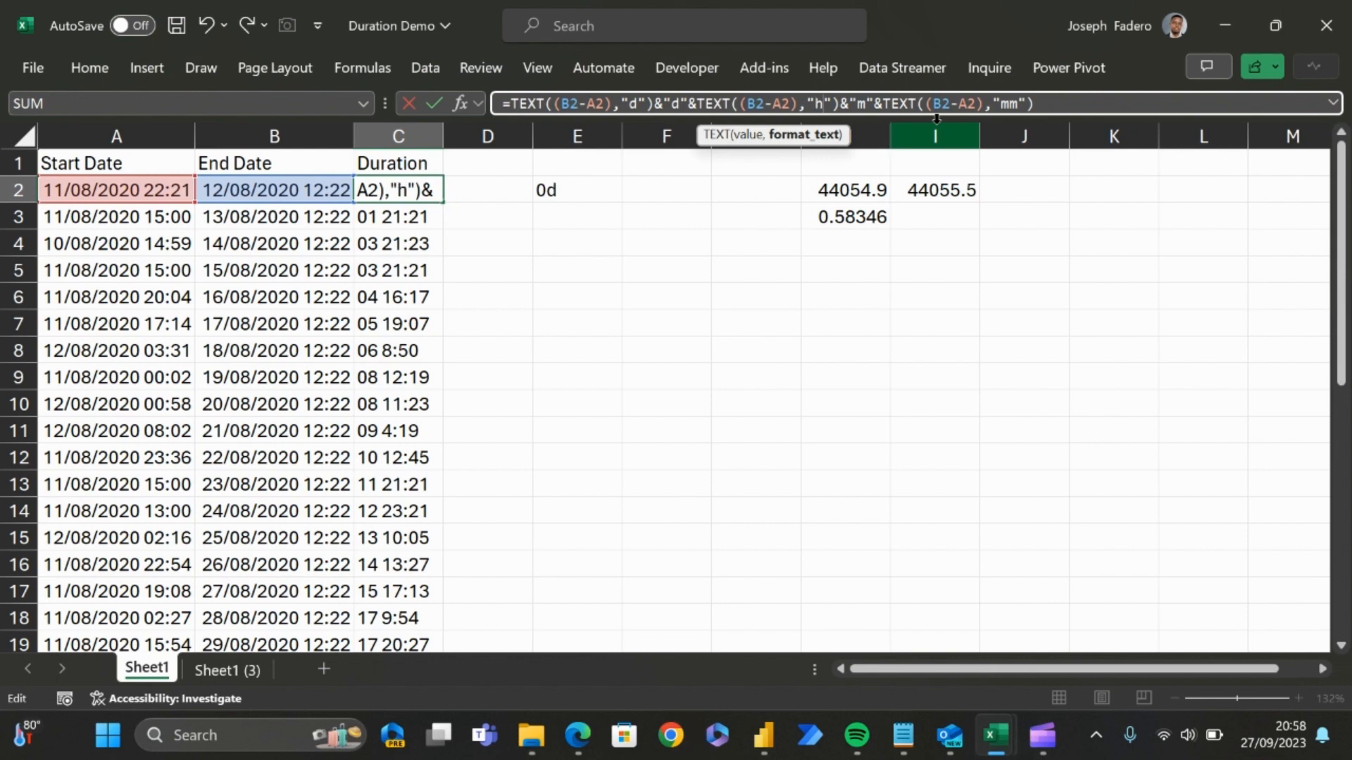
double_click(863, 104)
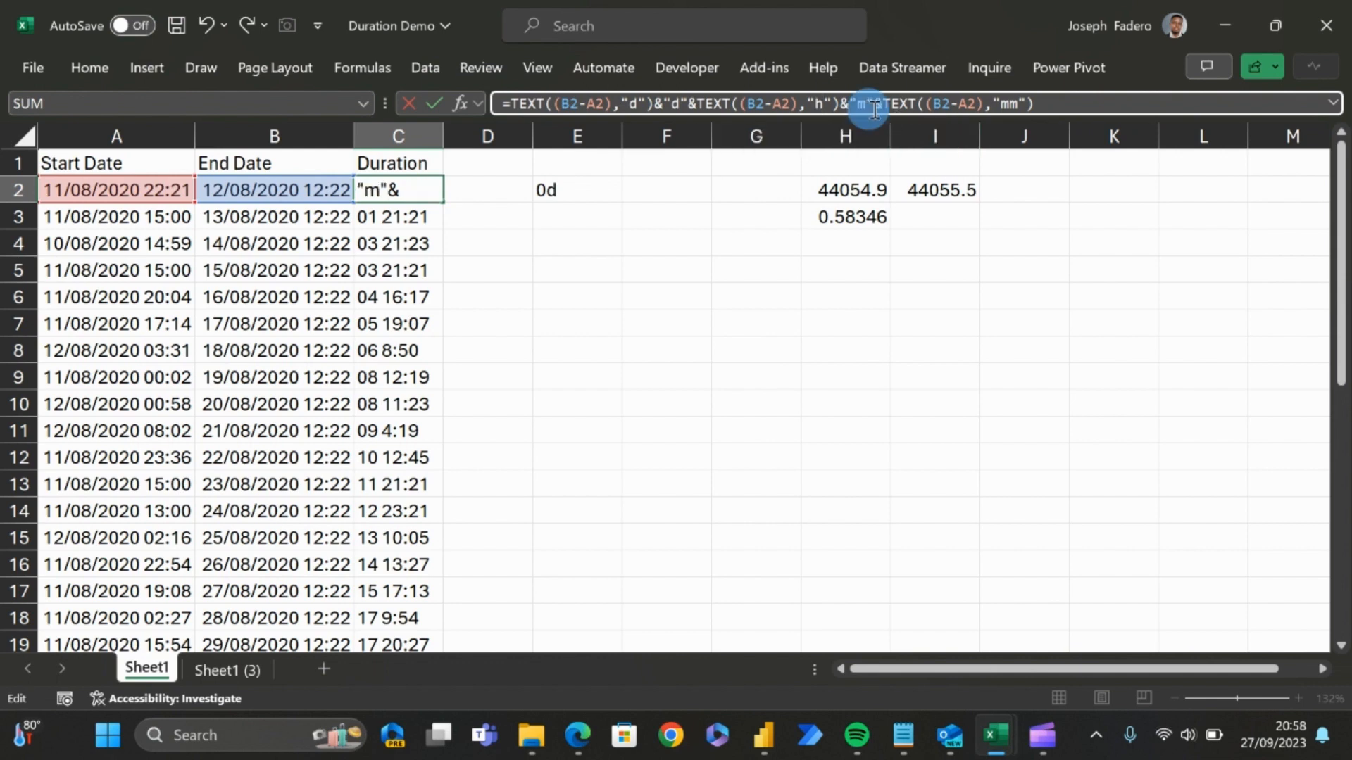
type("h")
left_click(920, 104)
type("(")
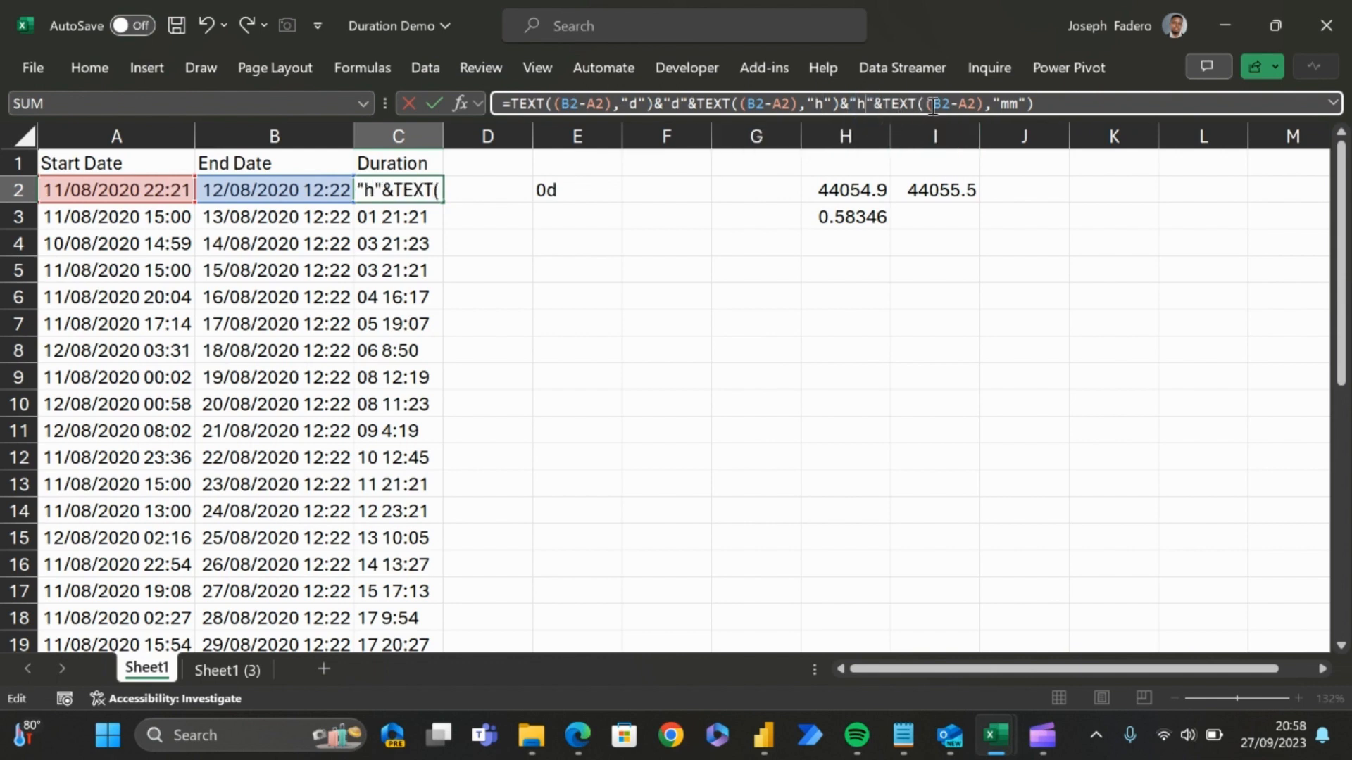
Step: Append &"m" after the final "mm" TEXT expression and enter the formula in C2
left_click(1021, 103)
left_click(1073, 113)
type("&")
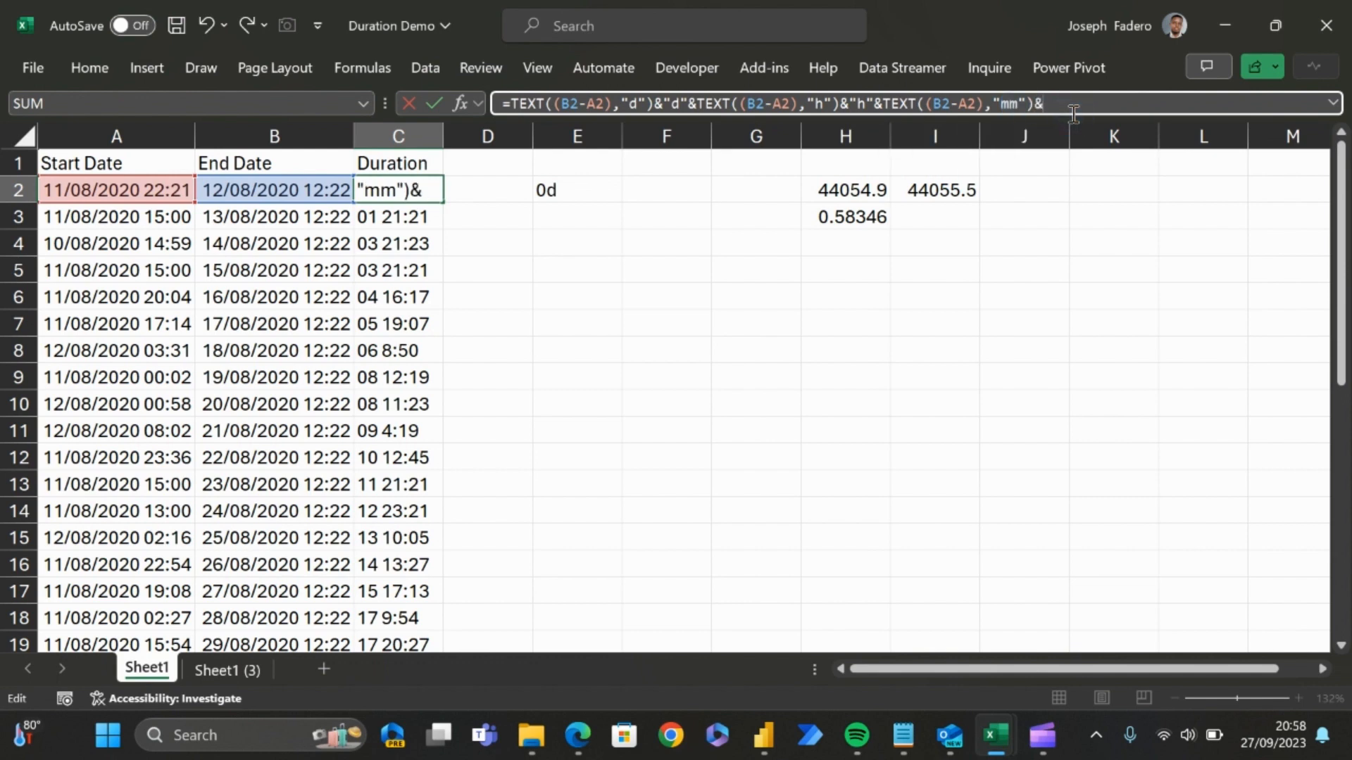
type("\"m\"")
key("Return")
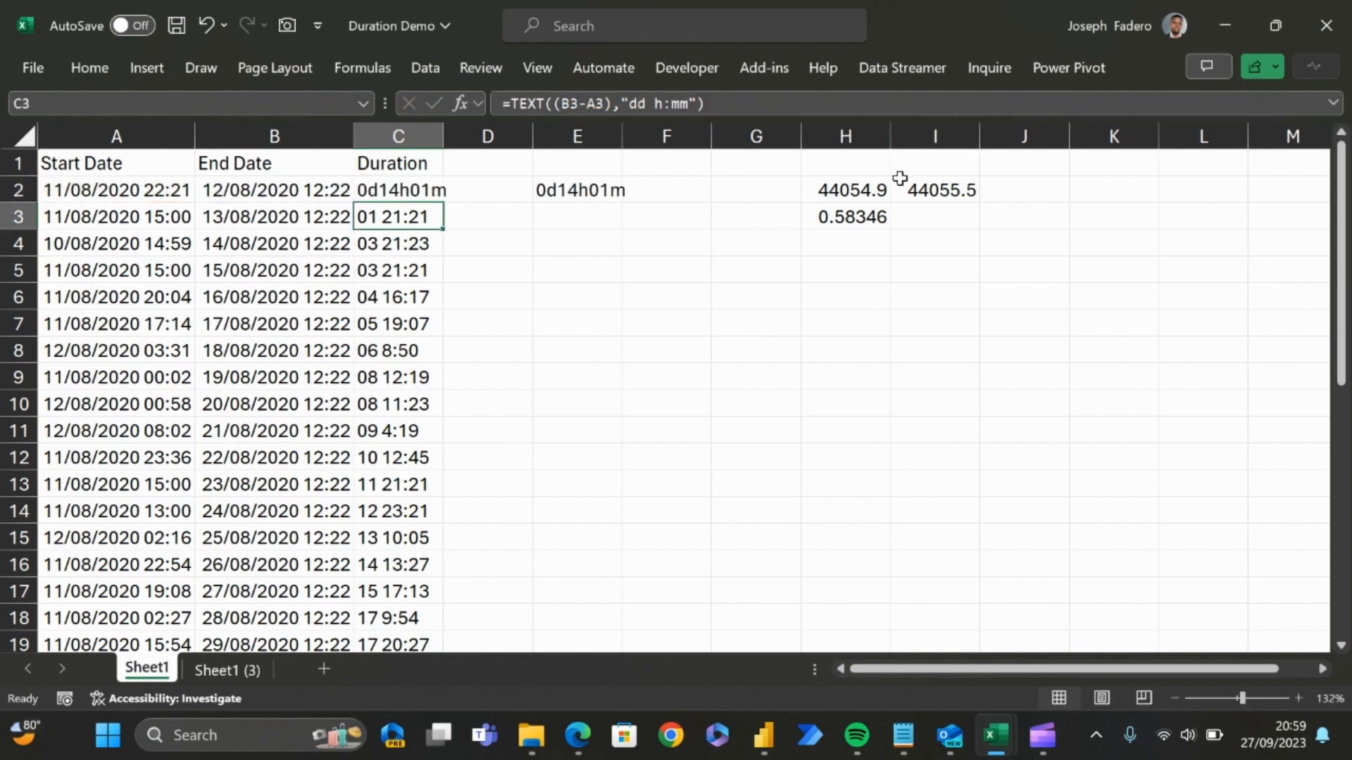
Step: Fill the combined day, hour and minute formula from C2 down the Duration column
key("Up")
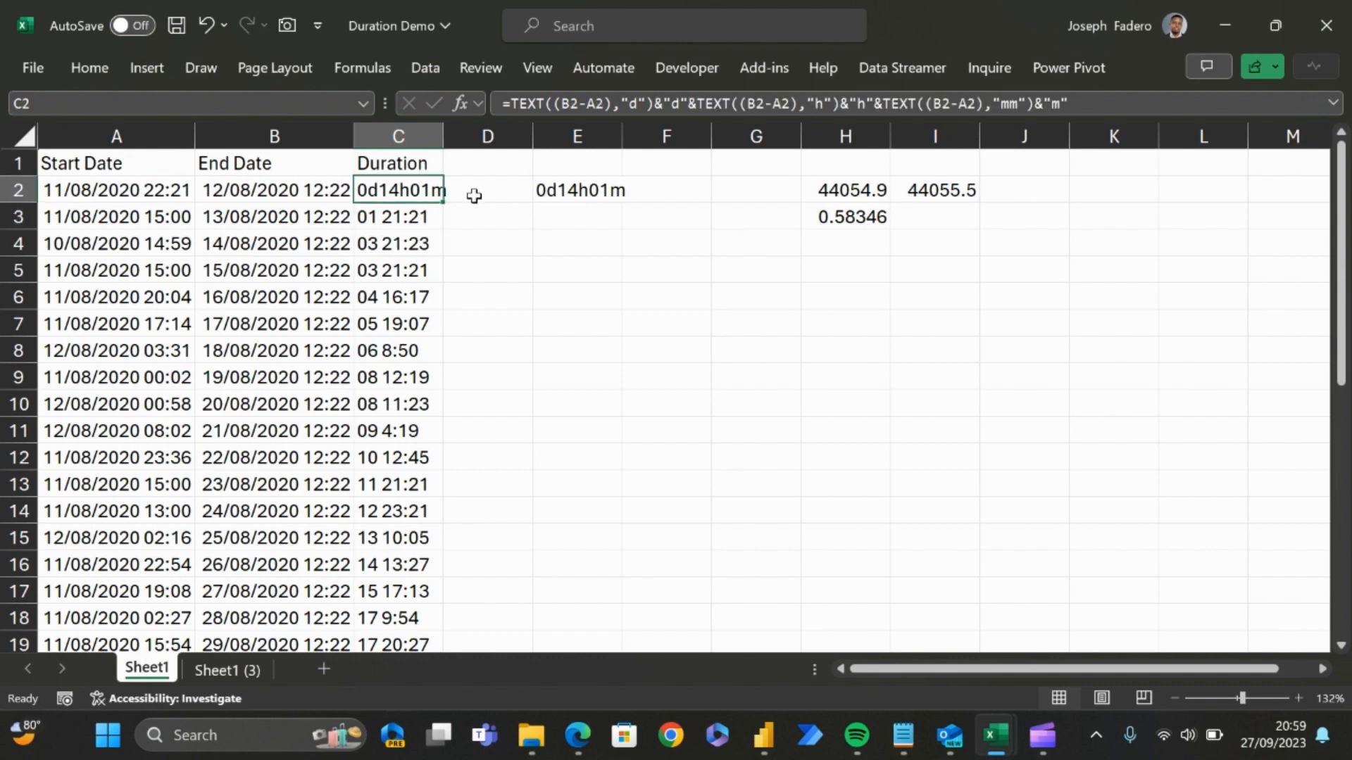
double_click(444, 202)
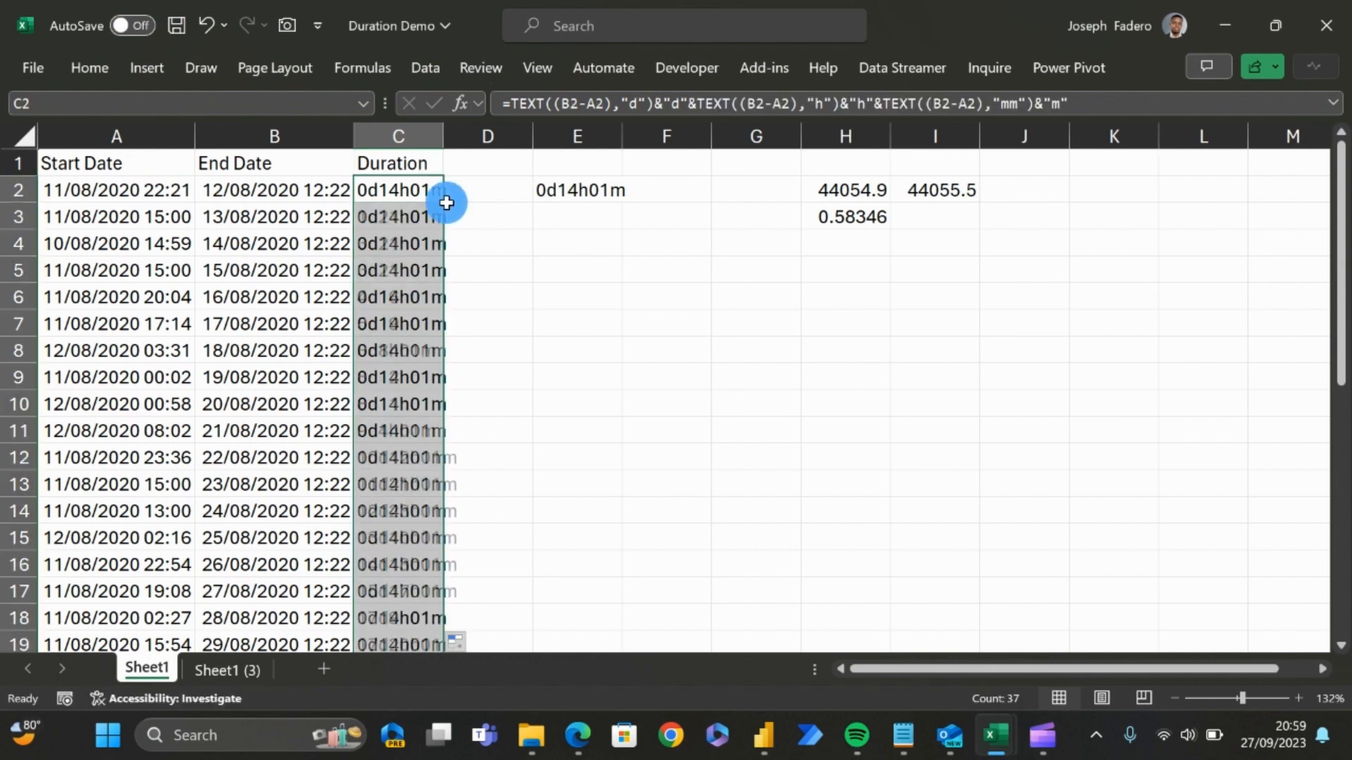
left_click(447, 206)
left_click(396, 217)
left_click(395, 190)
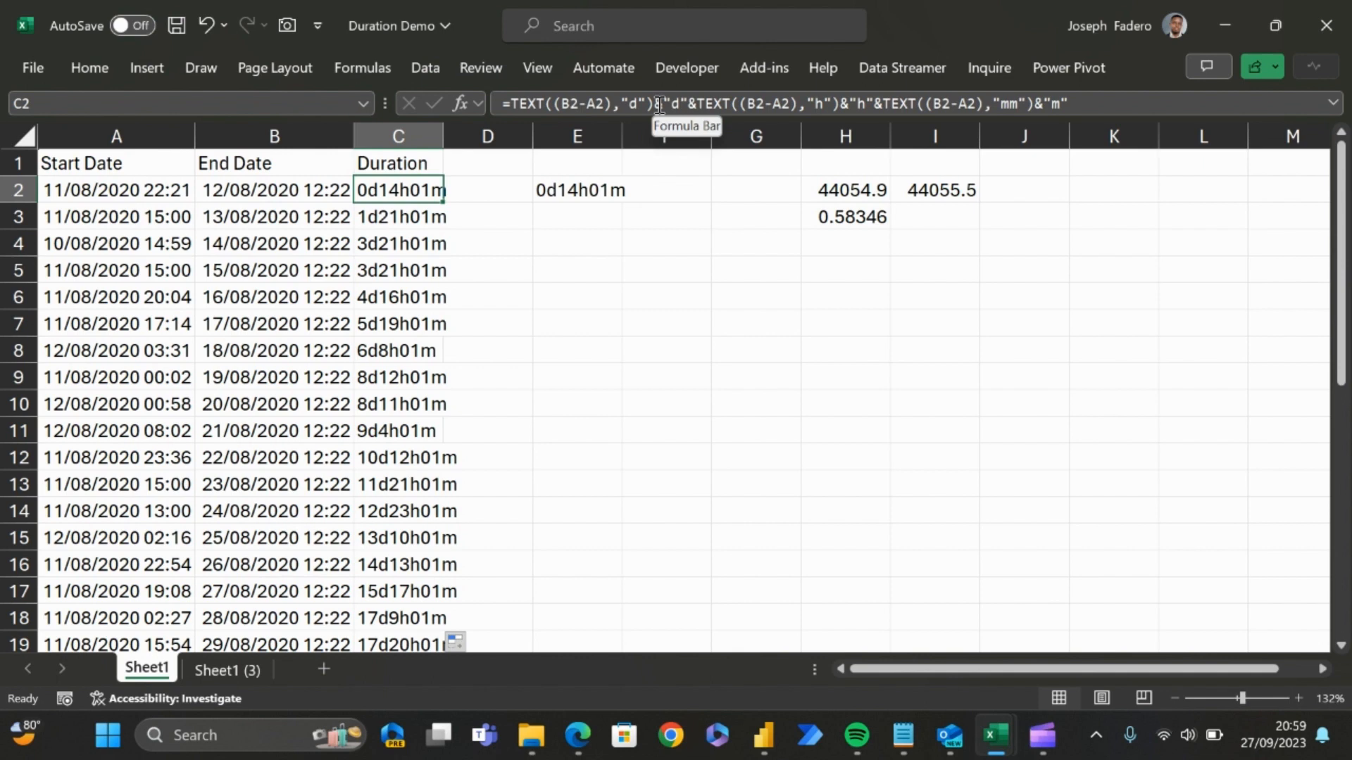
Step: Check the start date in A2 and examine the labelled durations in C2 to C8 against their dates
key("Left")
key("Left")
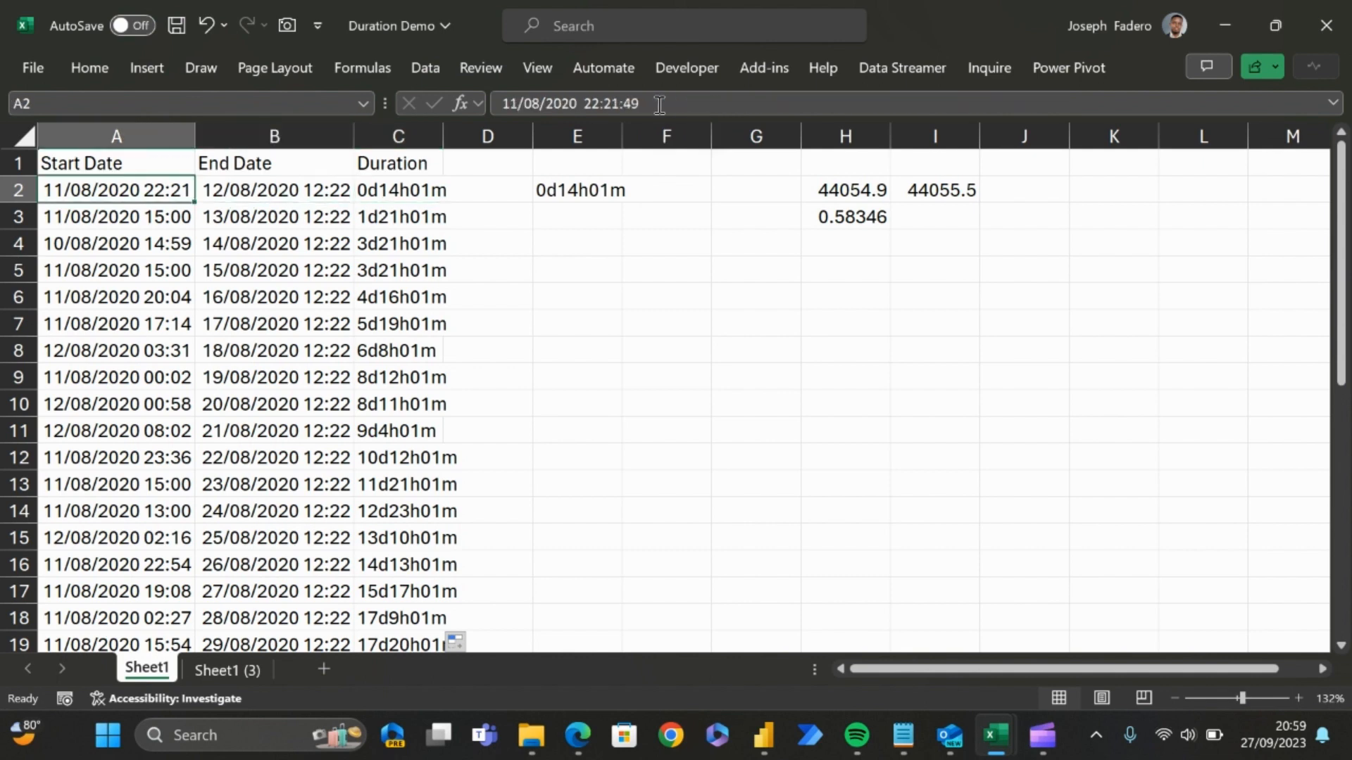
key("Right")
key("Right")
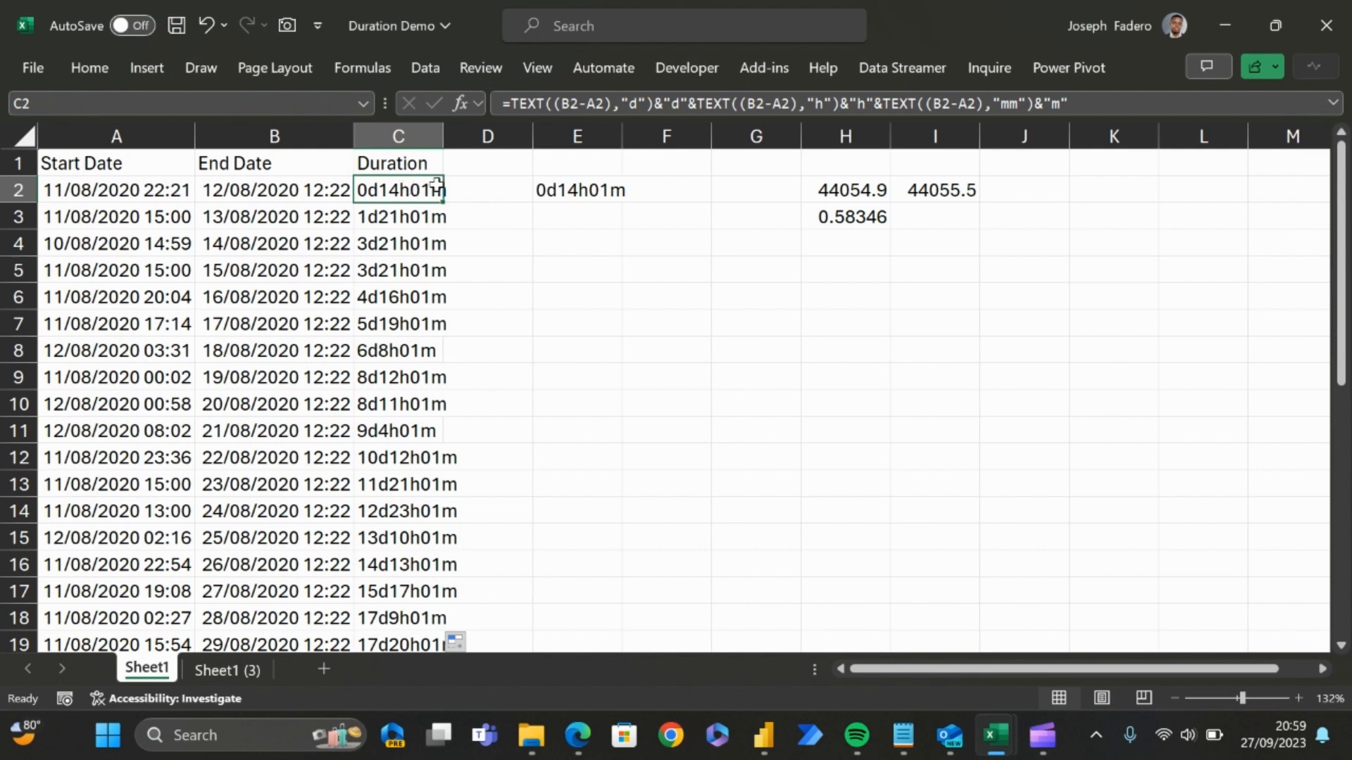
left_click(390, 214)
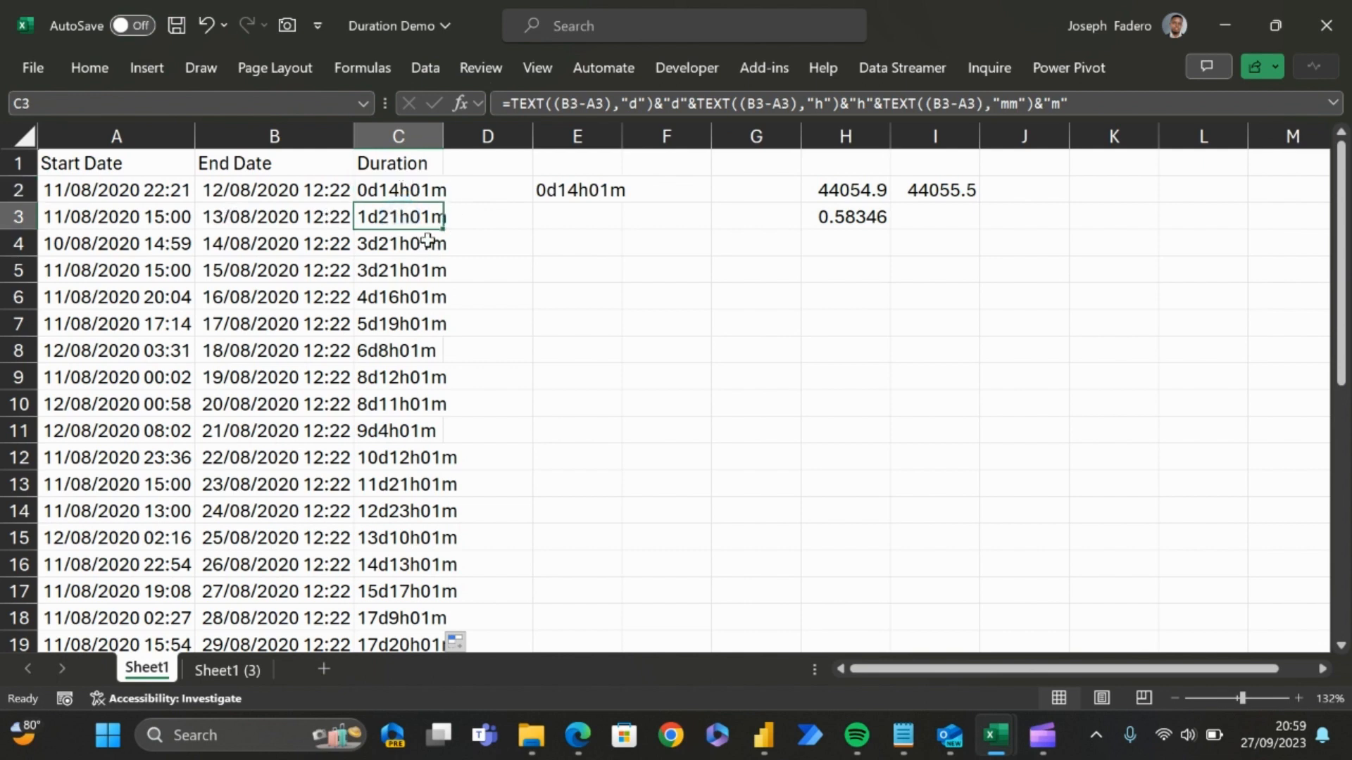
left_click(432, 244)
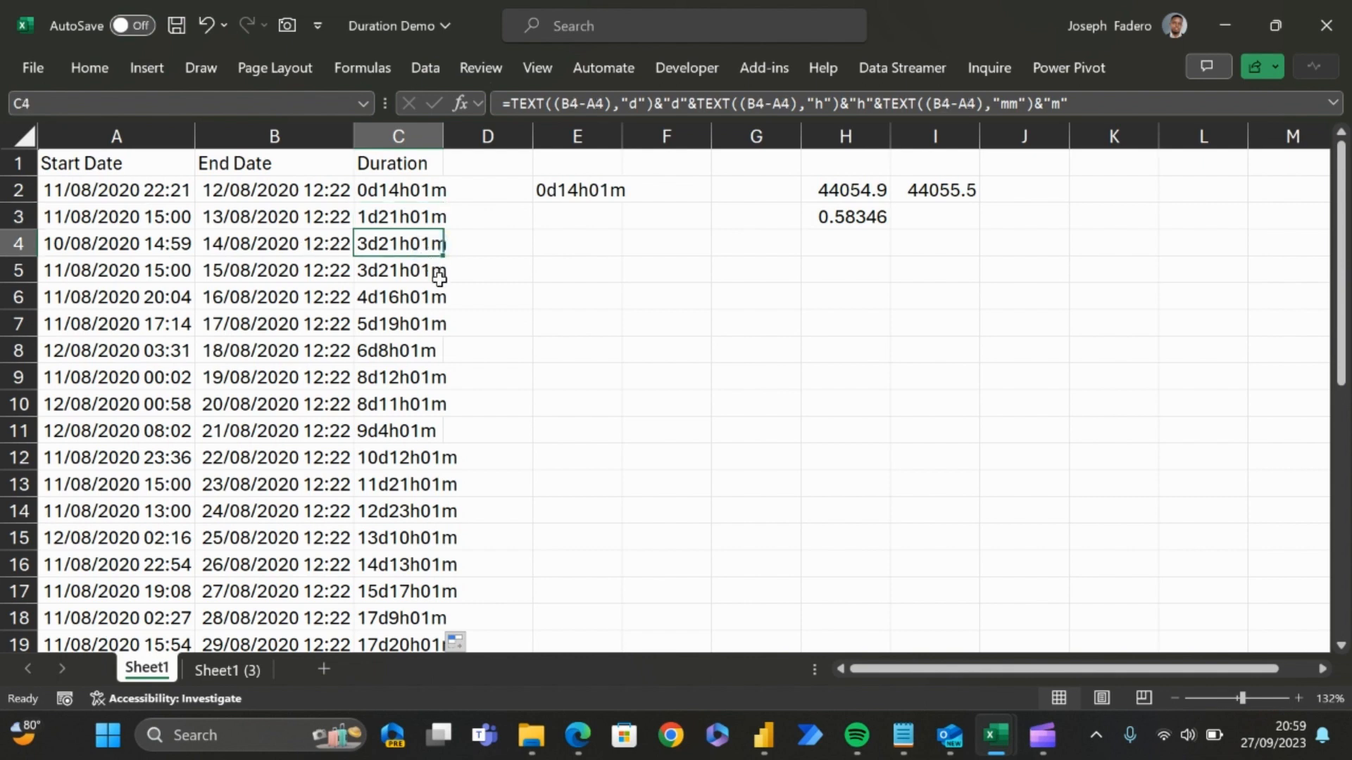
left_click(421, 296)
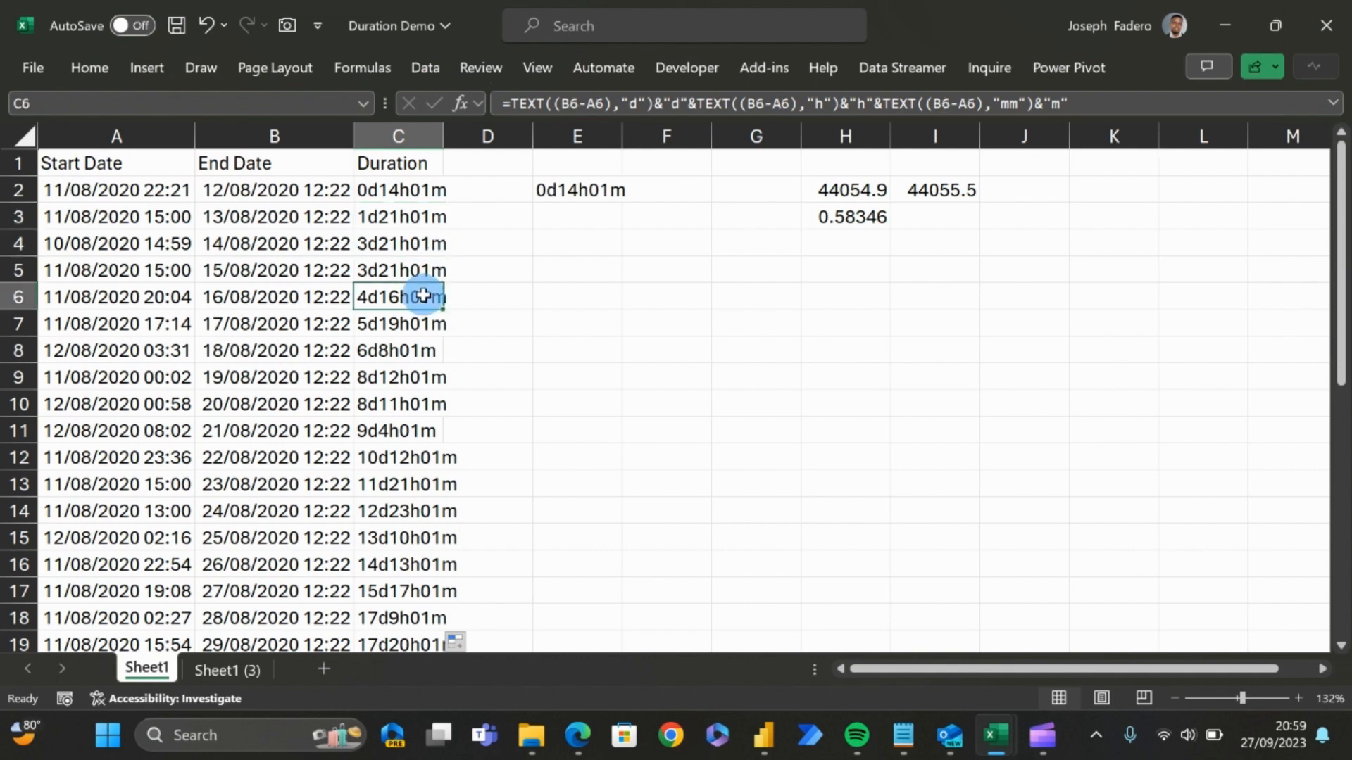
left_click(421, 345)
key("Up")
key("Up")
key("Up")
key("Up")
key("Up")
key("Up")
key("Up")
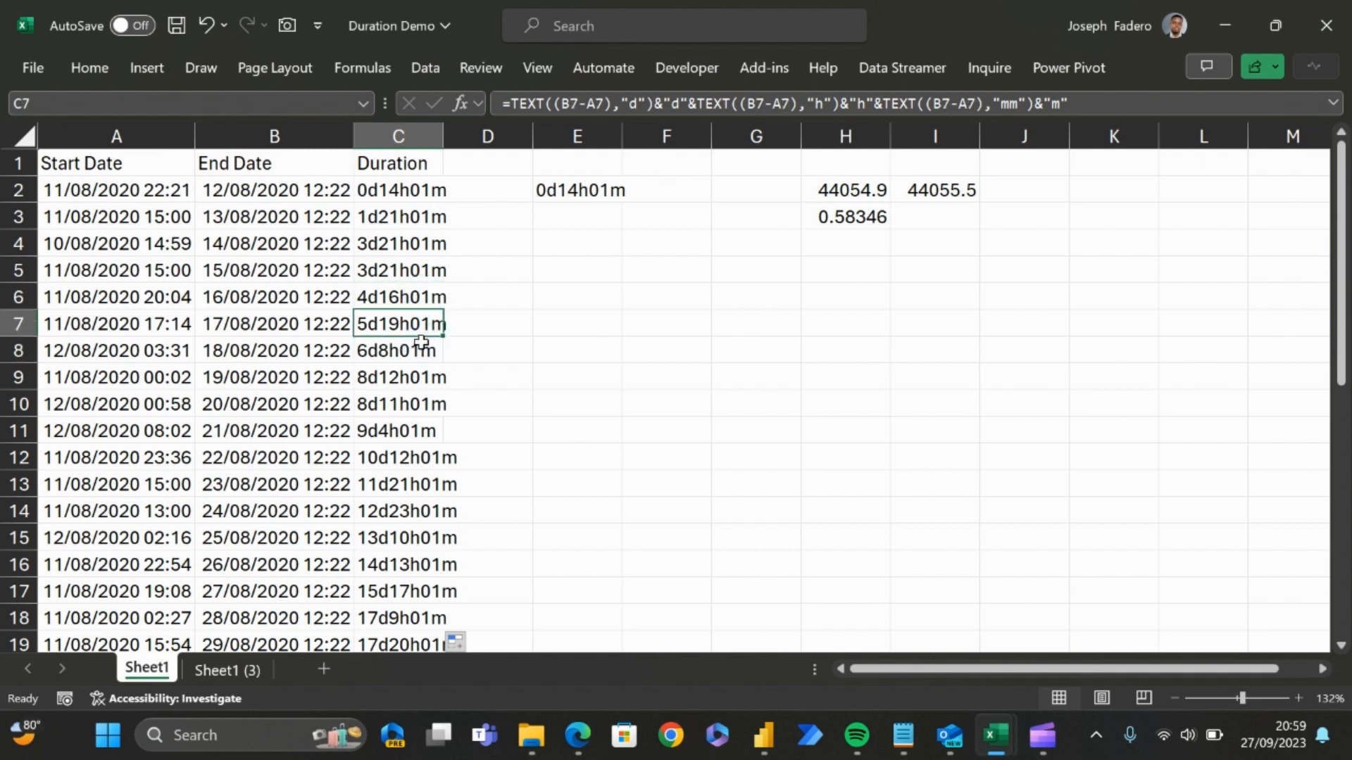
Step: Copy the end date in B2 and switch to the Copilot chat
key("Down")
key("Left")
key("Left")
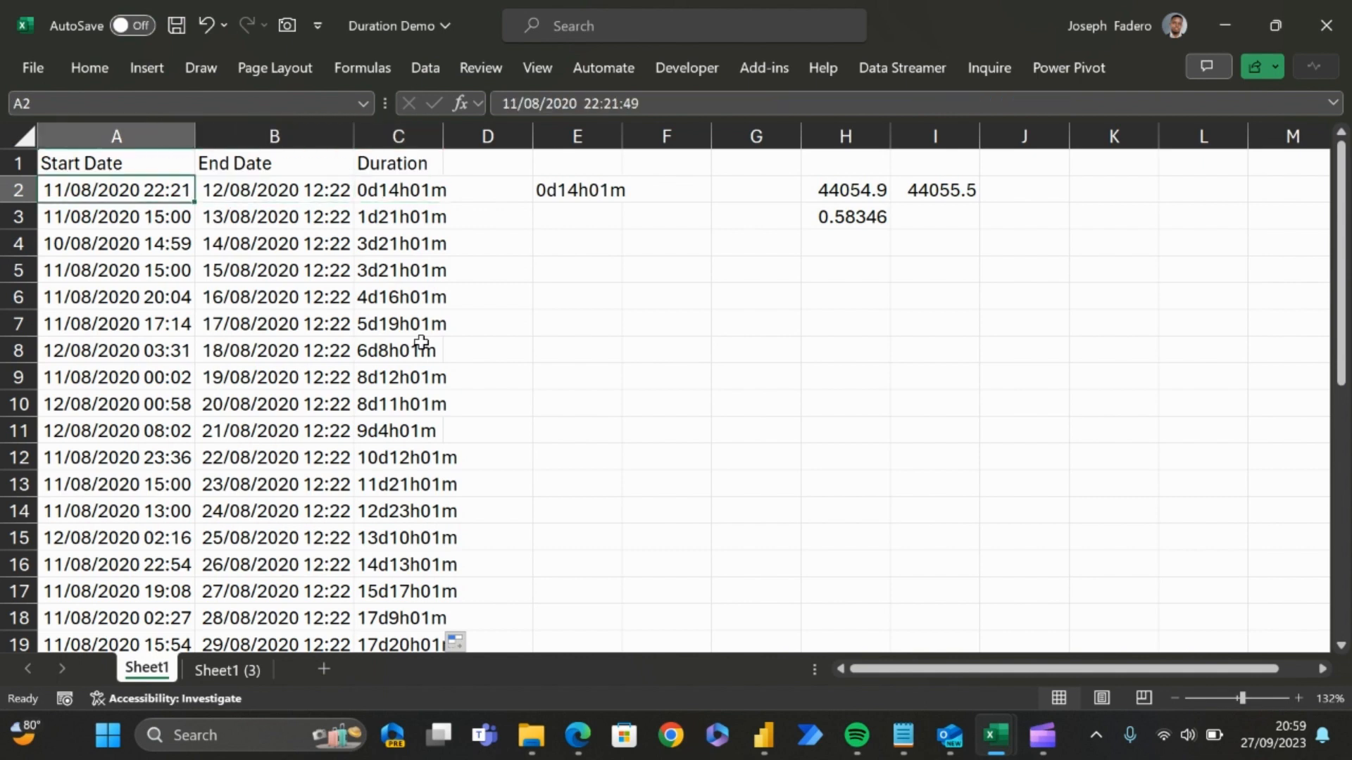
key("shift+Right")
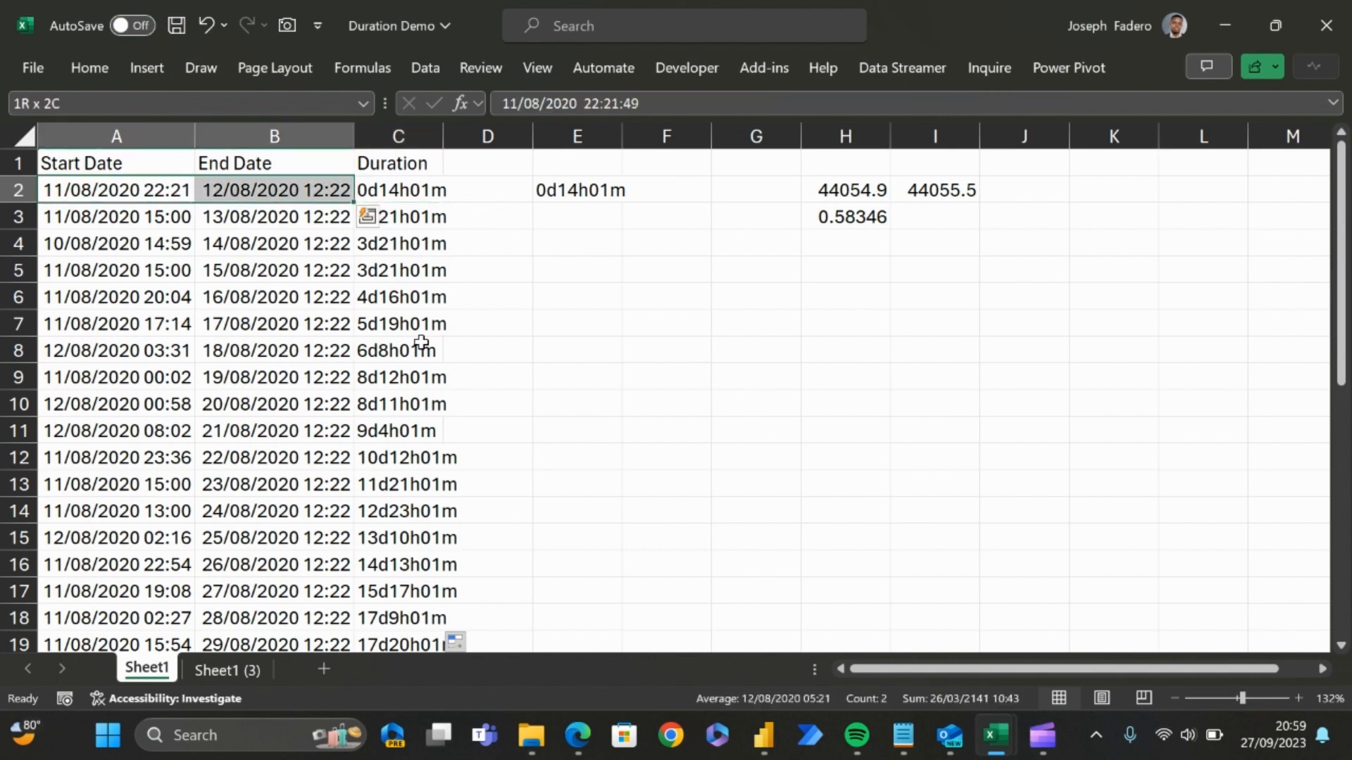
key("shift+Left")
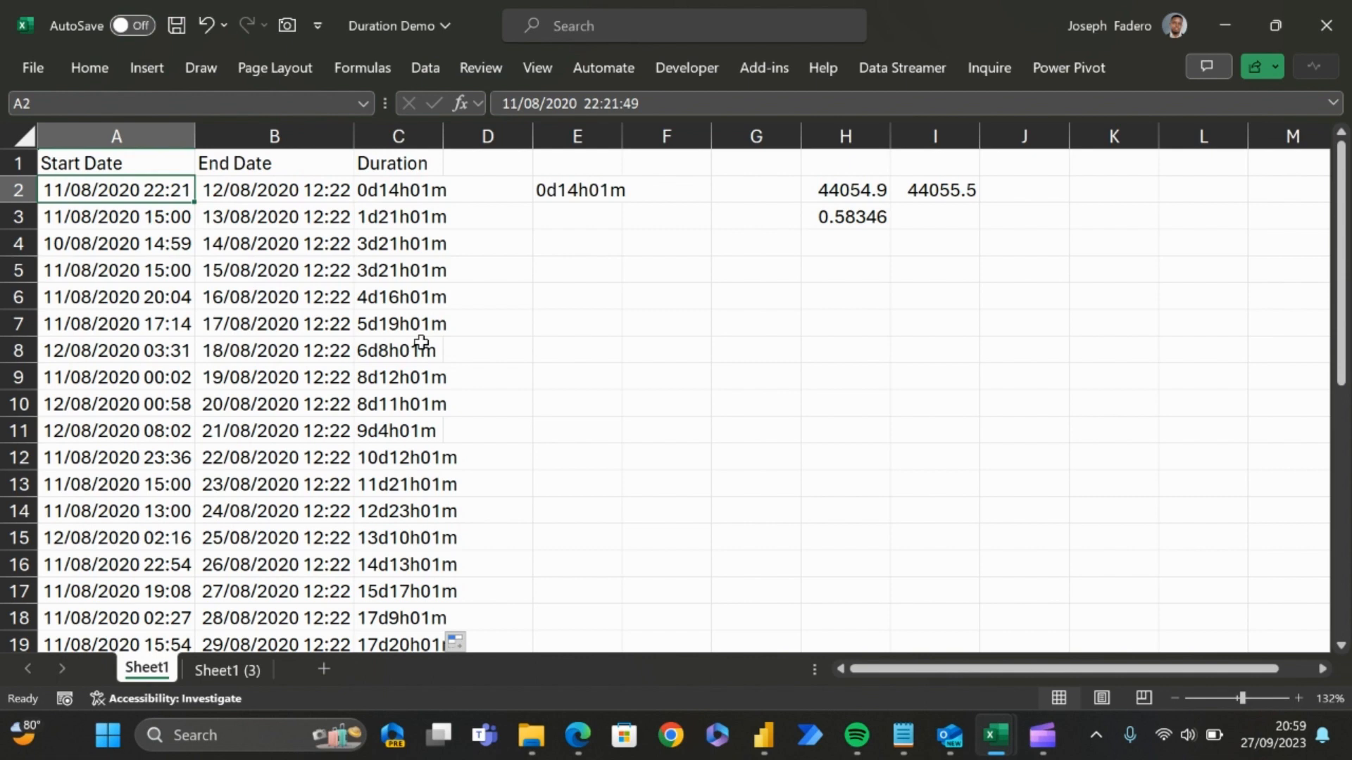
key("Right")
key("ctrl+c")
key("Right")
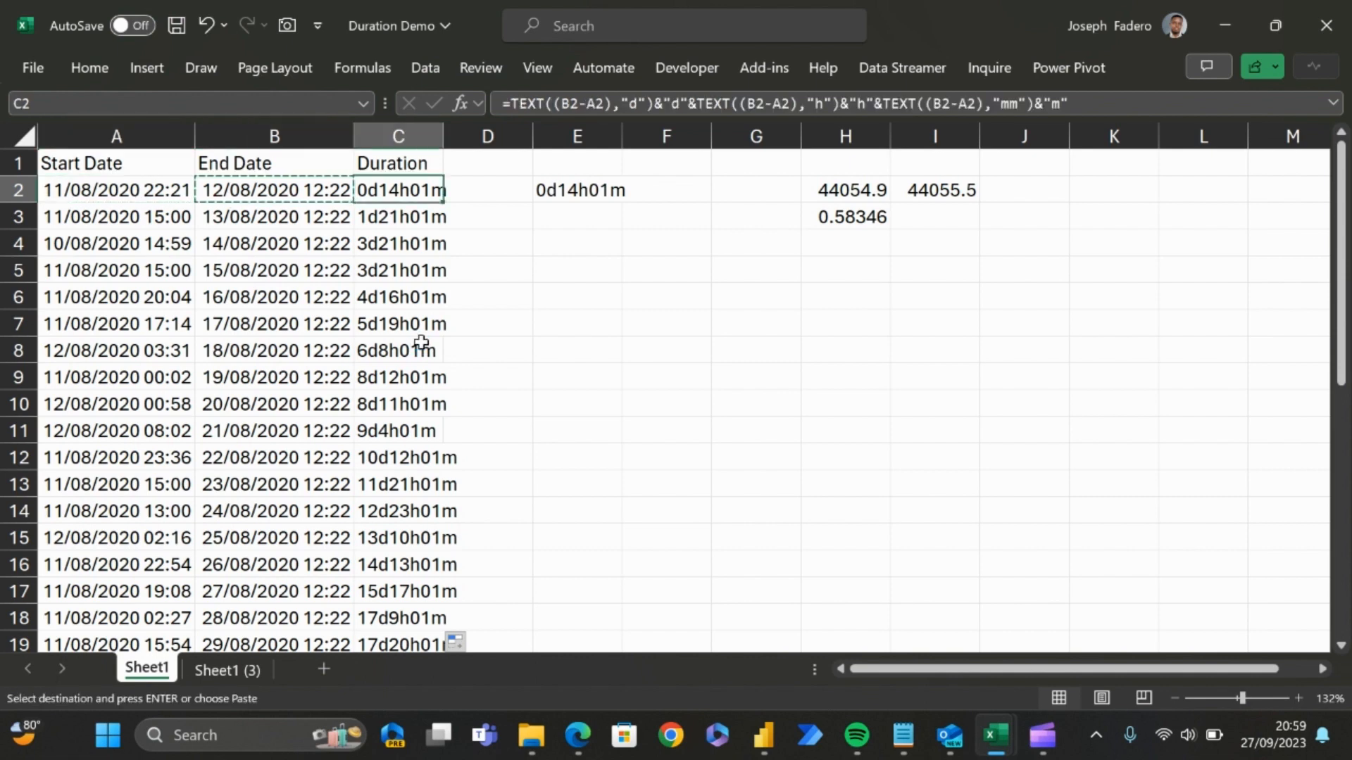
key("Left")
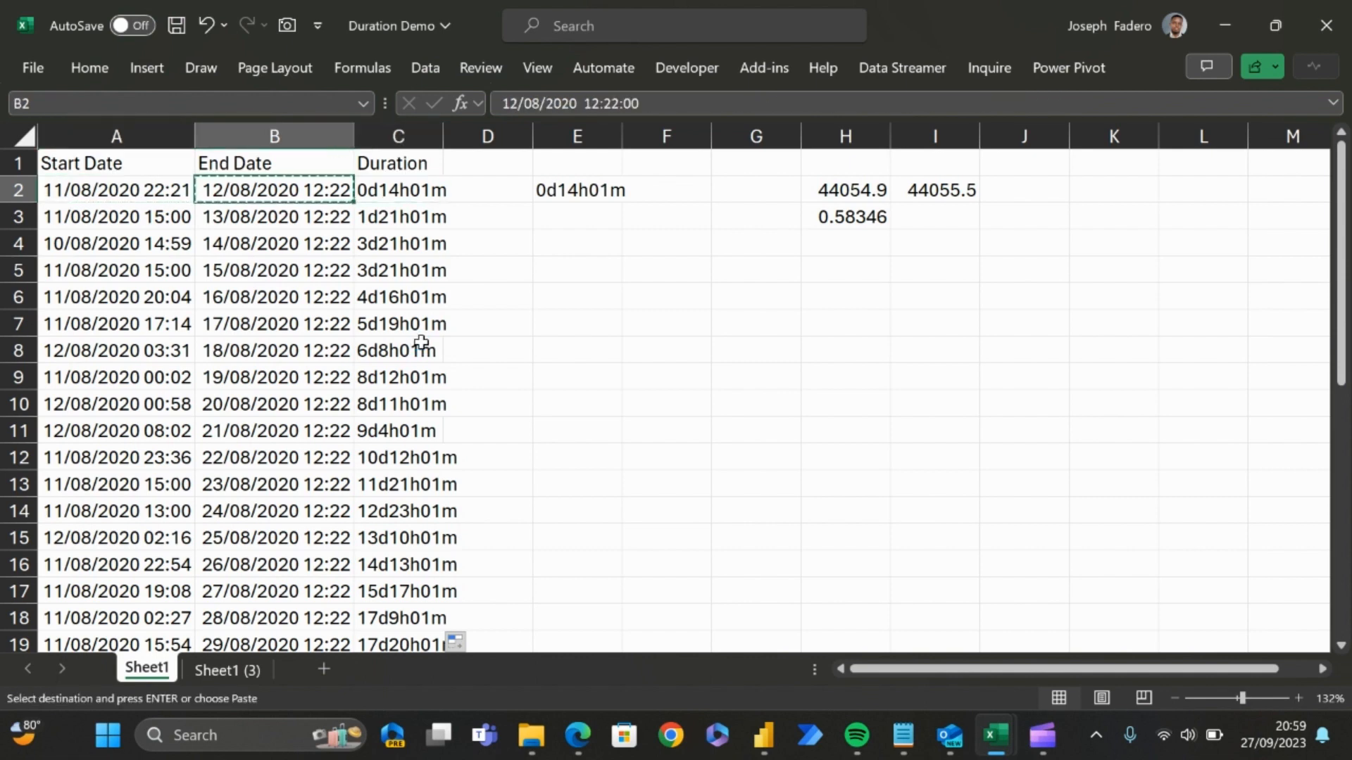
left_click(392, 737)
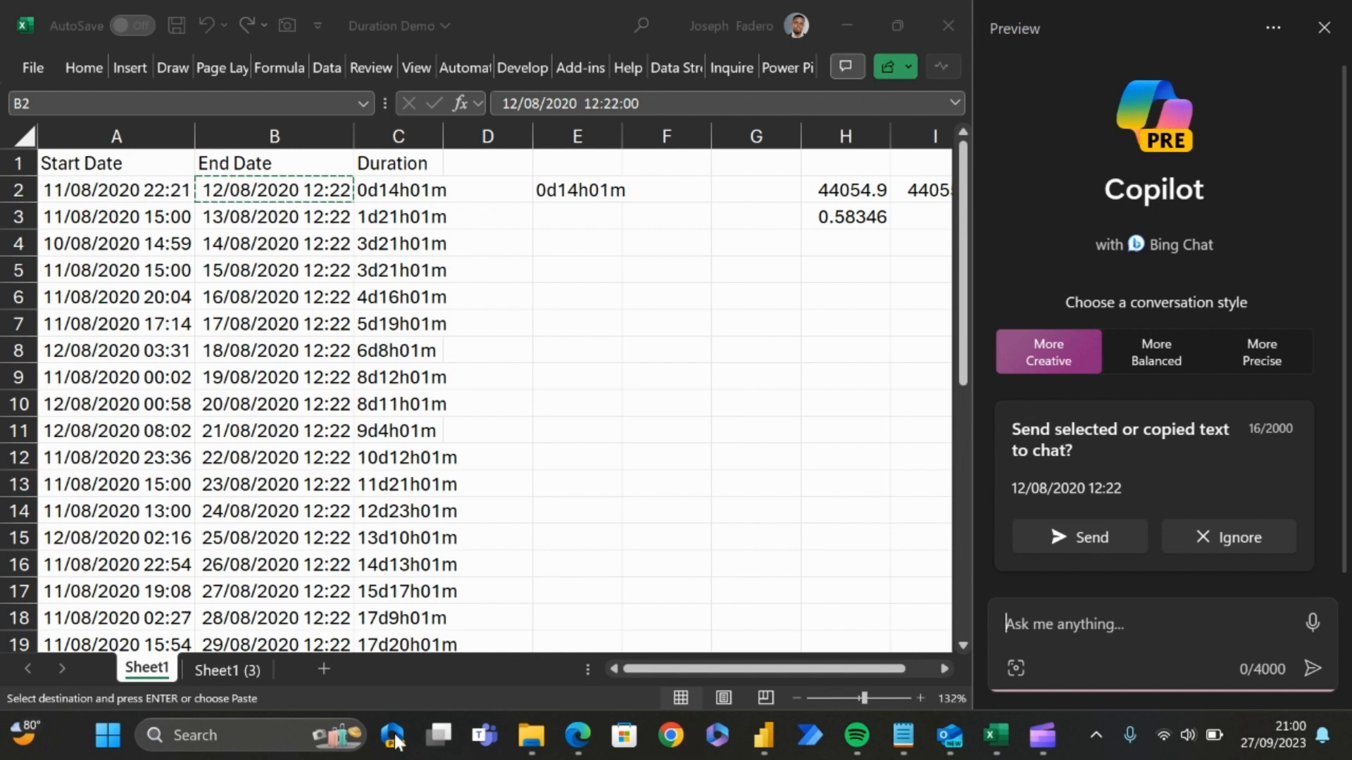
Step: Begin a Copilot prompt reading "Hi Bing, Kindly tell me the duration between end date"
type("Hi ")
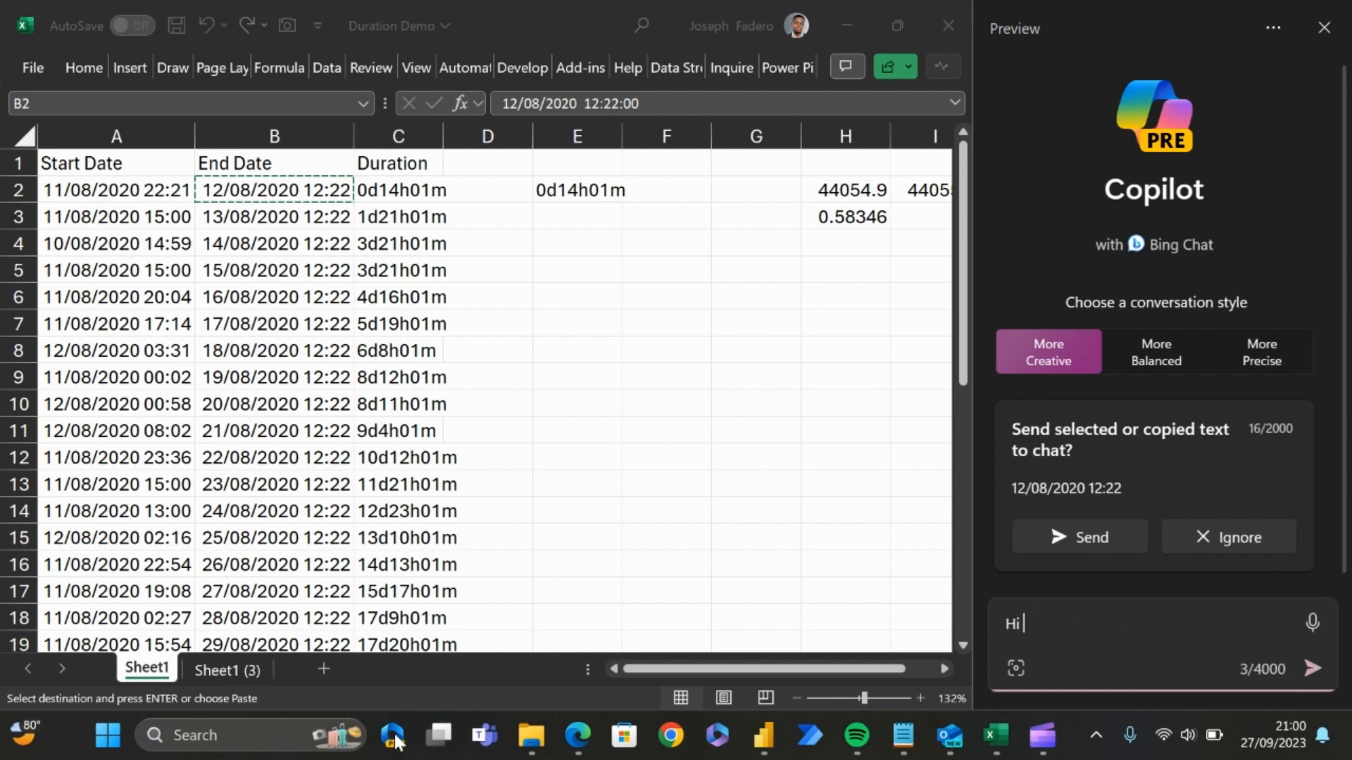
type("Bing")
key("BackSpace")
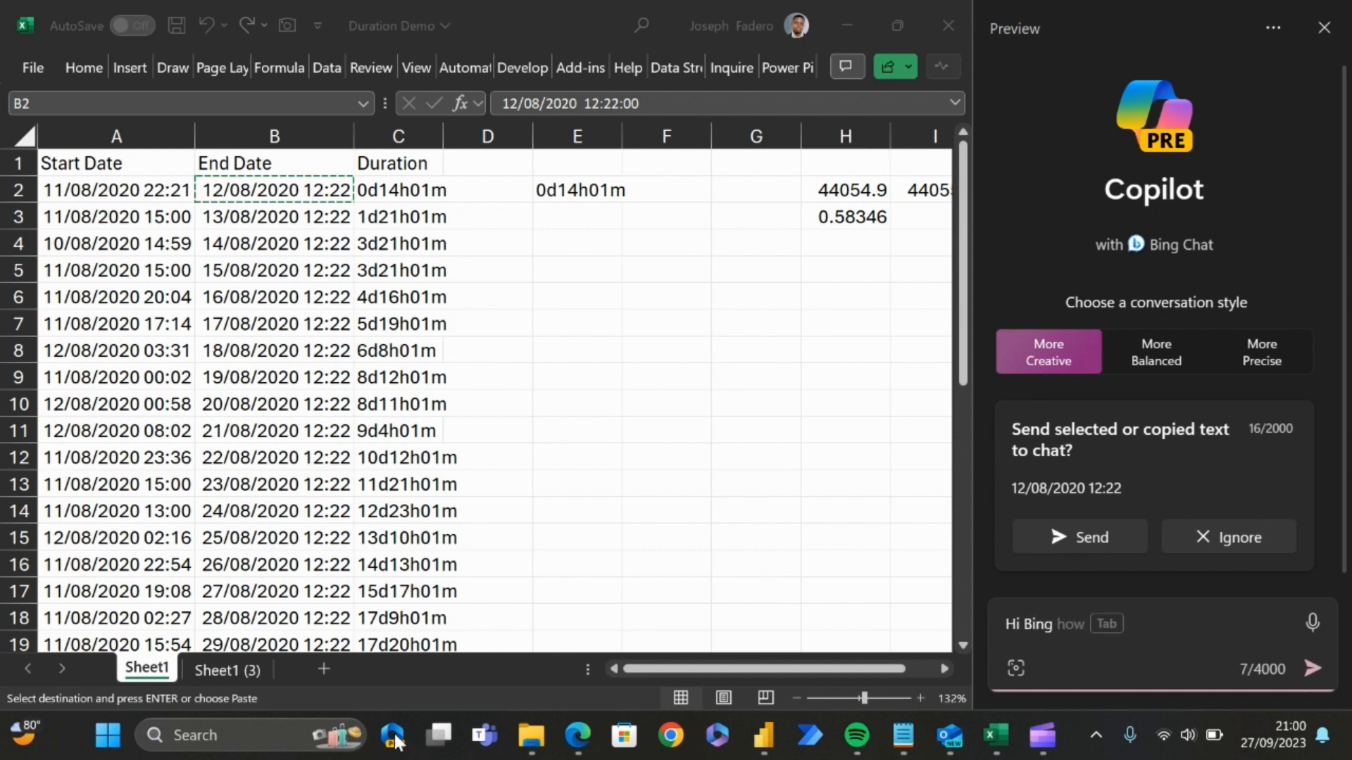
type(", C")
key("BackSpace")
type("Kindly tell me the ")
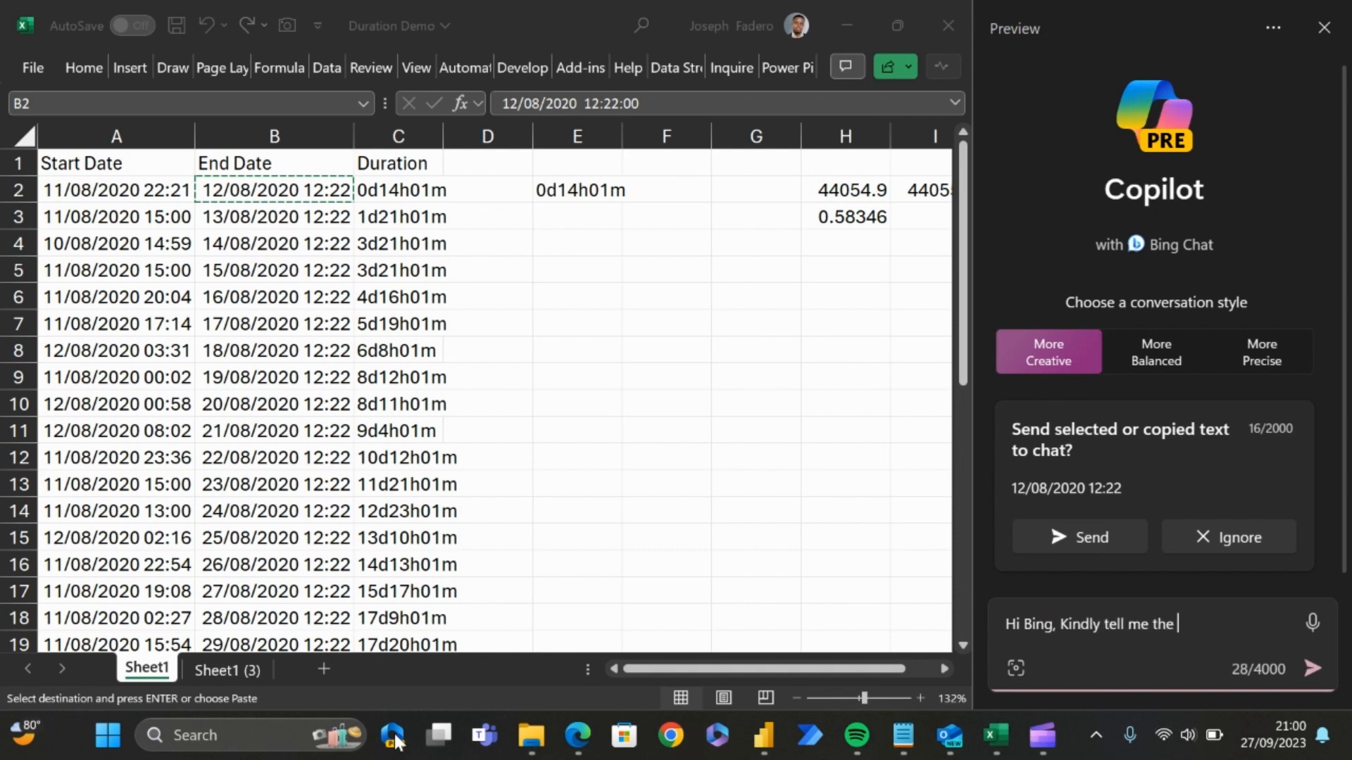
type("duration between ")
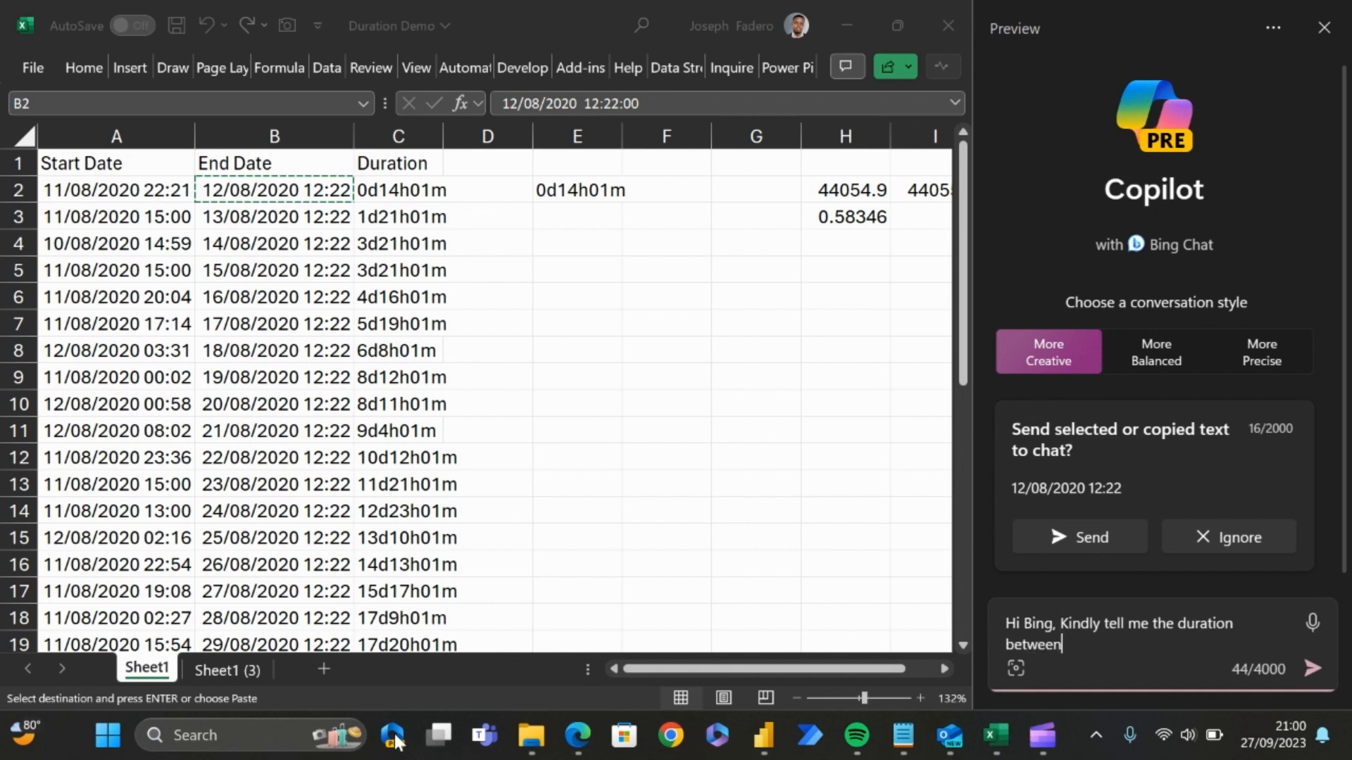
type("end date")
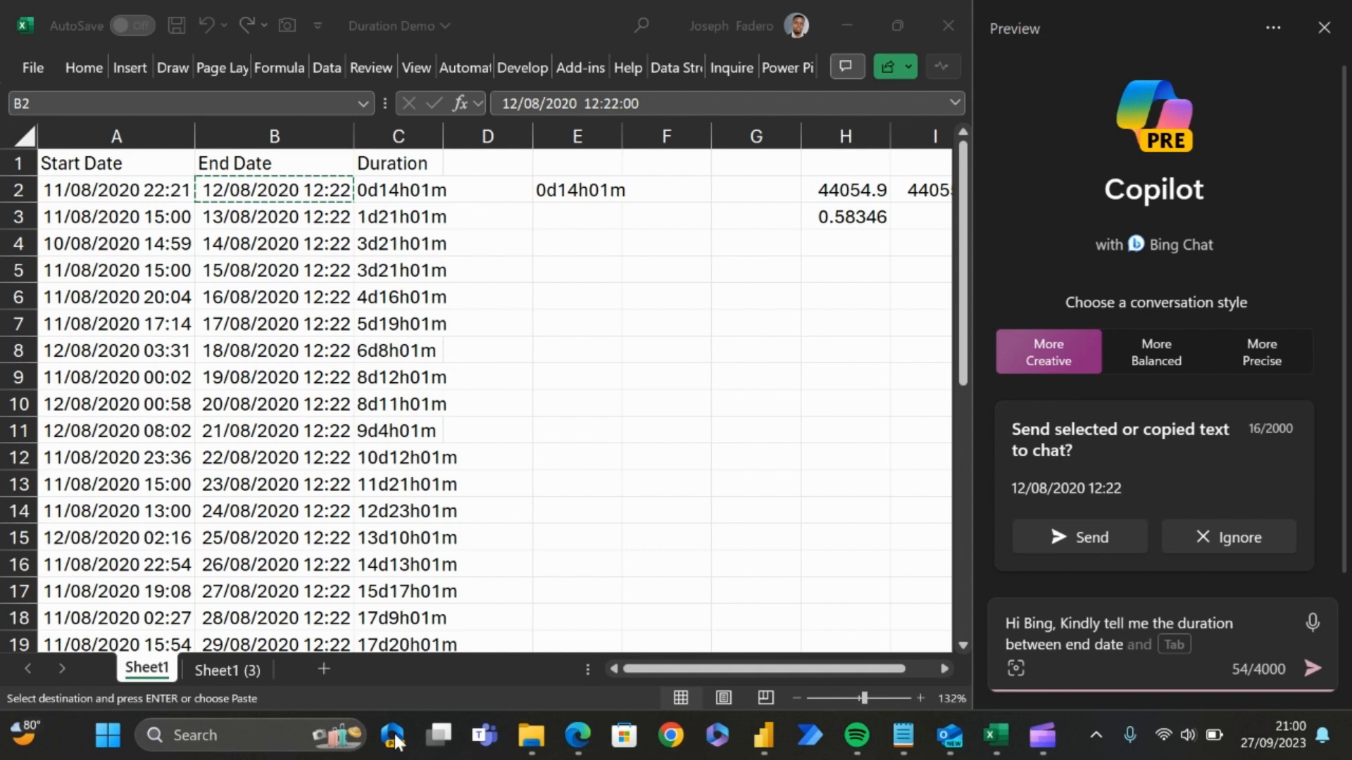
Step: Add the end date 12/08/2020 12:22 from B2 to the Copilot prompt
left_click(338, 192)
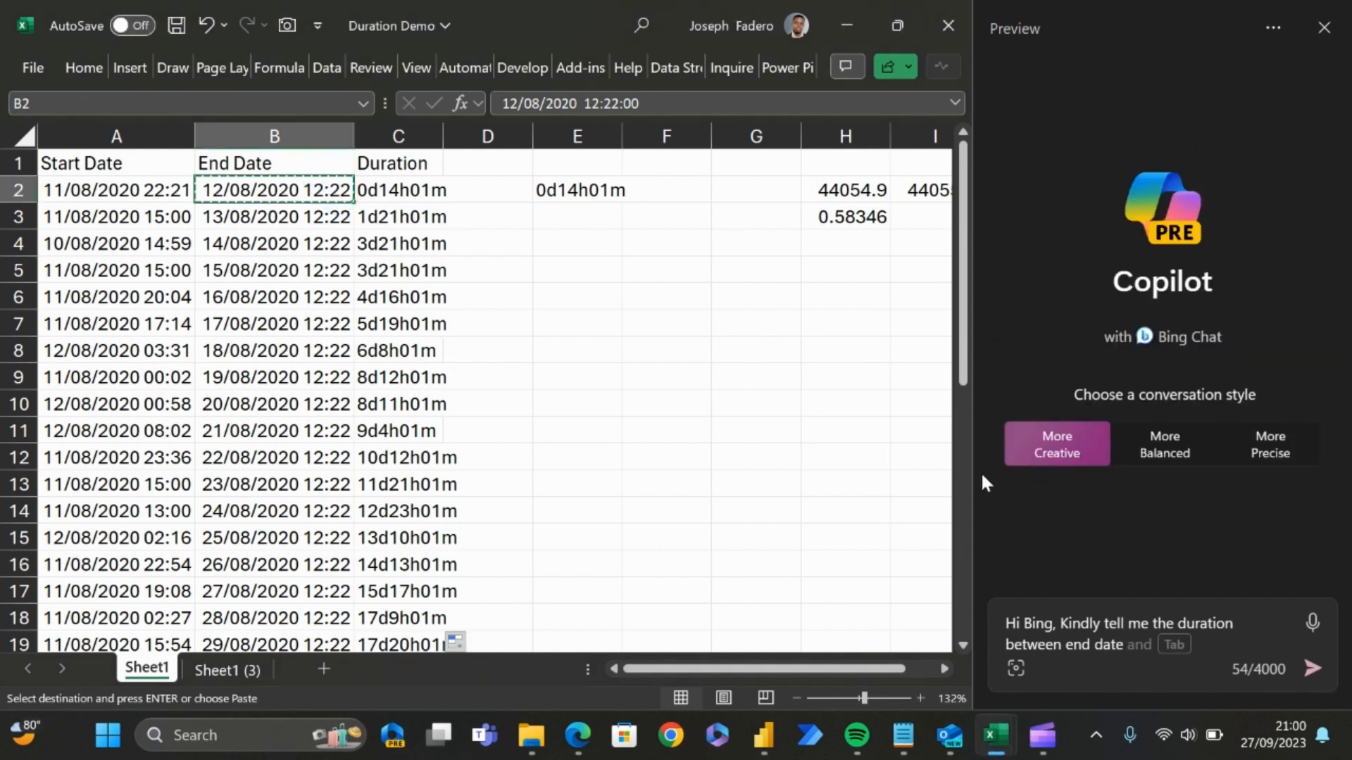
left_click(1142, 643)
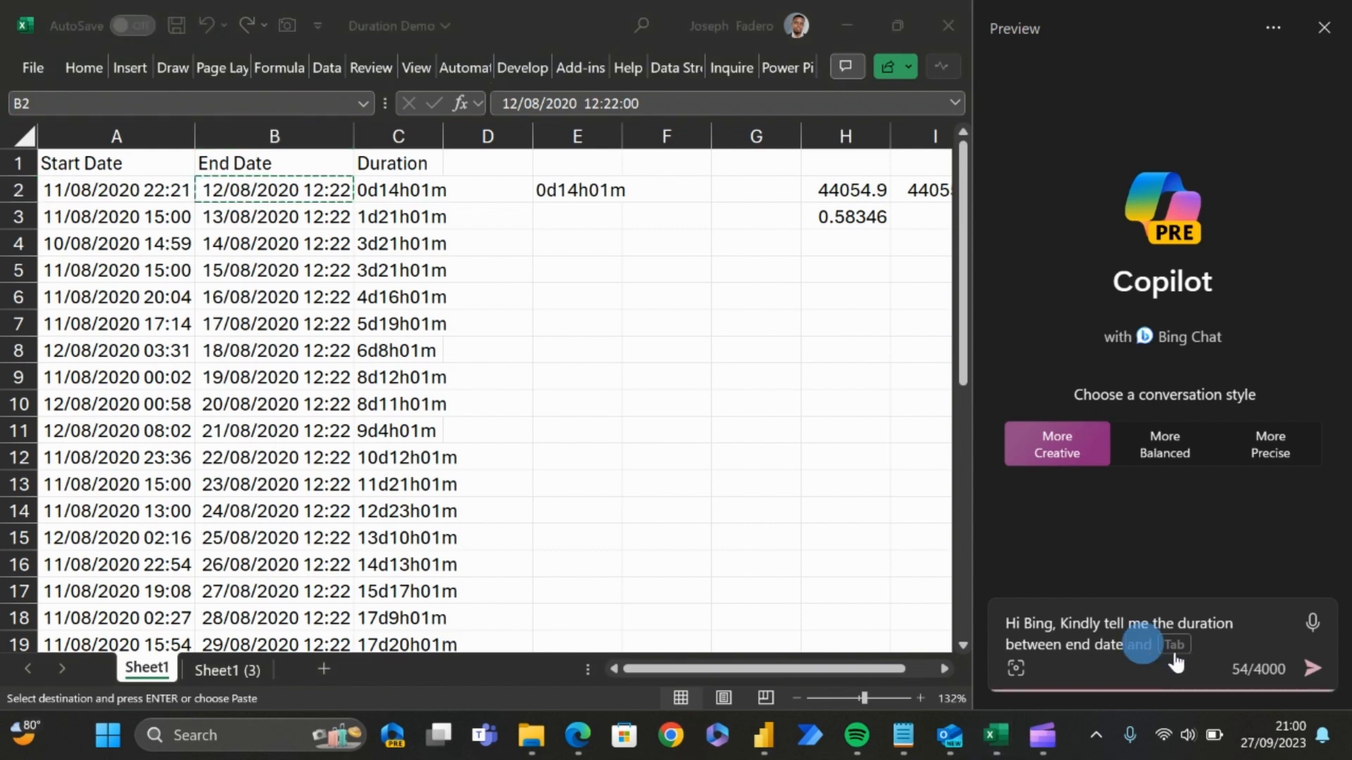
key("ctrl+v")
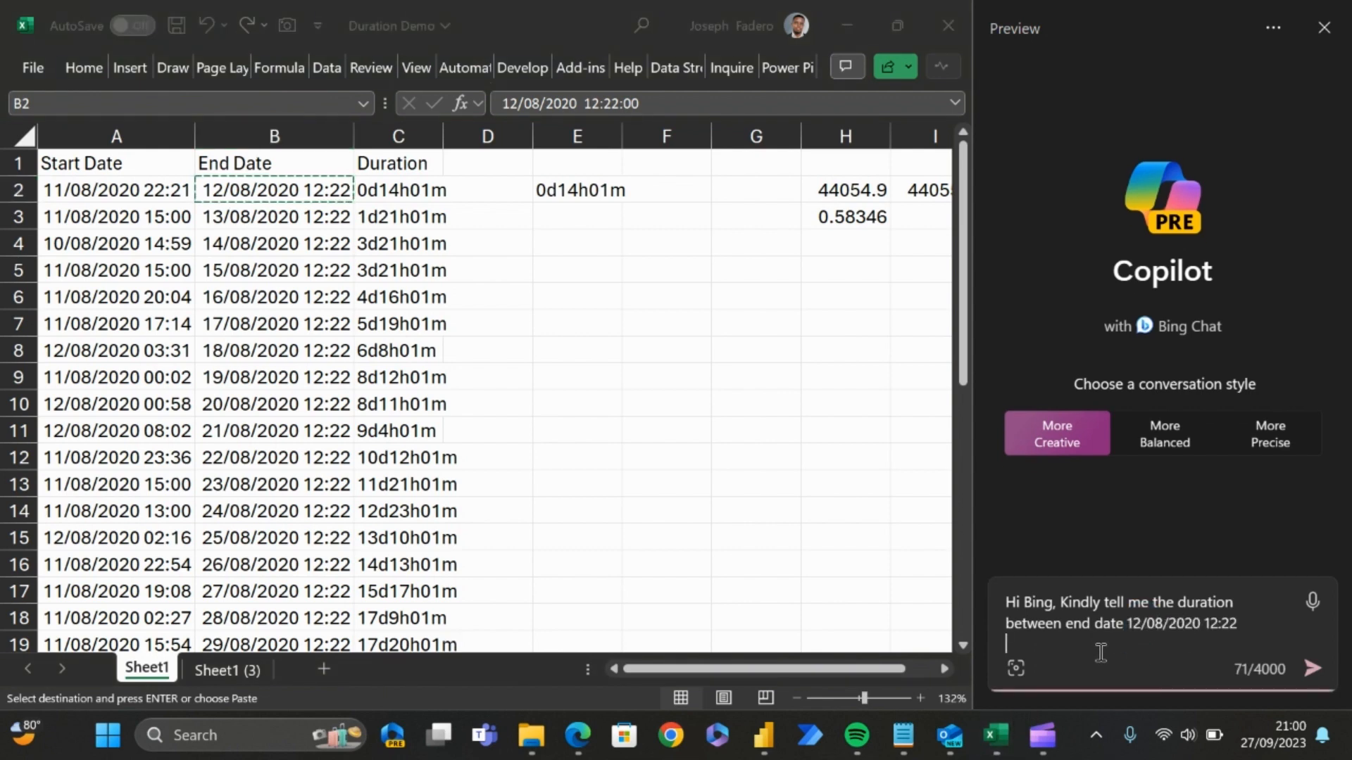
Step: Complete the prompt with "and start date" followed by 11/08/2020 22:21 copied from A2, and send it to Copilot
type("and start d")
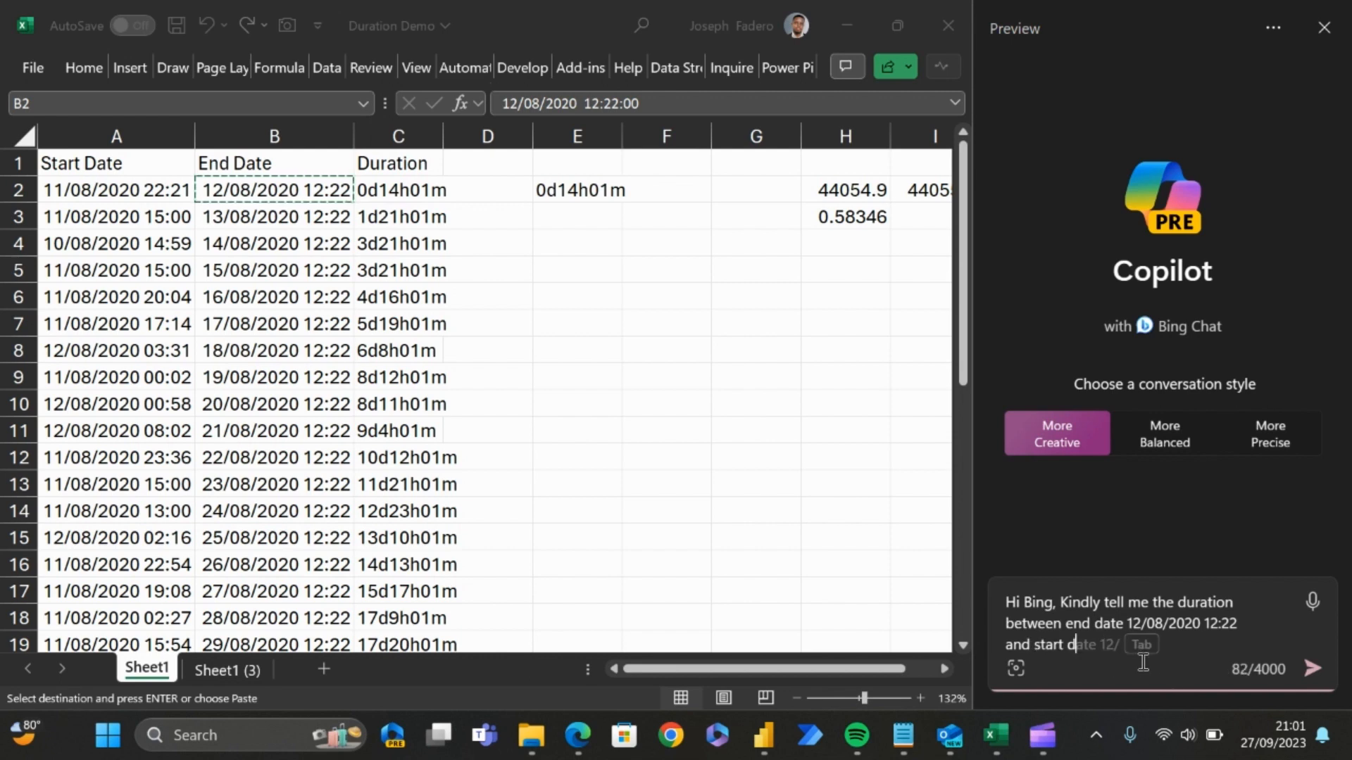
type("ate")
left_click(179, 189)
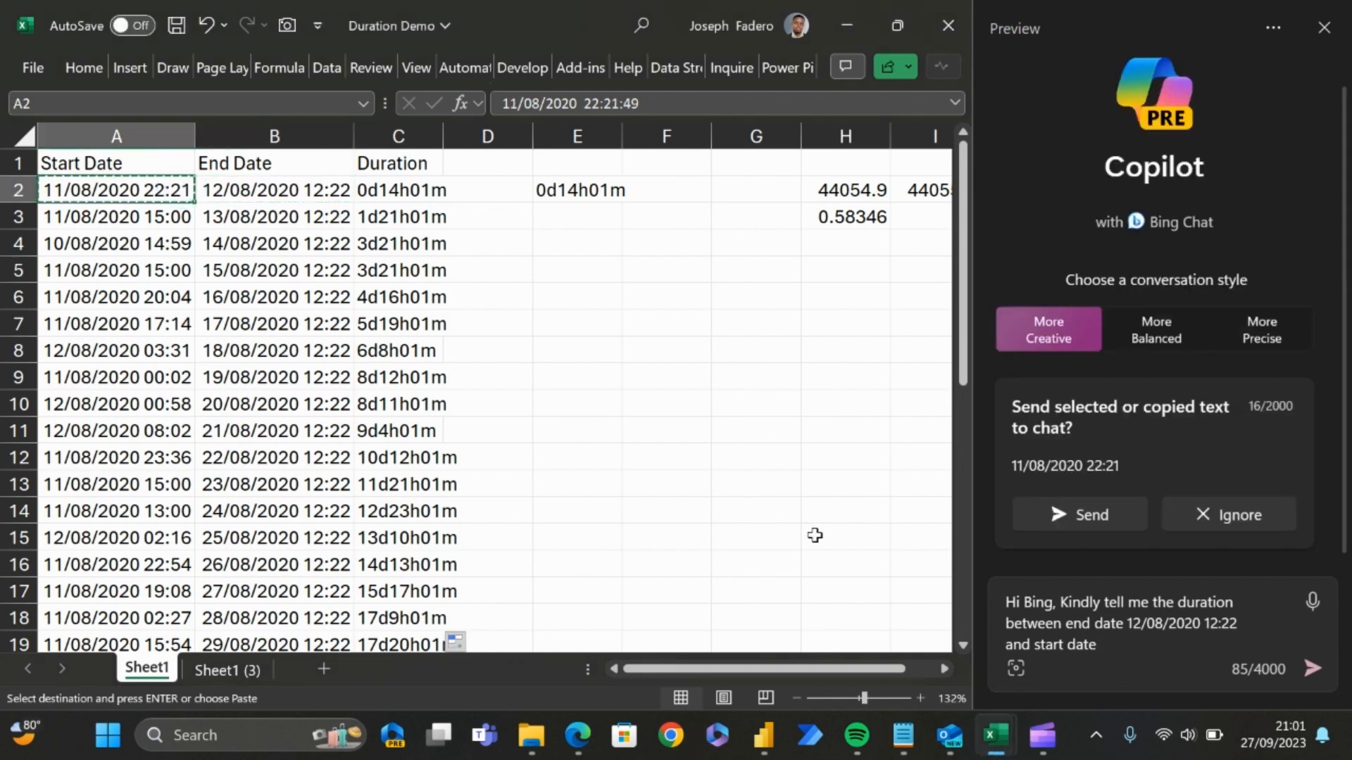
left_click(1129, 649)
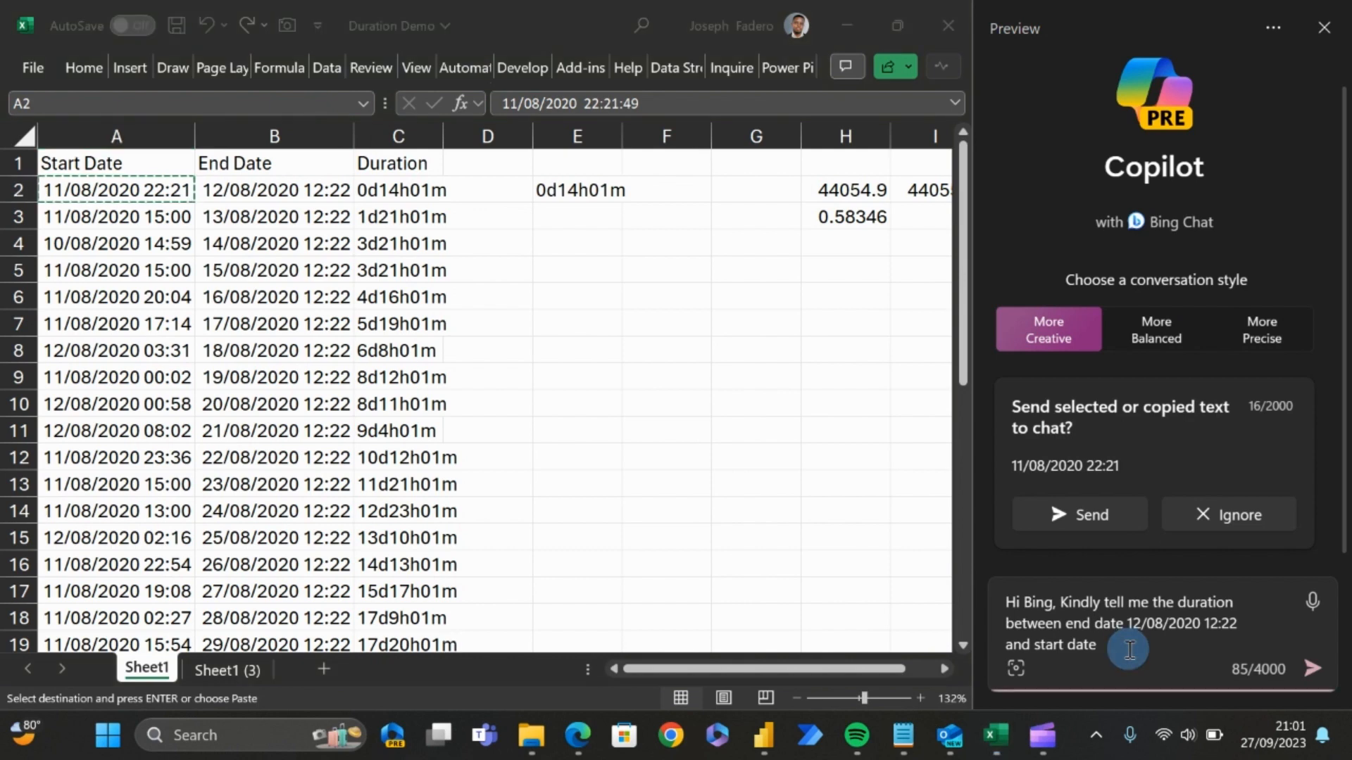
key("ctrl+v")
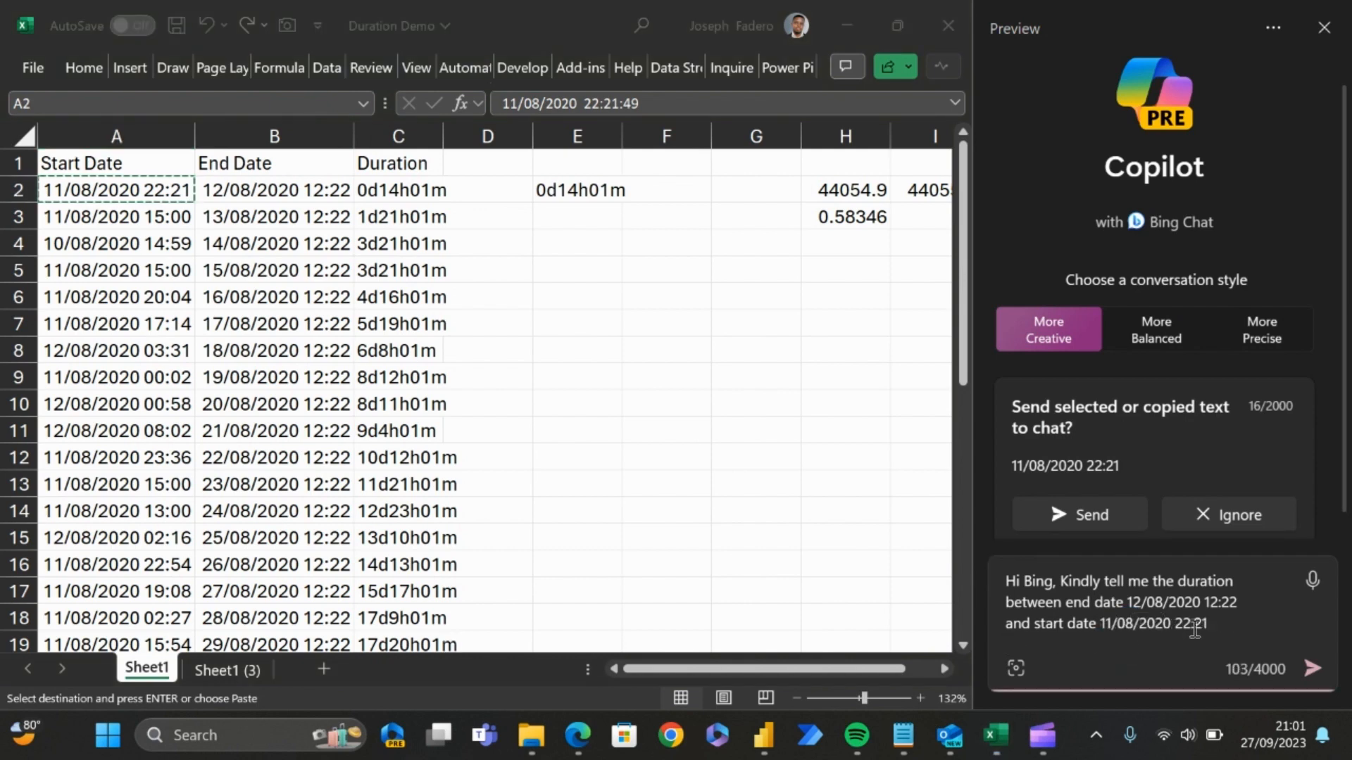
left_click(1316, 673)
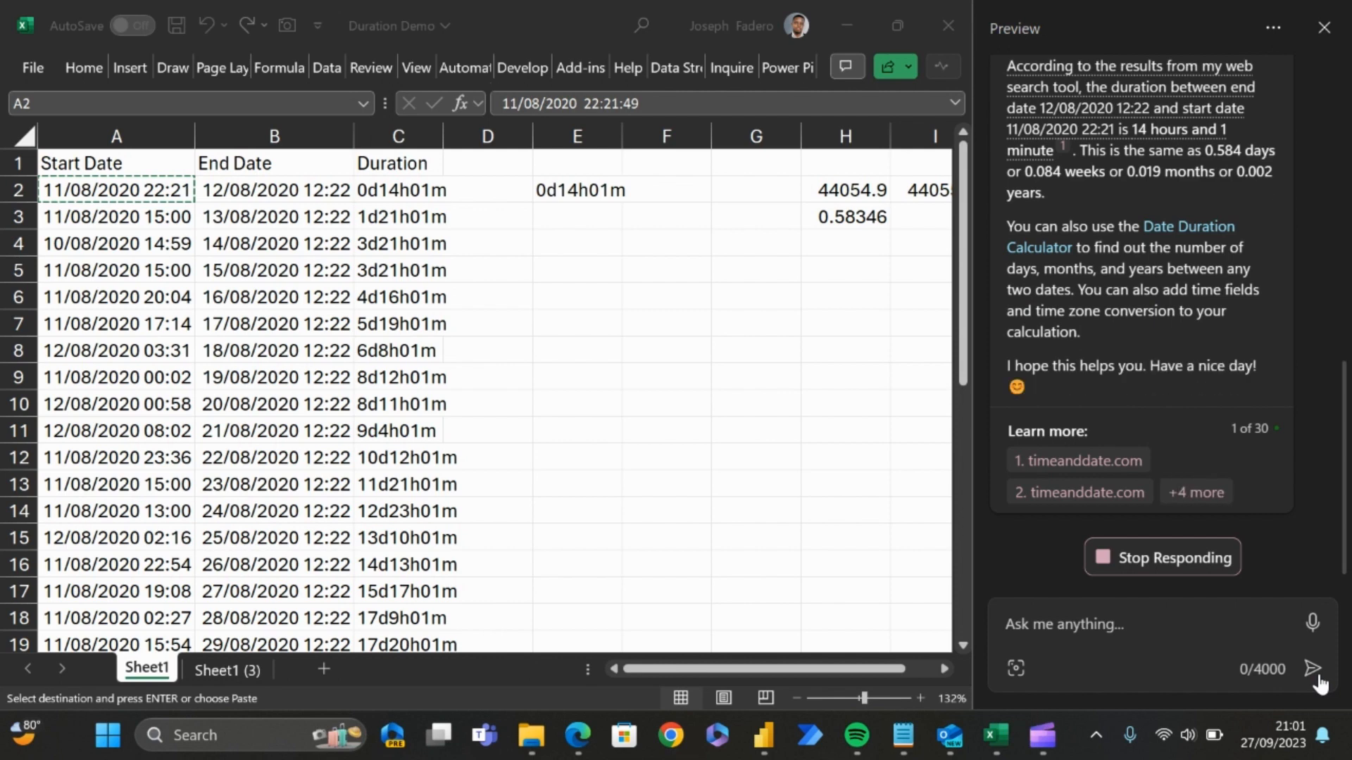
Step: Compare Copilot's answer with the labelled duration in C2 of the worksheet
left_click(606, 475)
left_click_drag(411, 261, 409, 255)
left_click(414, 214)
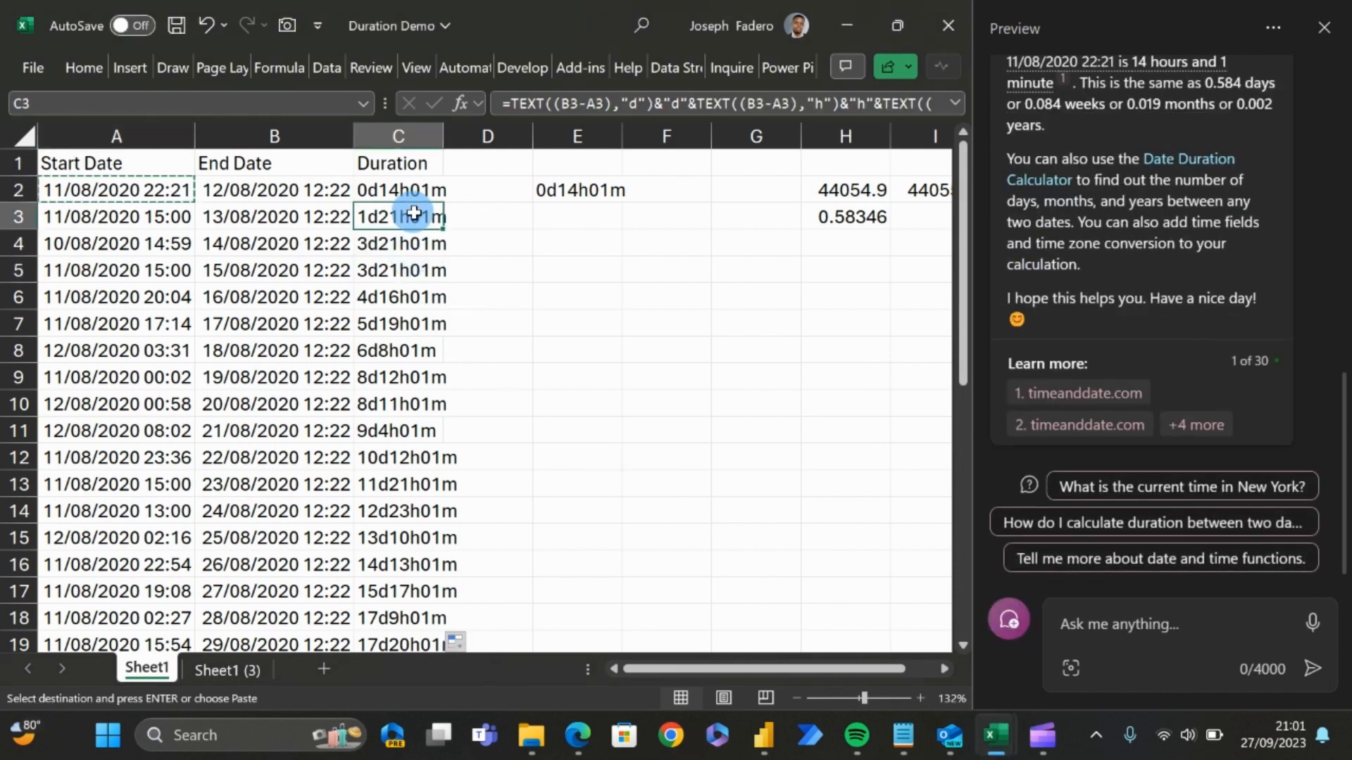
left_click(424, 194)
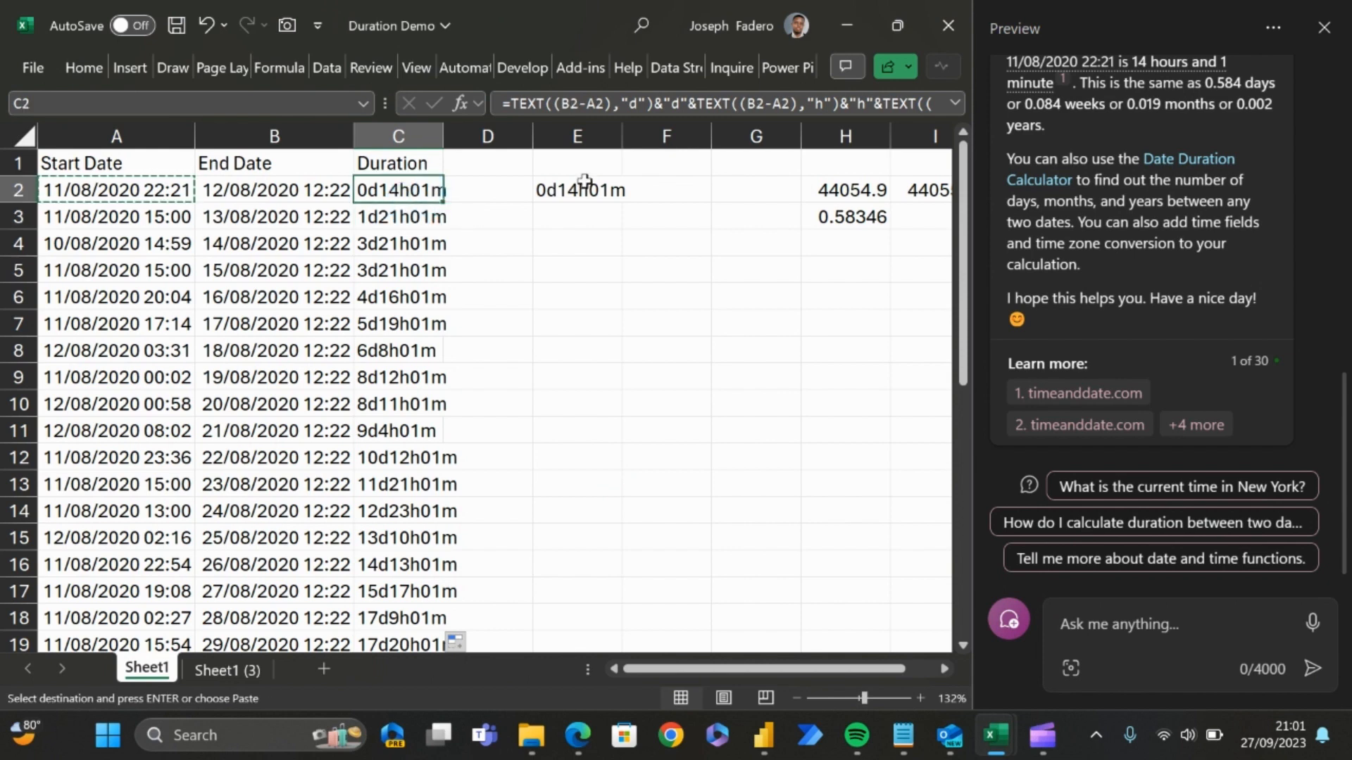
Step: Delete column E, which holds the spare test duration formula
left_click(486, 179)
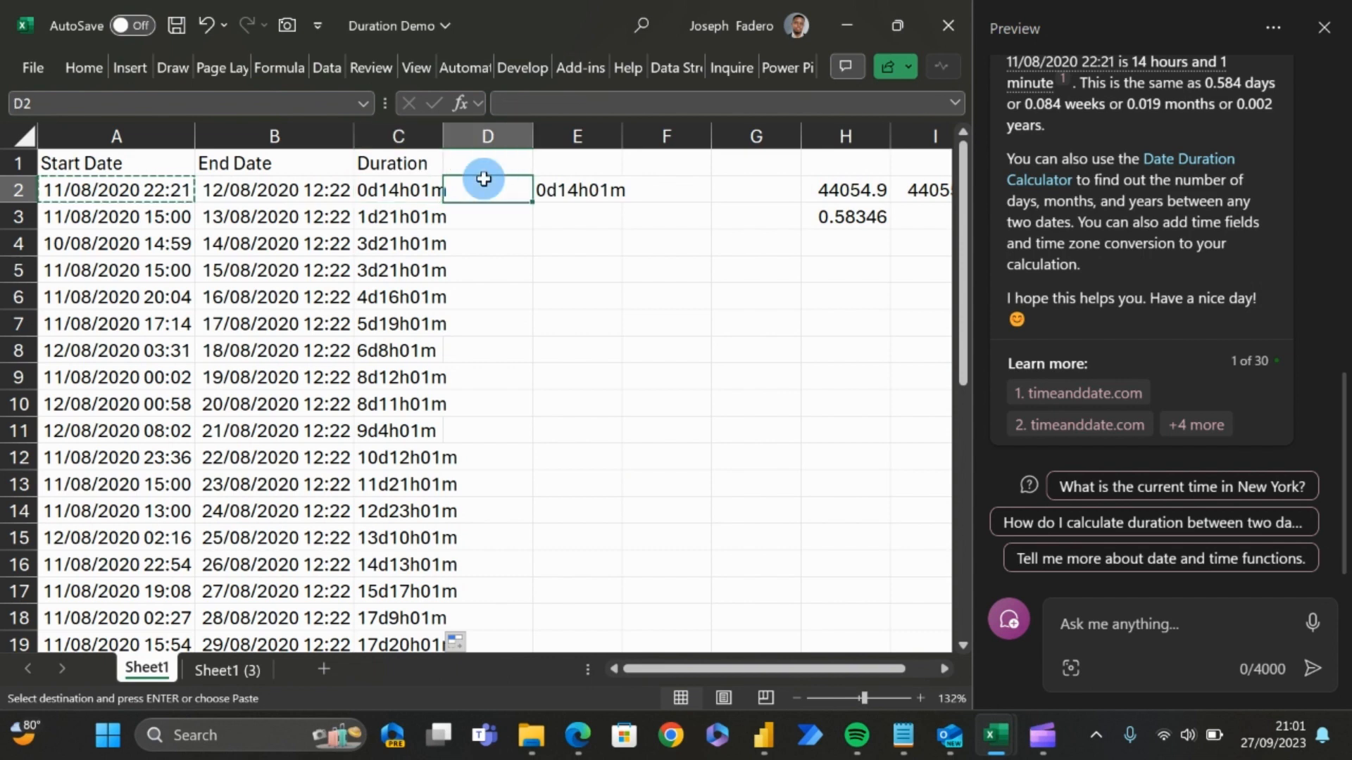
left_click(579, 135)
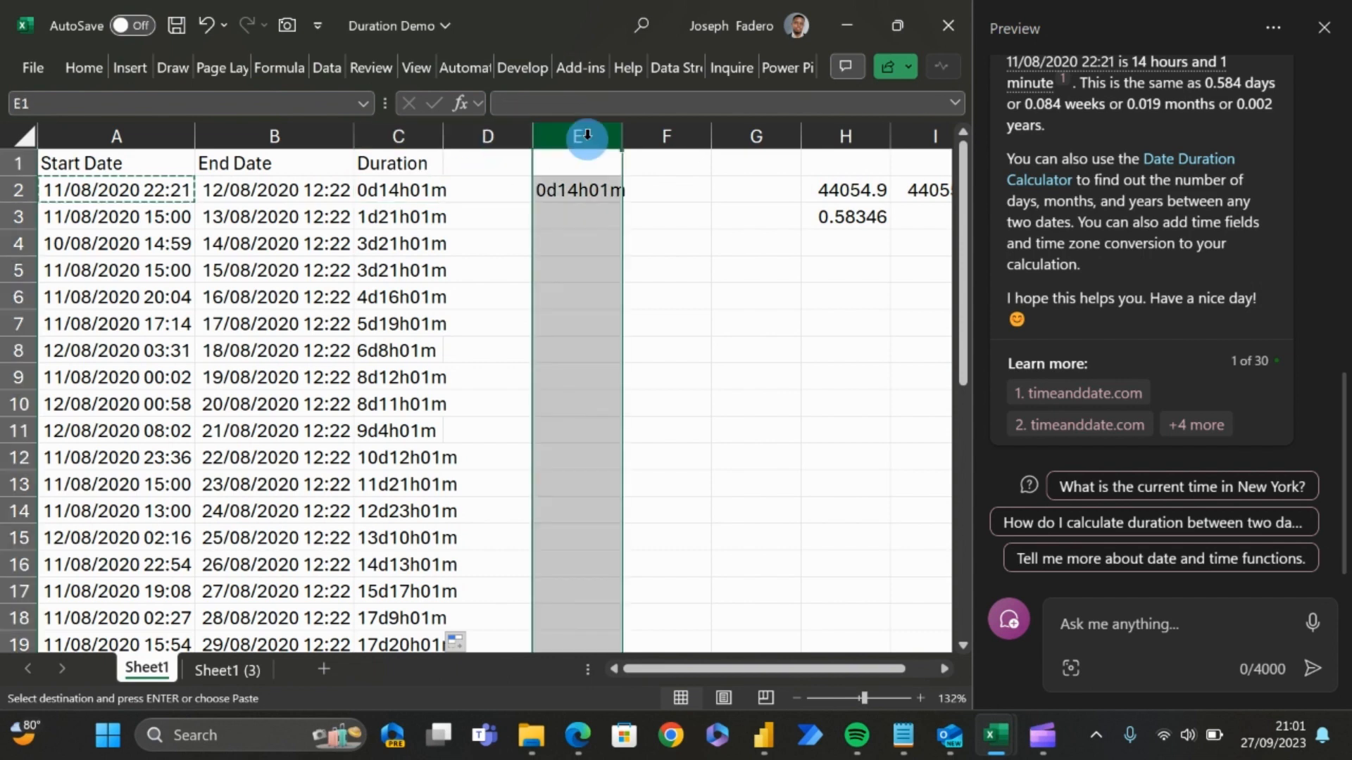
key("ctrl+minus")
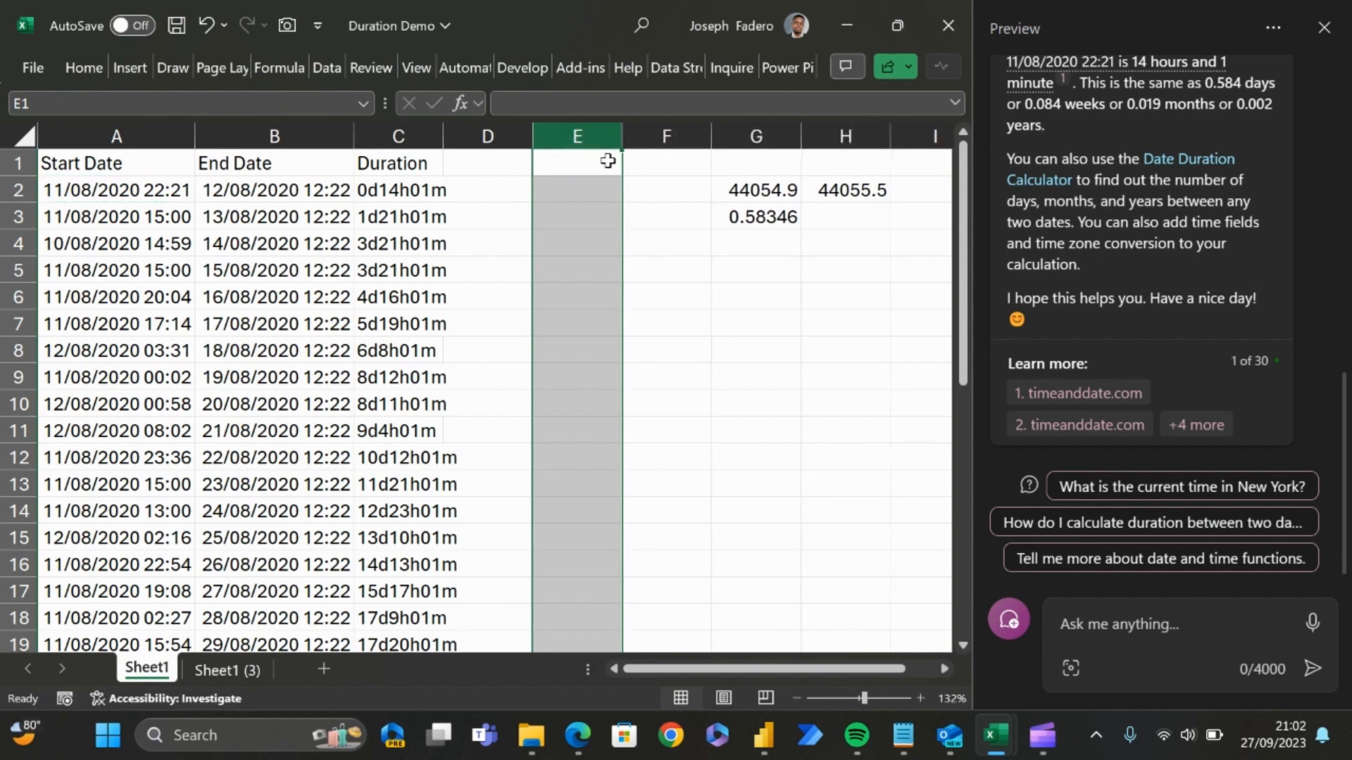
Step: Enter the header DurationNumber in D1, beside the Duration header
left_click_drag(492, 171, 491, 177)
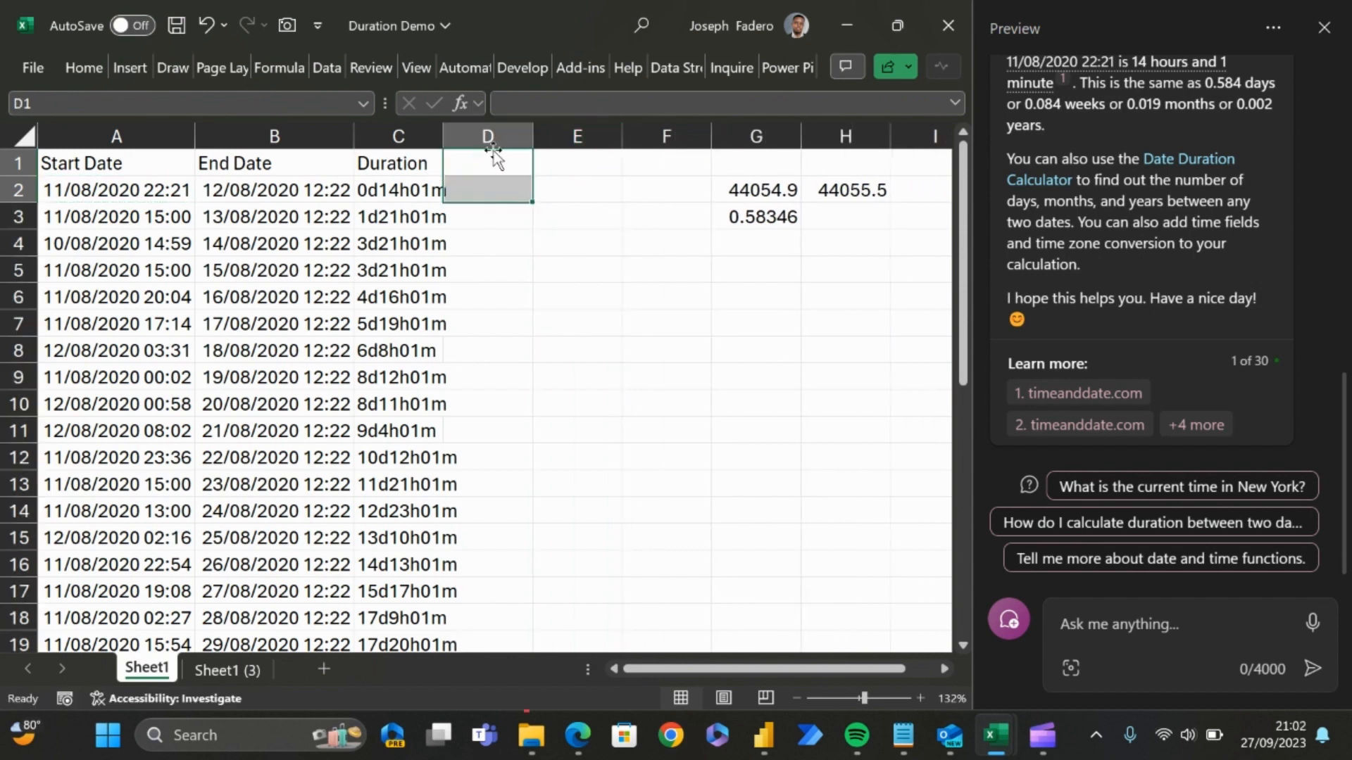
left_click(492, 155)
left_click(413, 160)
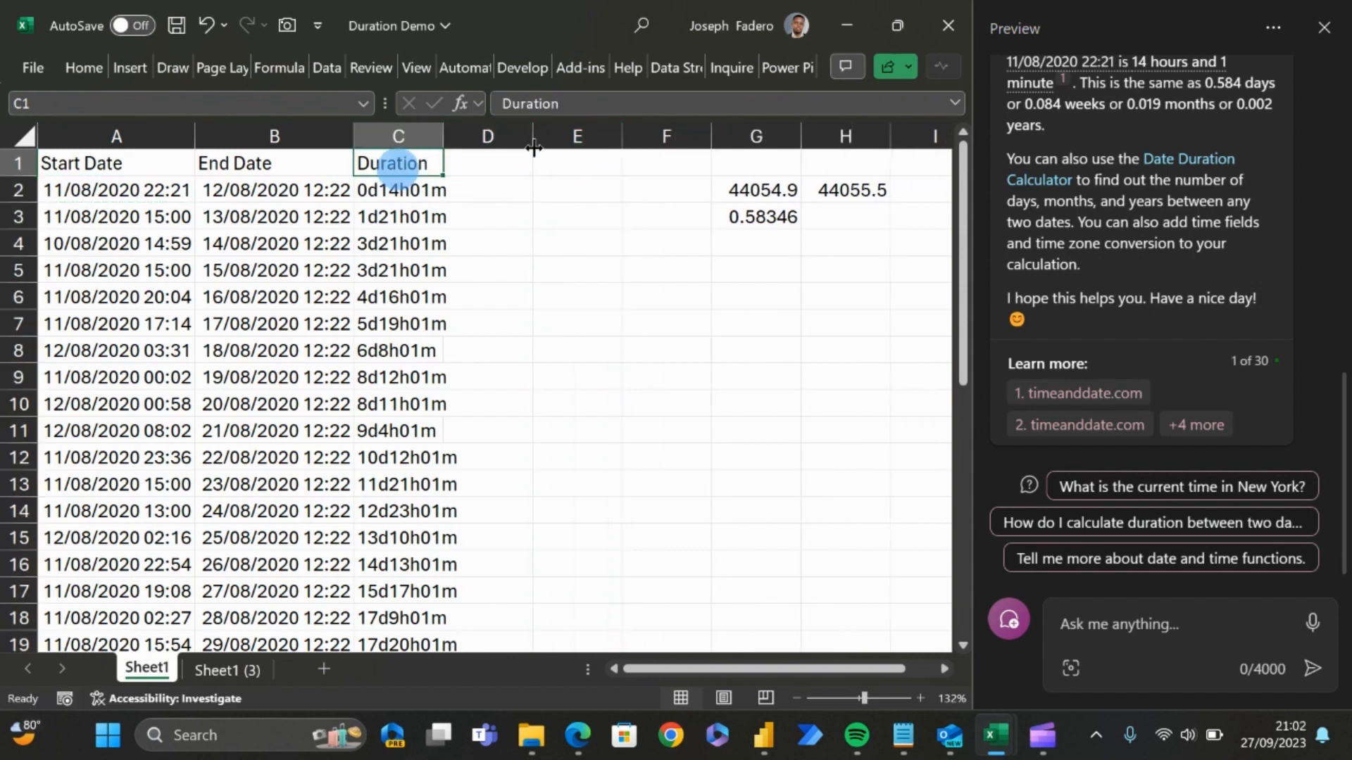
left_click(512, 156)
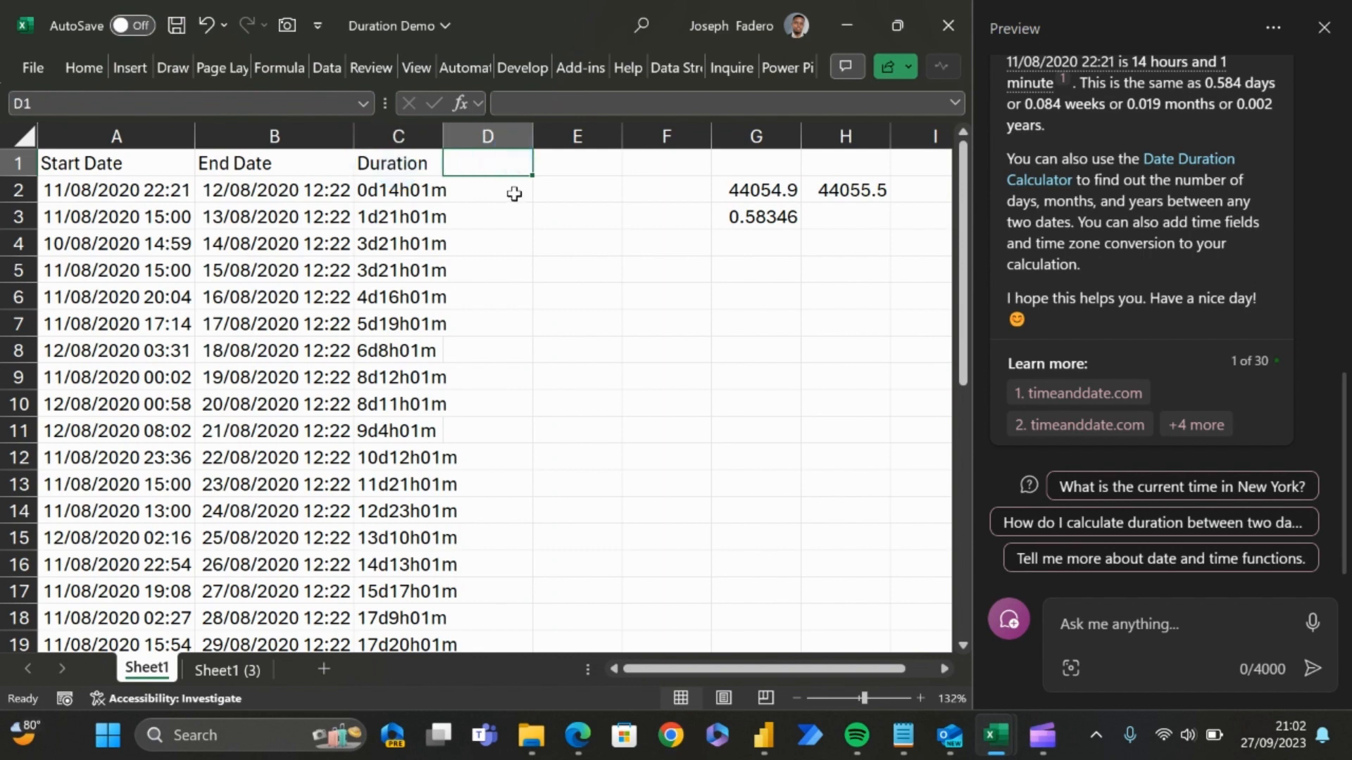
type("Duratio")
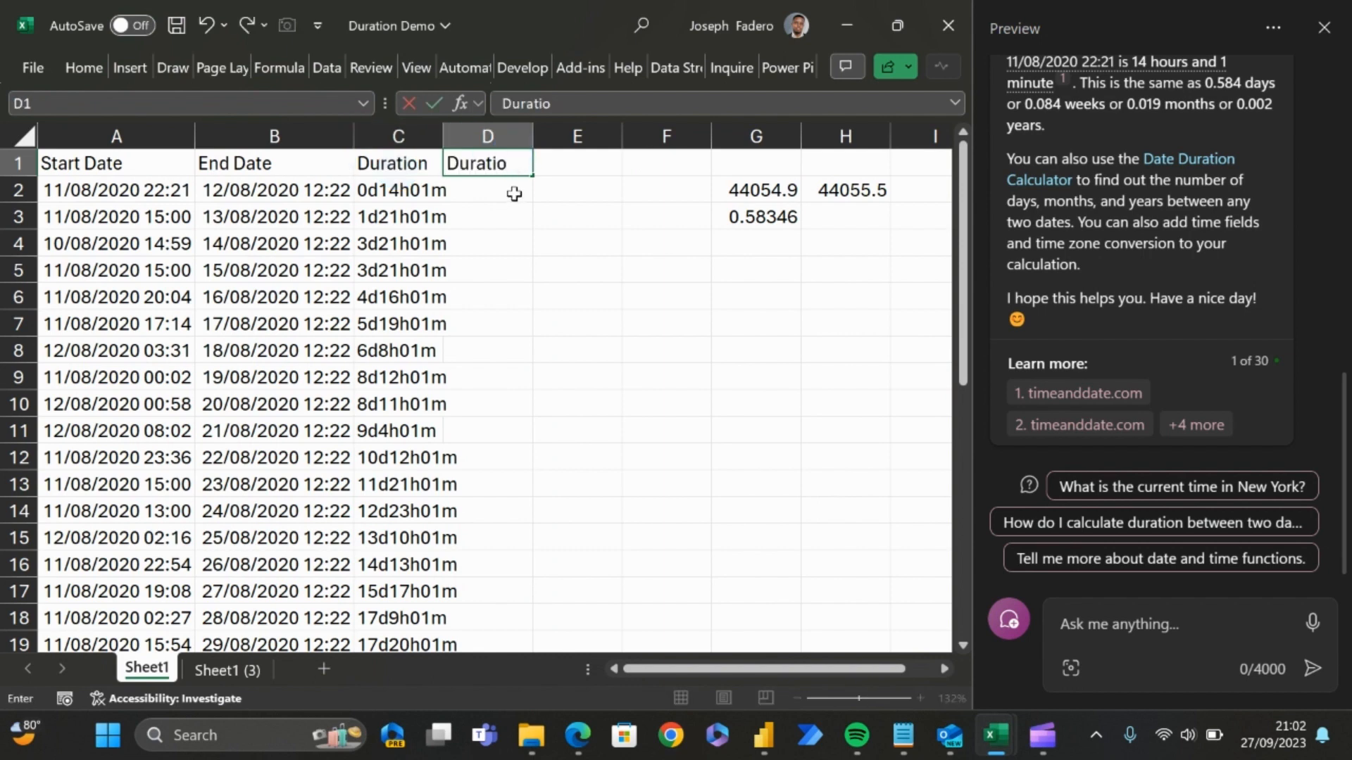
type("nNumber")
key("Return")
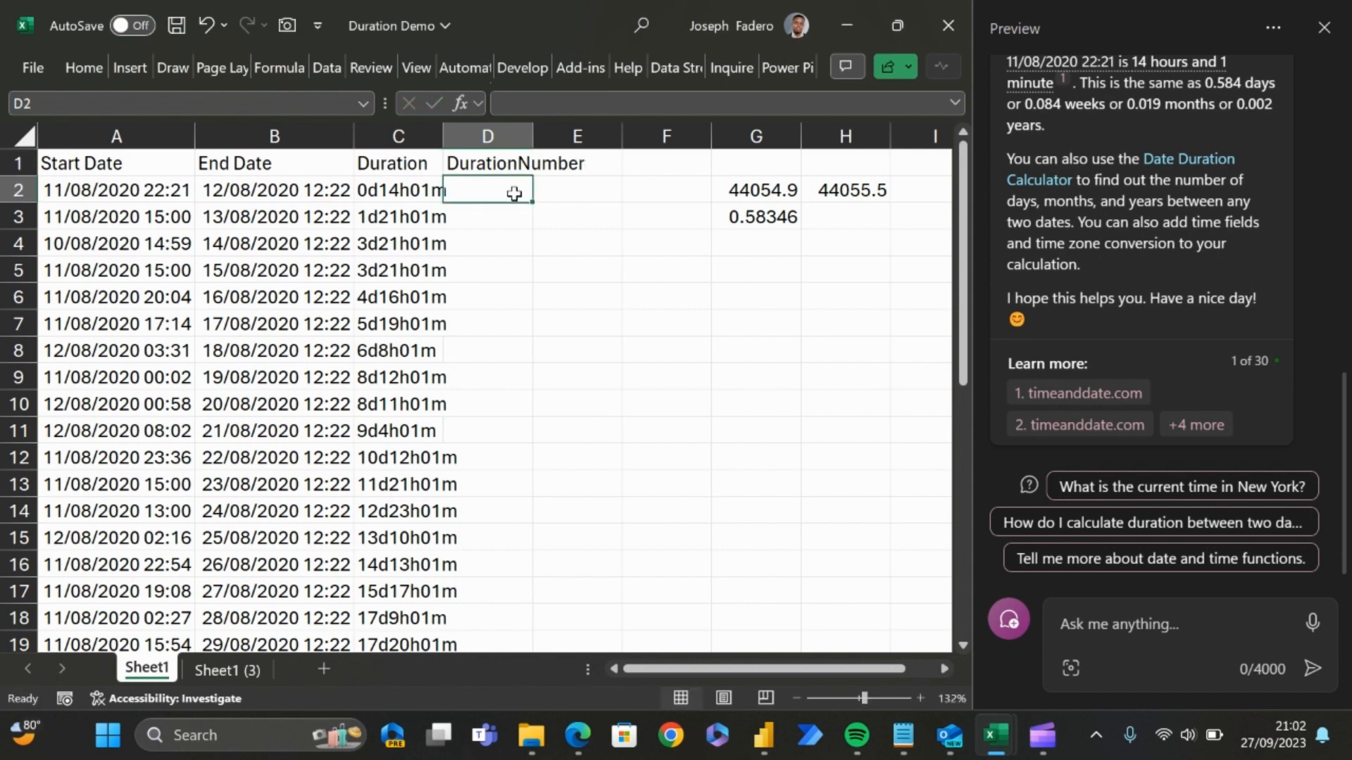
Step: Enter the formula =B2-A2 in D2 to calculate the numeric duration
type("=")
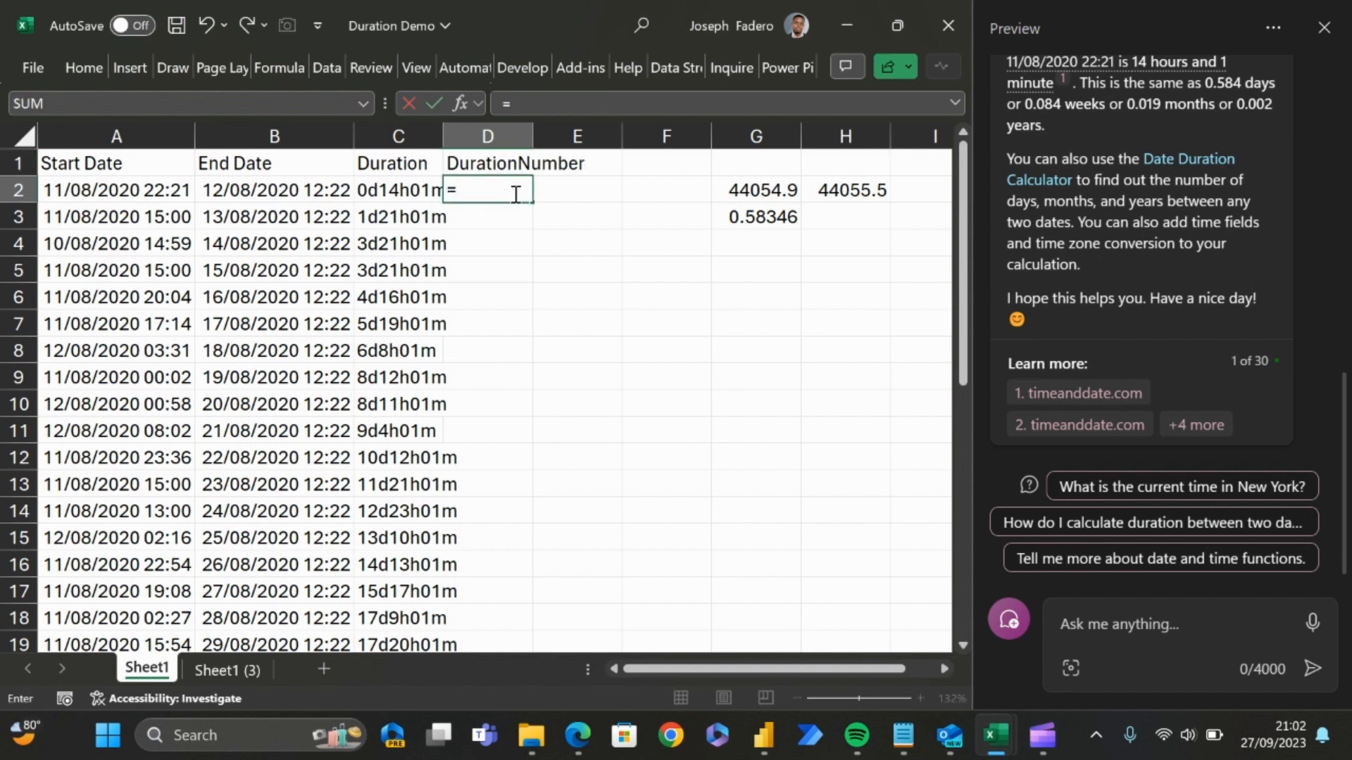
left_click(289, 190)
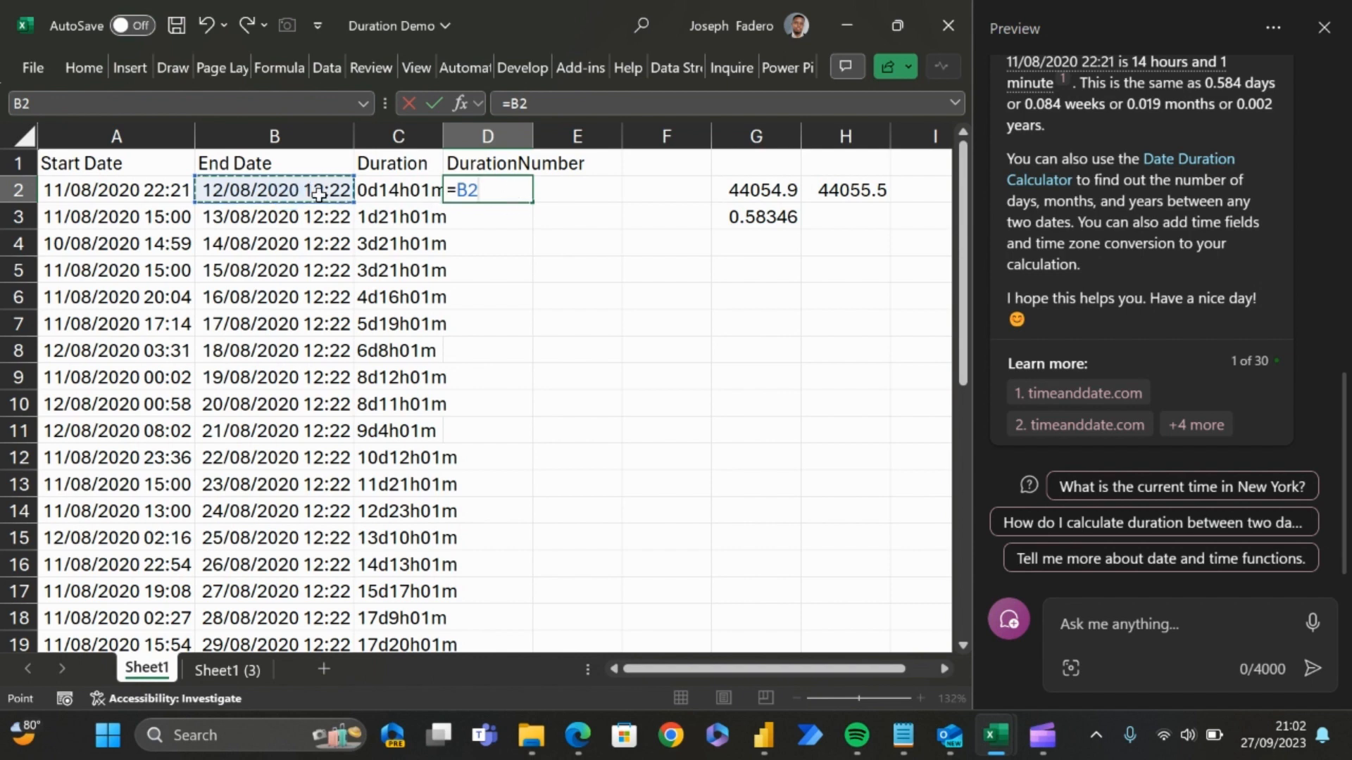
type("-")
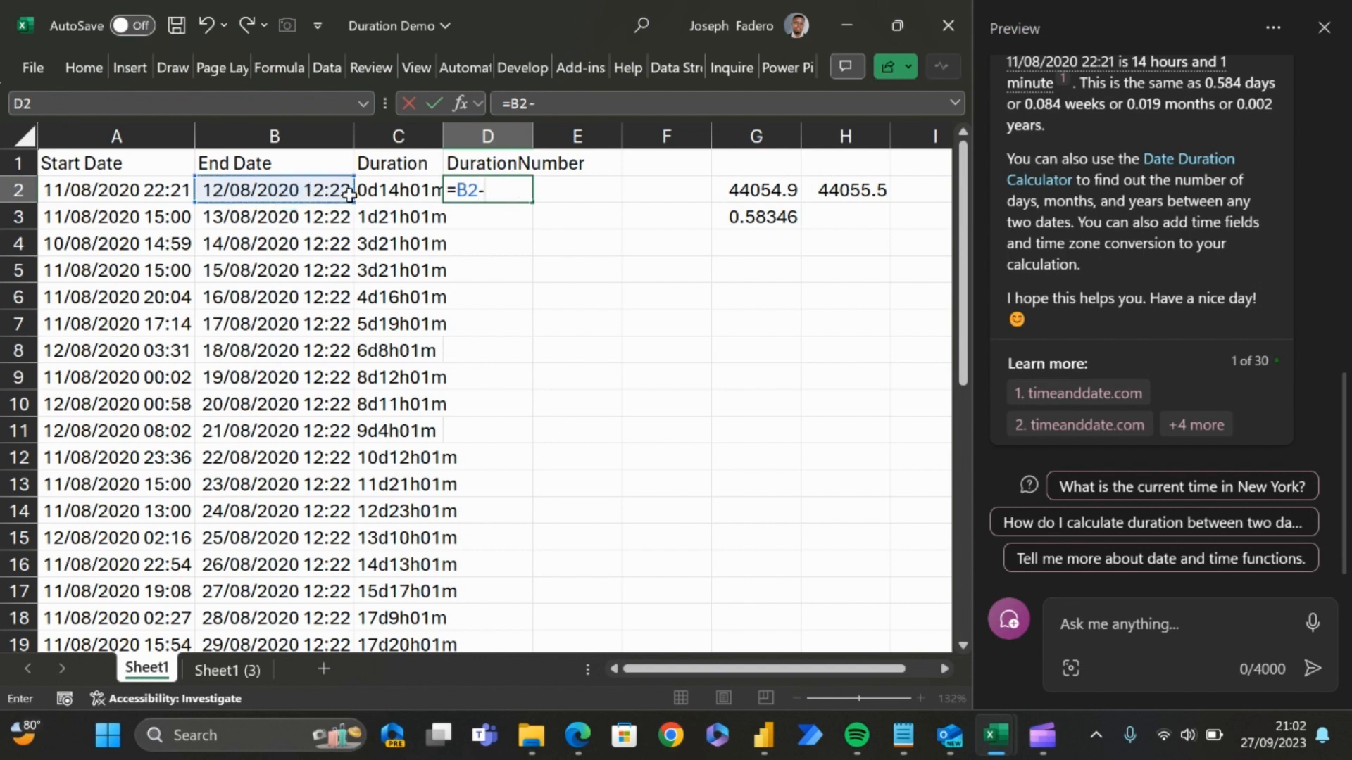
left_click(183, 190)
key("Return")
key("Up")
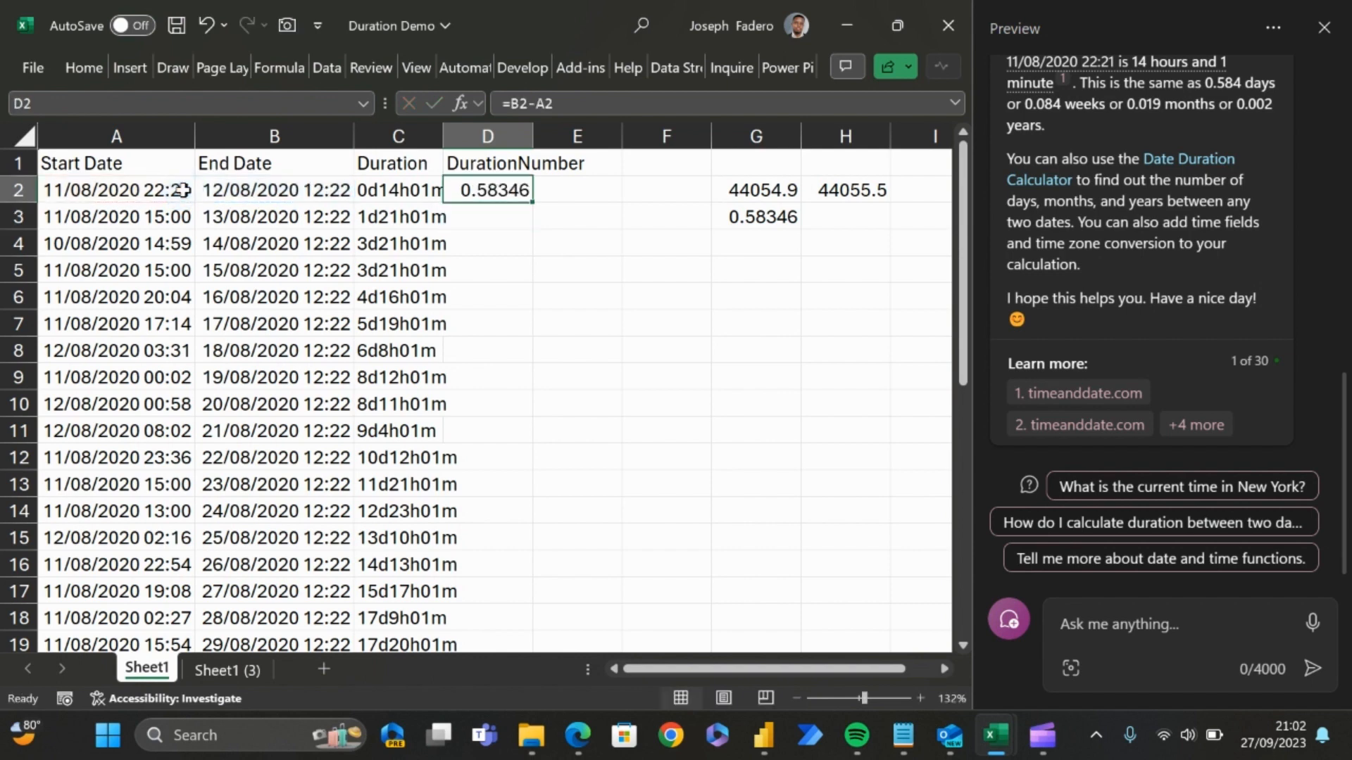
Step: Fill the subtraction formula from D2 down the DurationNumber column and check the values in the first rows
double_click(533, 202)
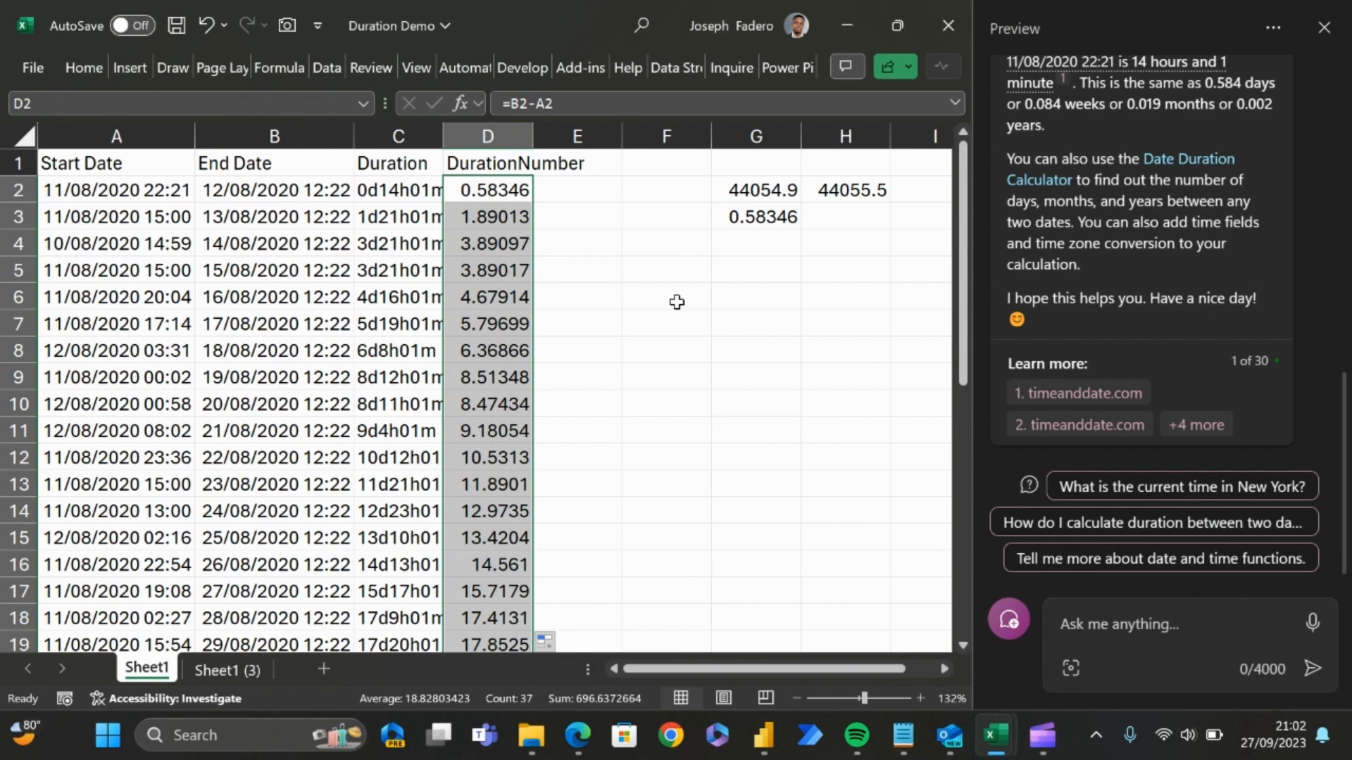
key("Down")
key("Down")
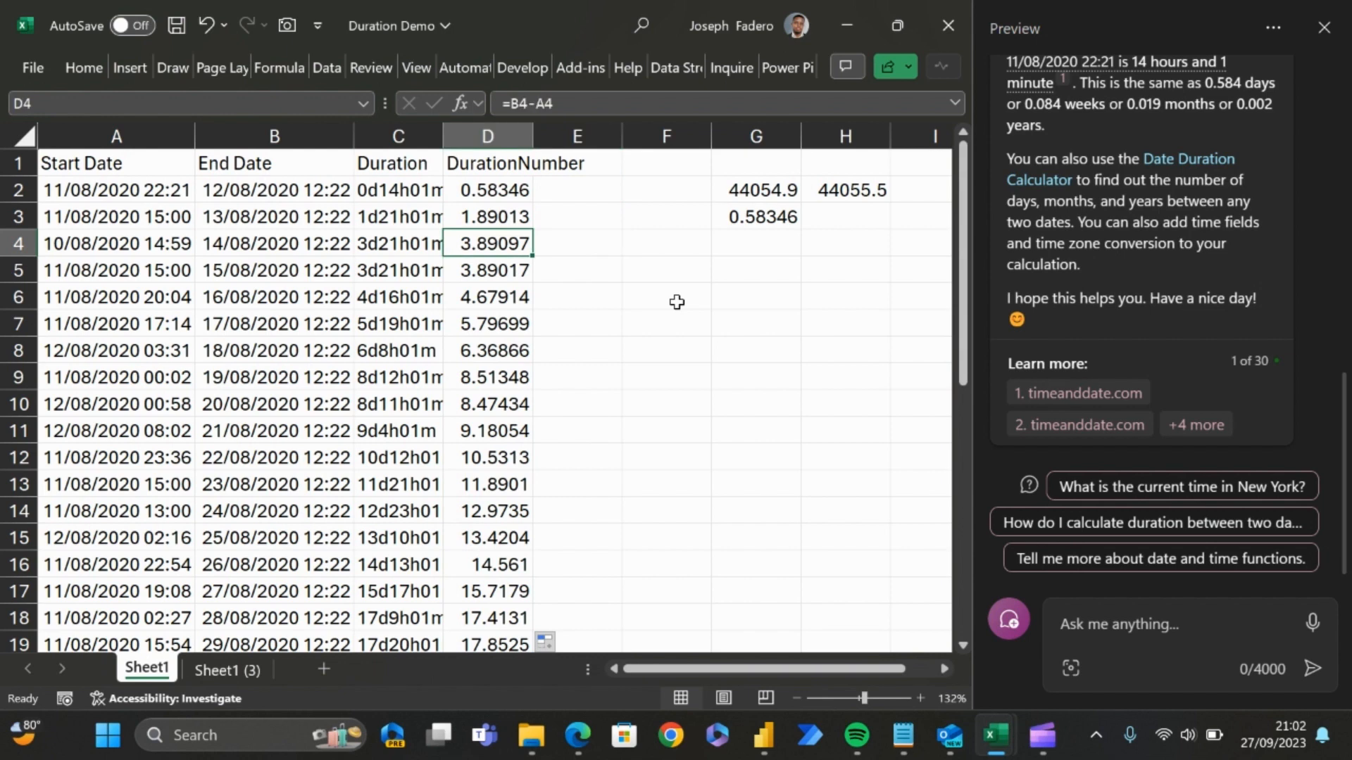
Step: Enter the formula =AVERAGE(D2:D38) in F5 to calculate the average of the DurationNumber column
key("ctrl+Down")
key("Right")
key("ctrl+Up")
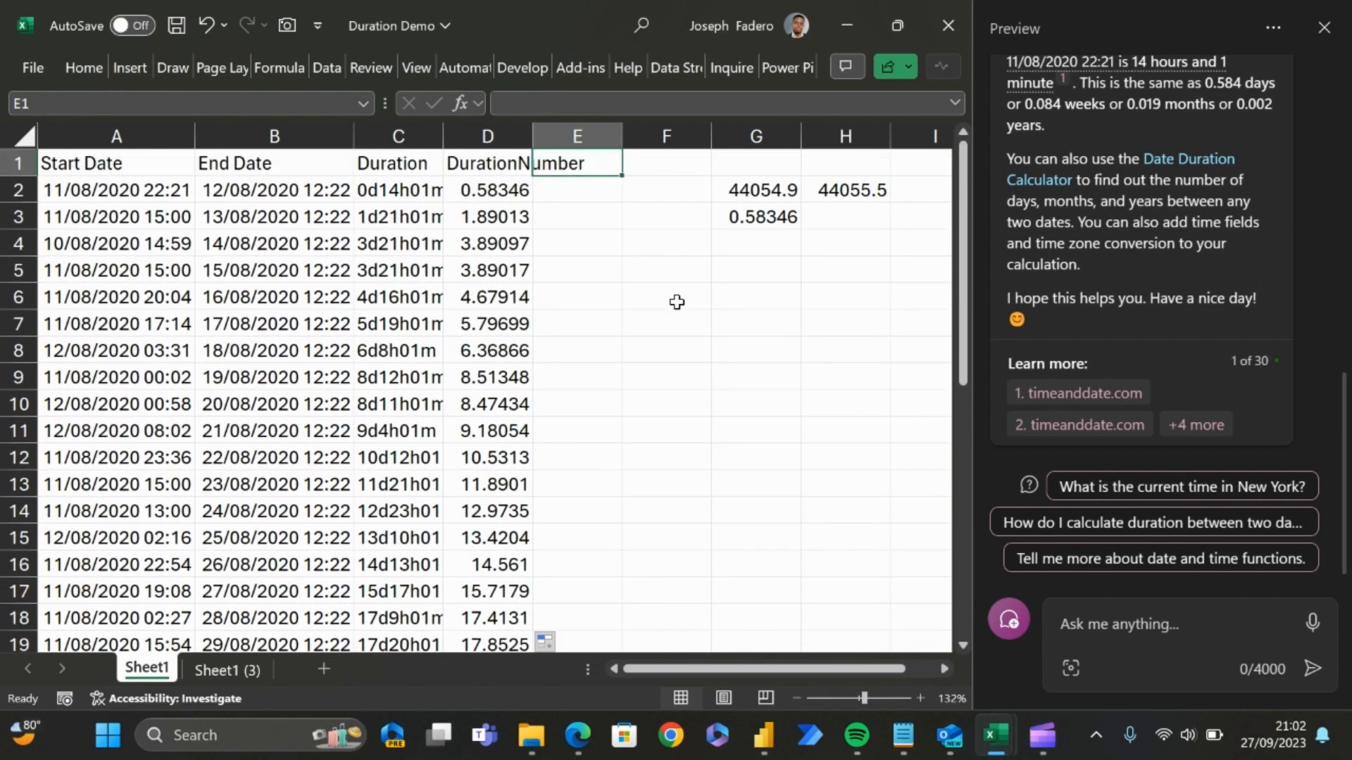
key("Right")
key("Down")
key("Down")
key("Down")
key("Down")
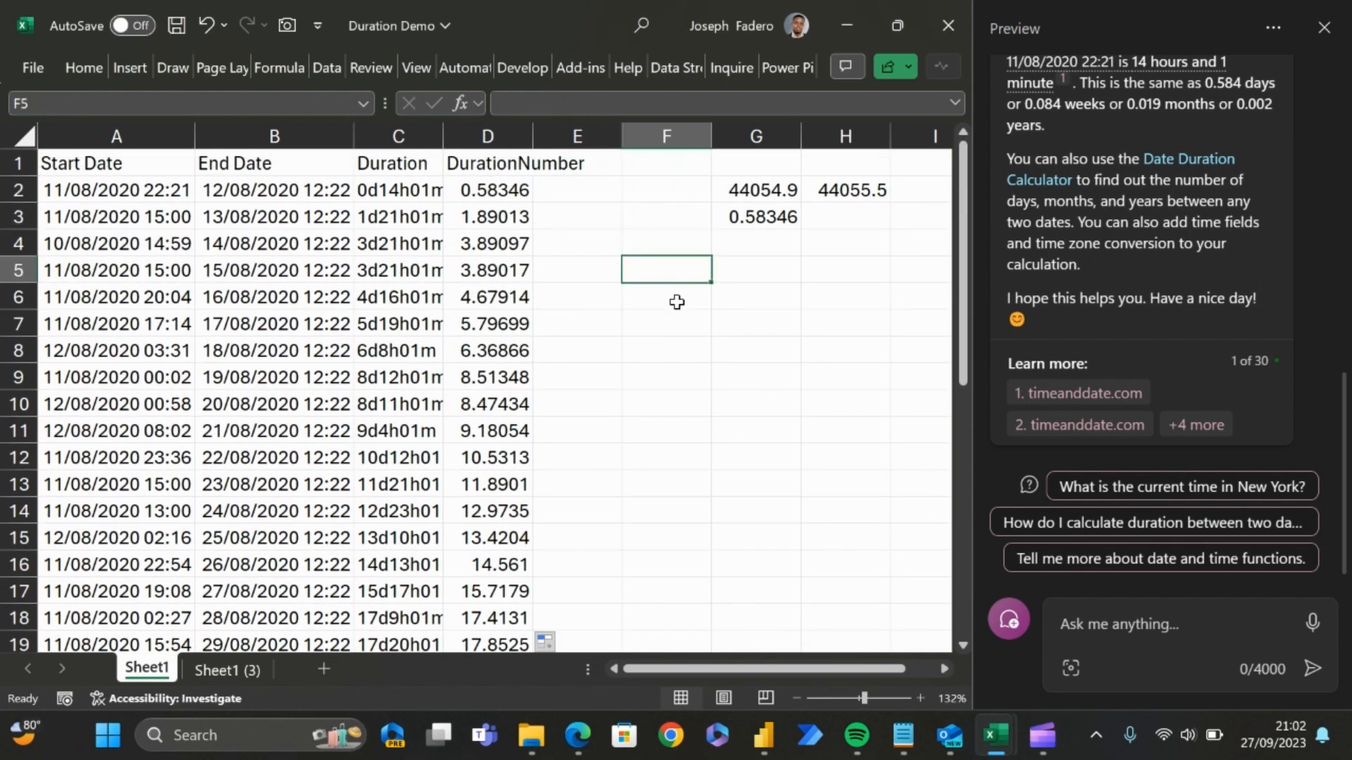
type("=avera")
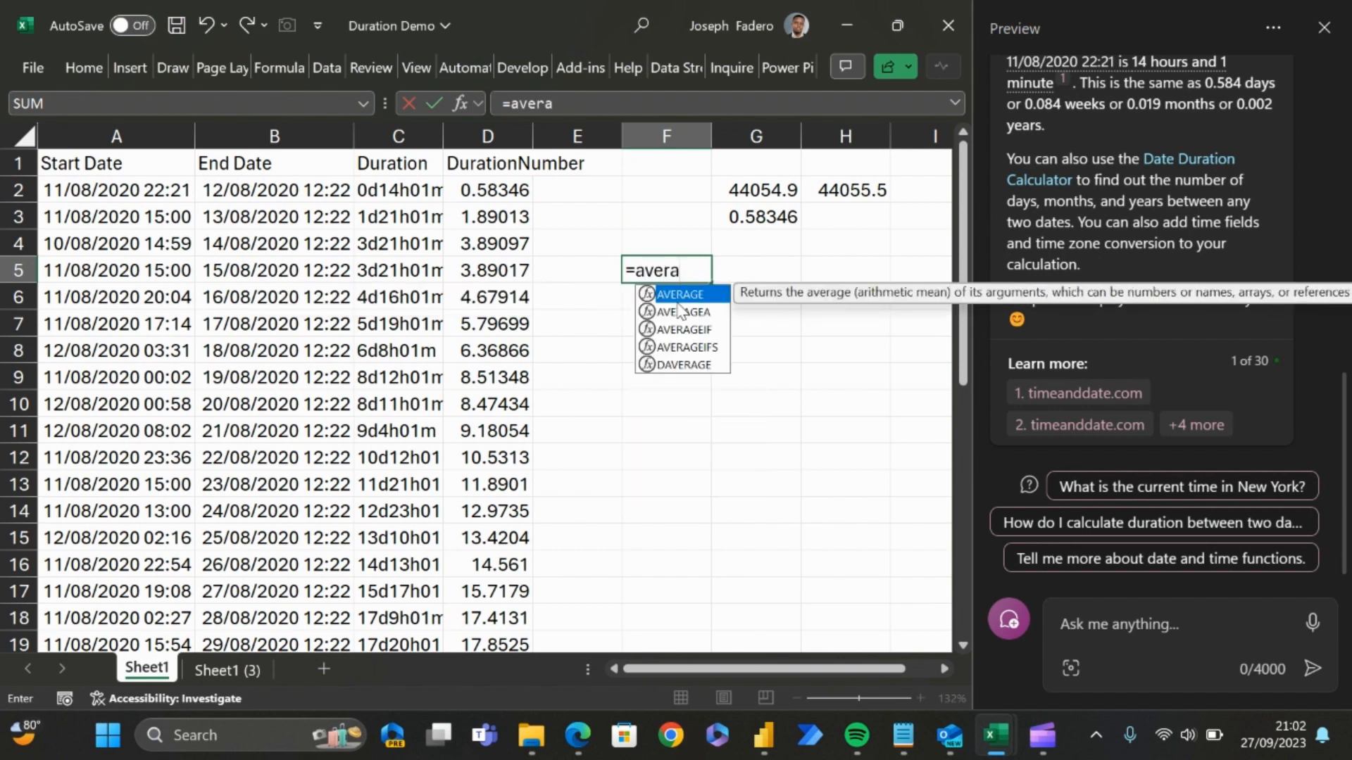
type("ge")
key("Tab")
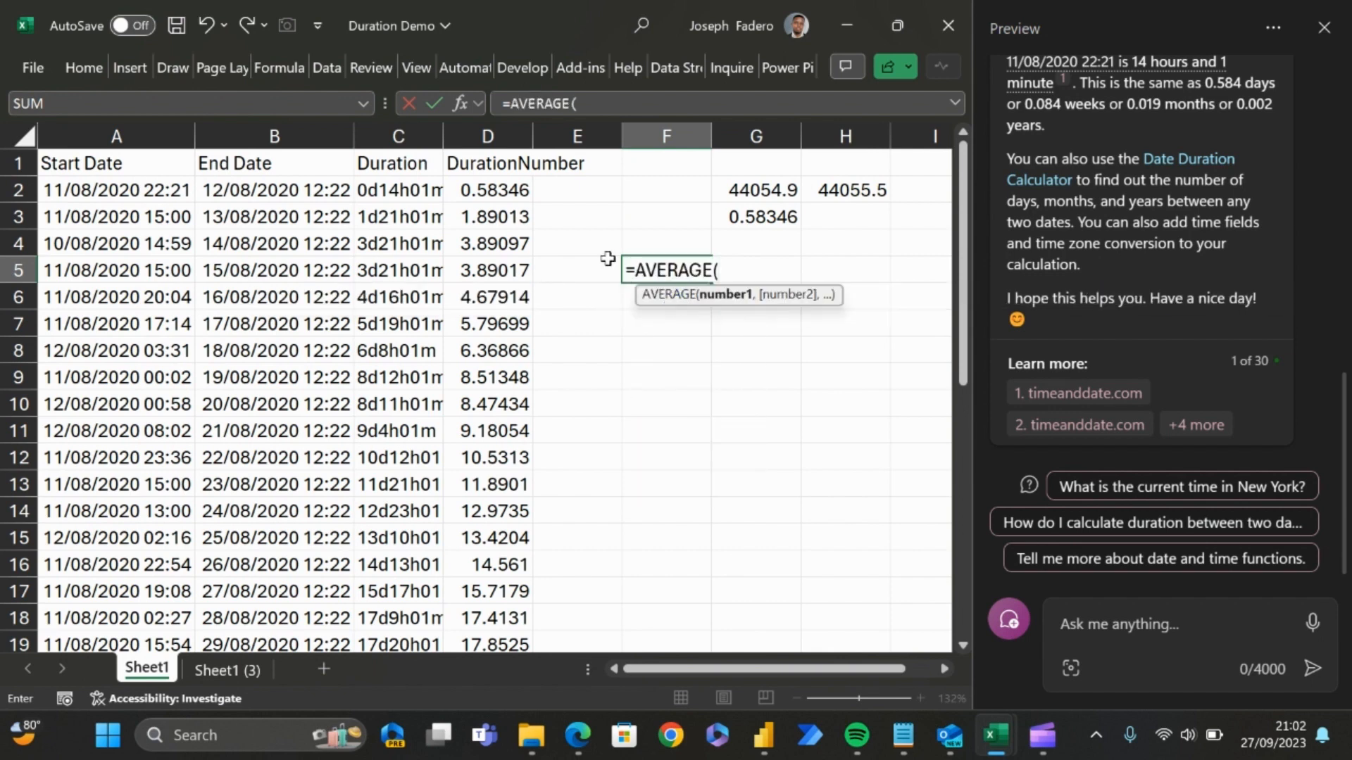
left_click(508, 191)
key("ctrl+shift+Down")
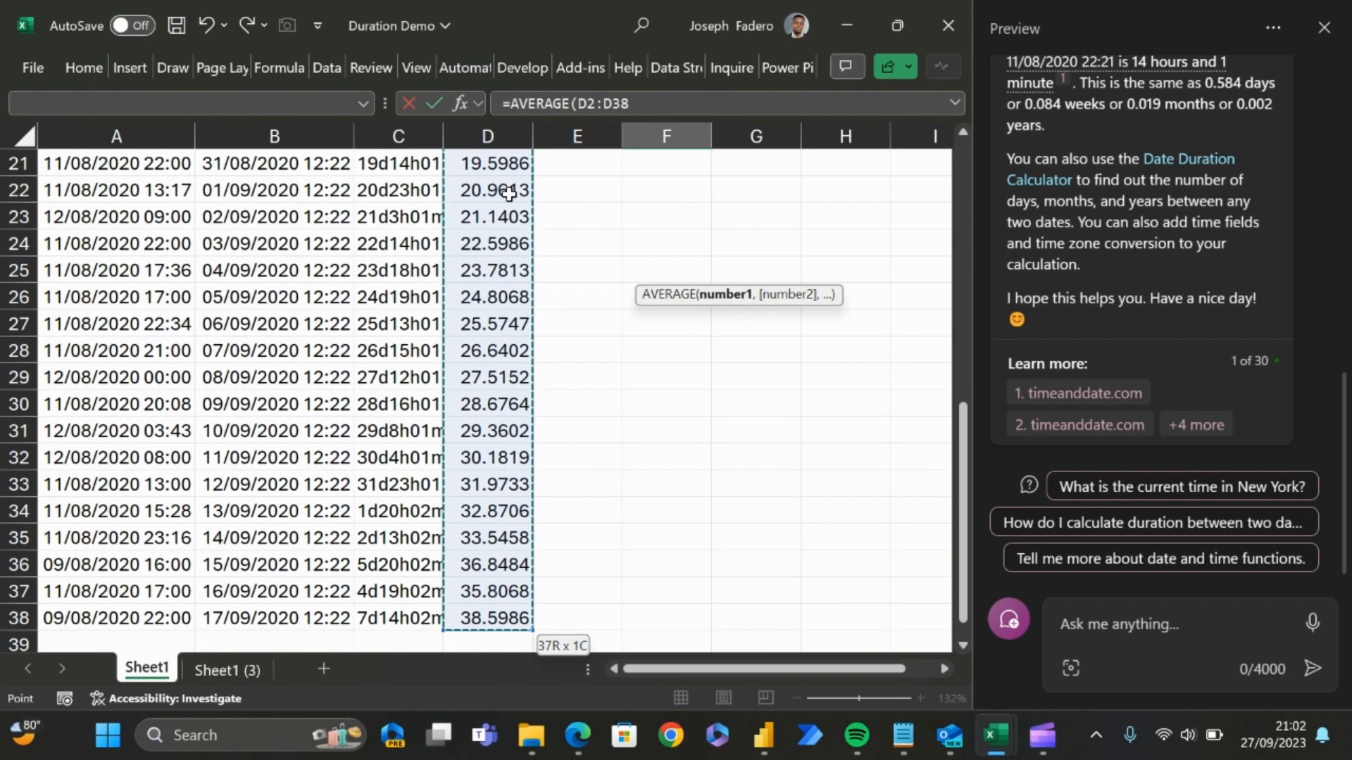
key("Return")
Step: Review the average result and formula in F5, and compare them with the text duration formula in C2
key("Up")
key("Up")
key("Up")
key("Up")
key("Up")
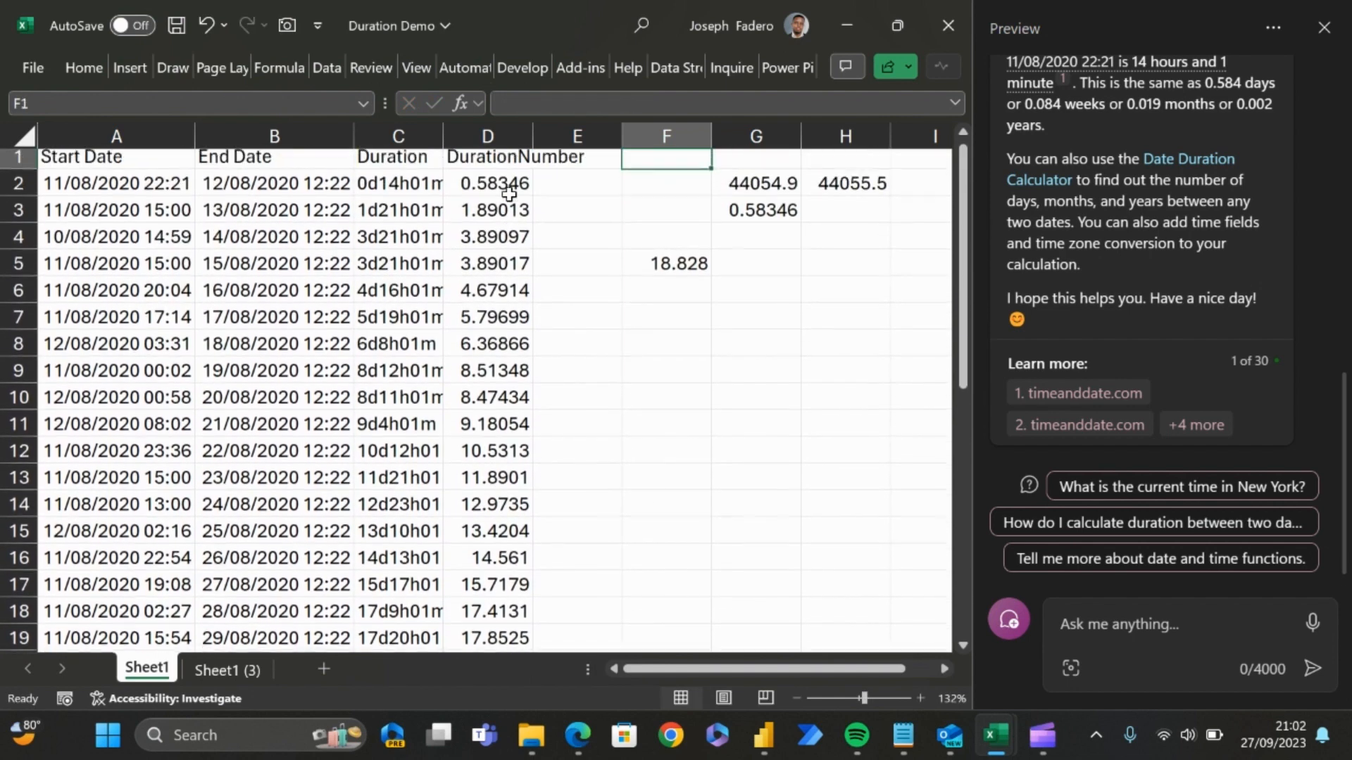
key("Down")
key("Down")
key("Down")
key("Down")
key("Down")
key("Up")
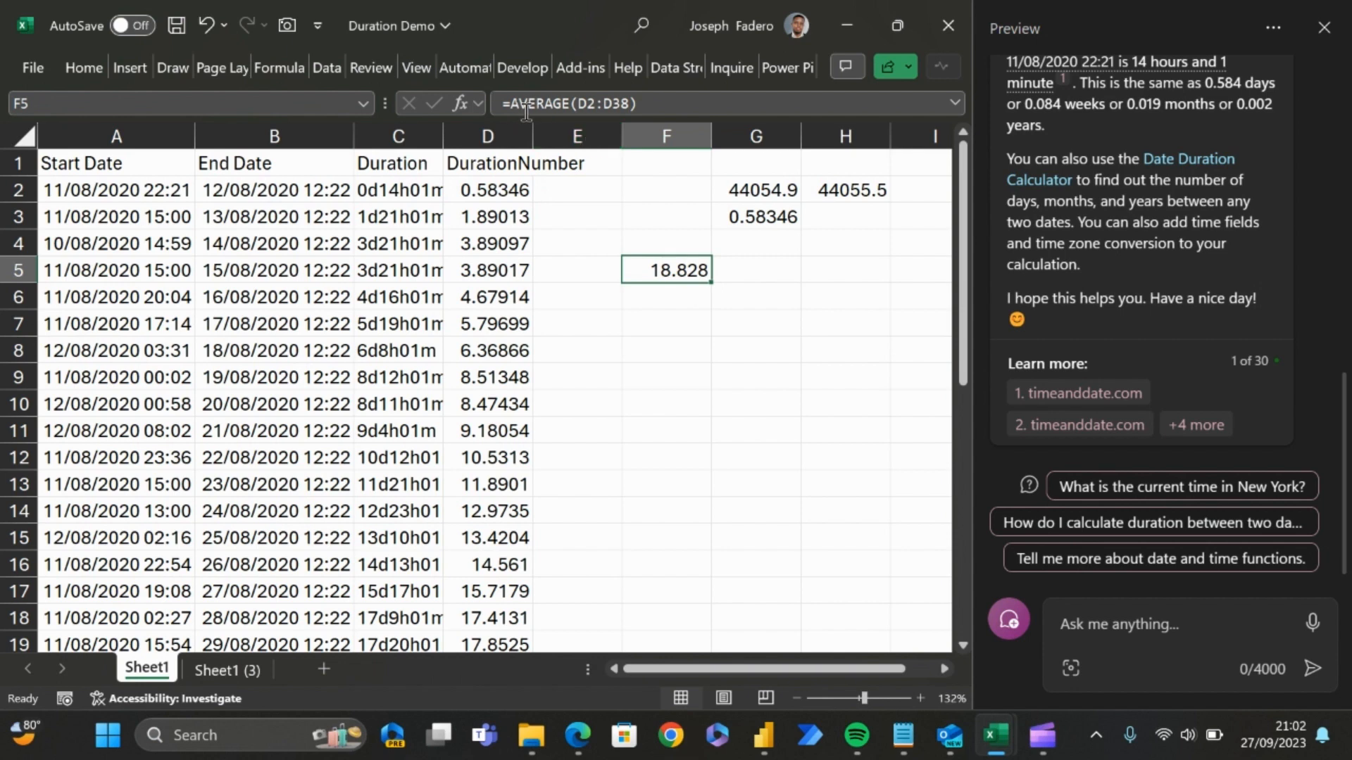
left_click(403, 188)
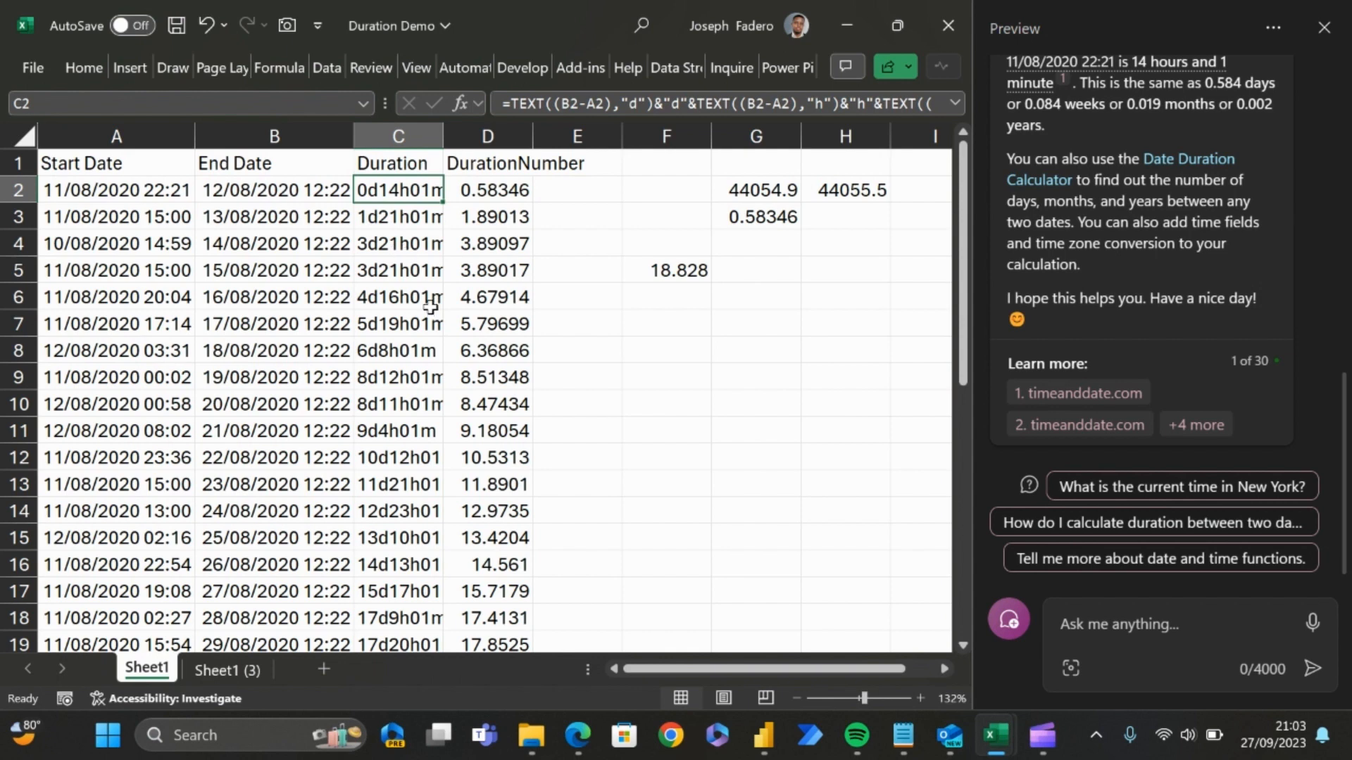
Step: Wrap the AVERAGE calculation in F5 in a TEXT function, using the average as its value argument
left_click(637, 271)
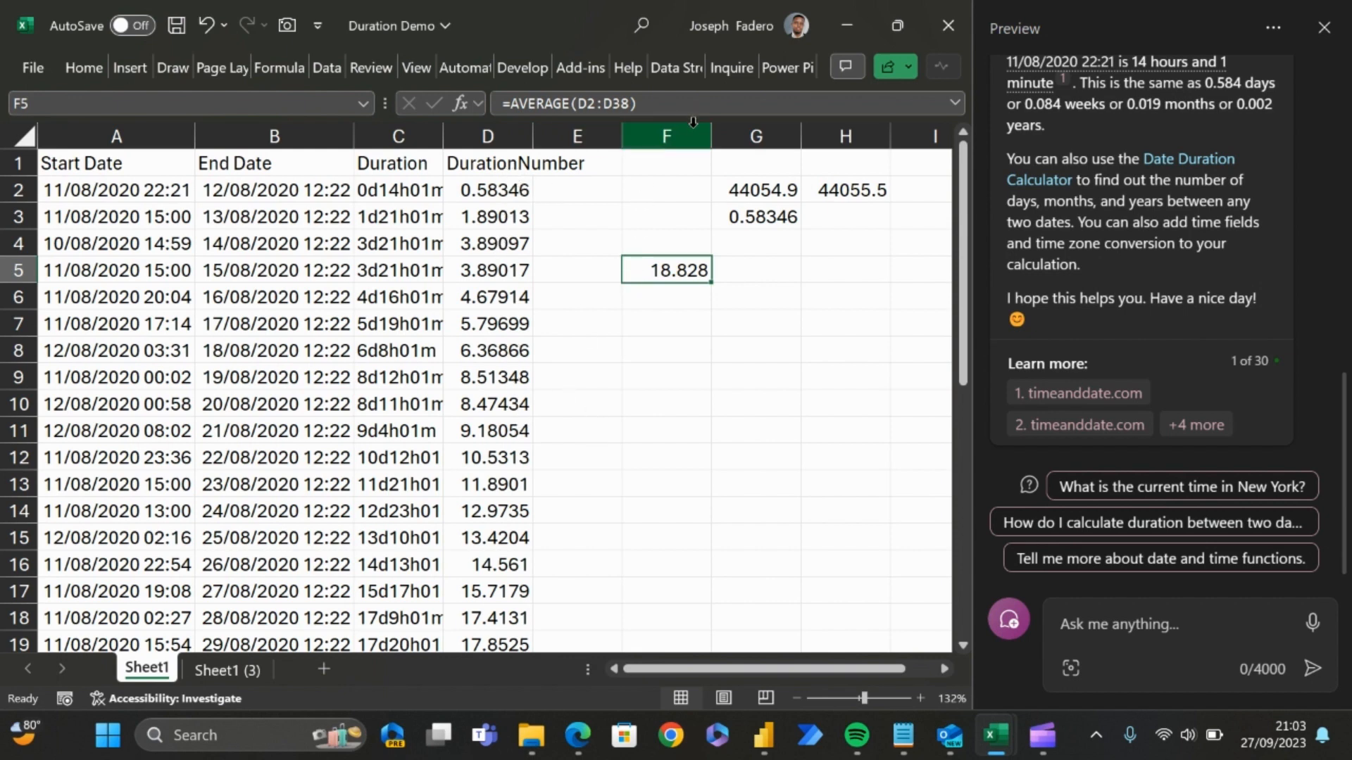
left_click(509, 93)
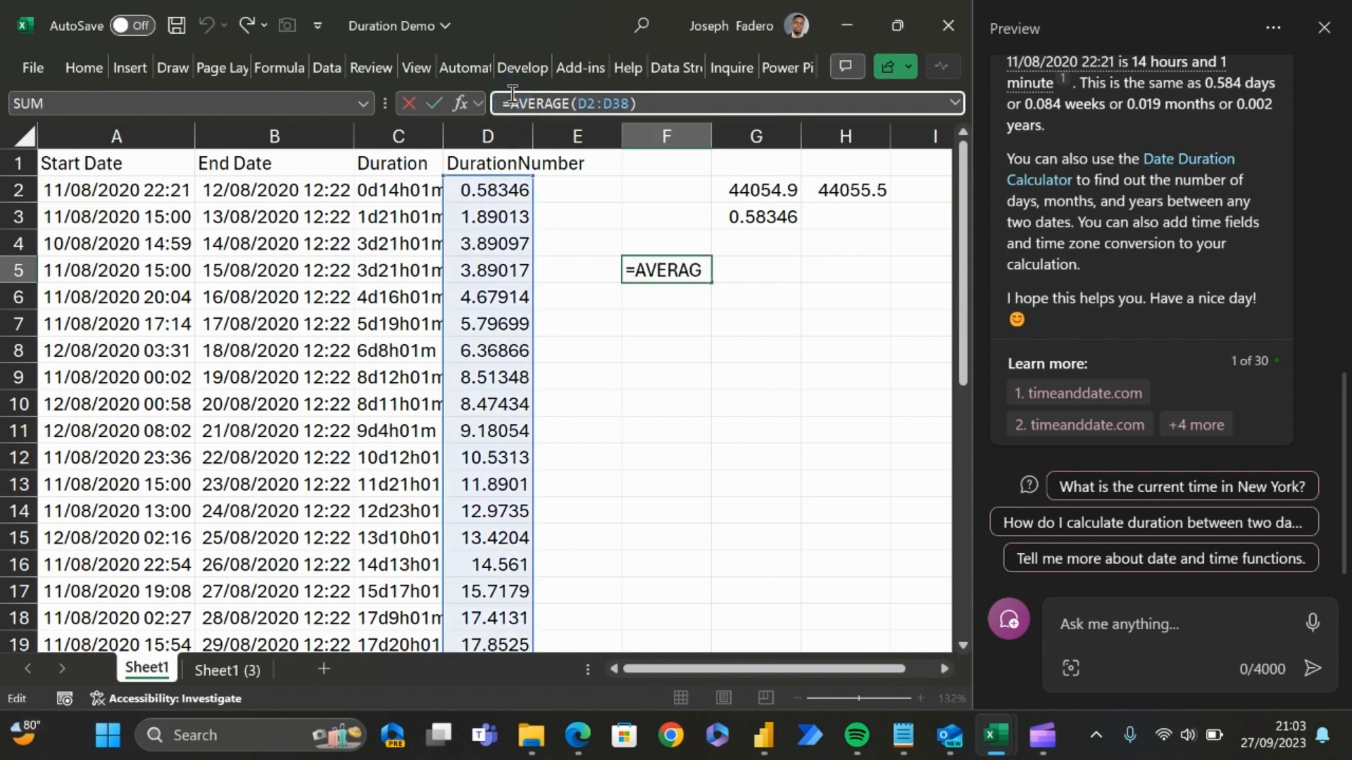
type("Text")
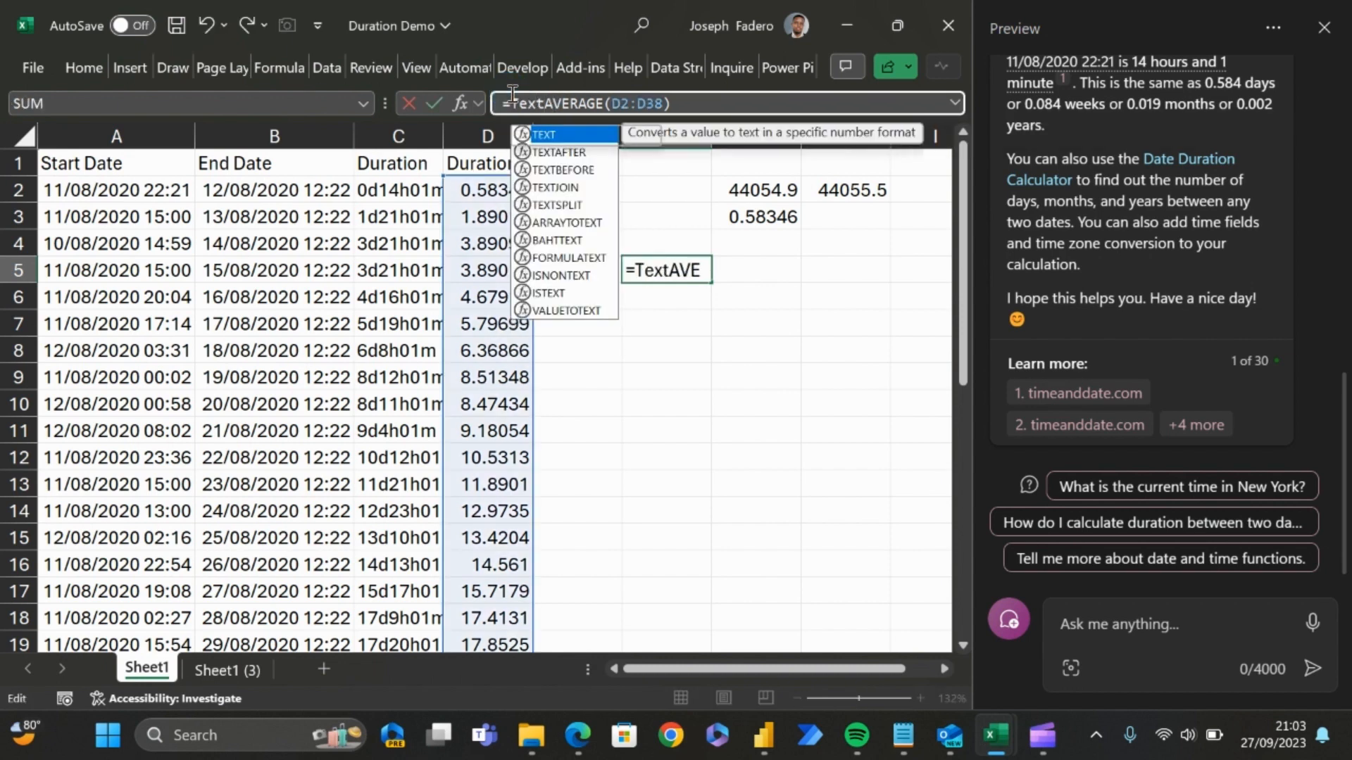
key("Tab")
left_click(703, 94)
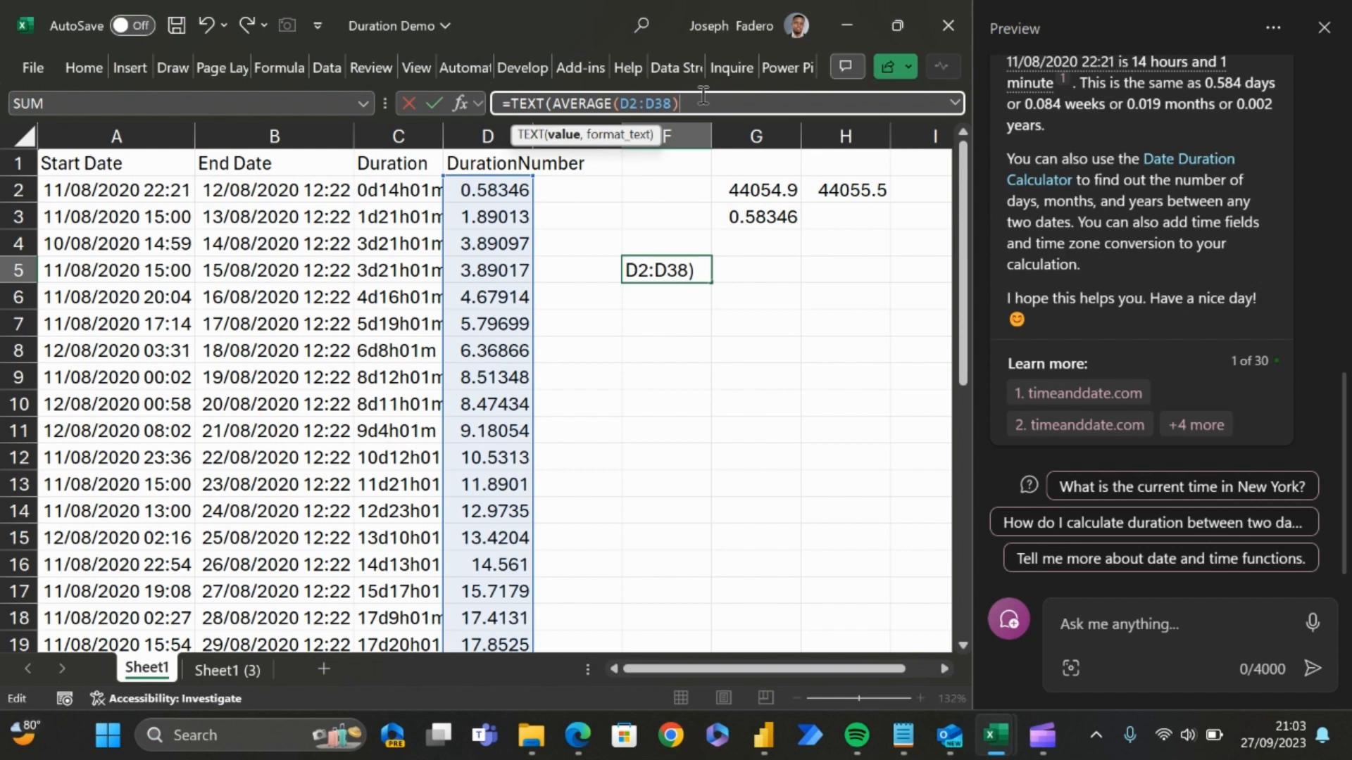
Step: Complete the TEXT formula in F5 with the format "dd hh:mm" to show the average as days, hours and minutes
type(",")
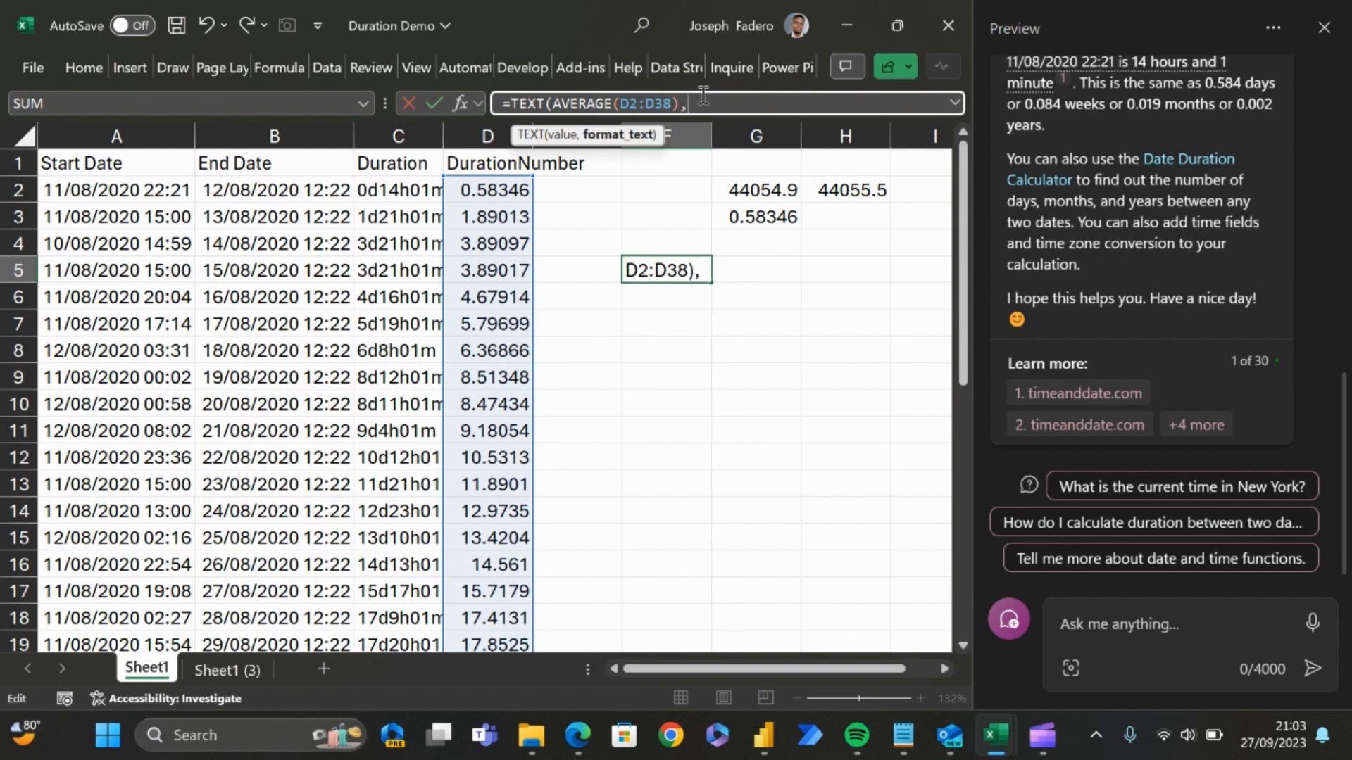
type("\"dd hh")
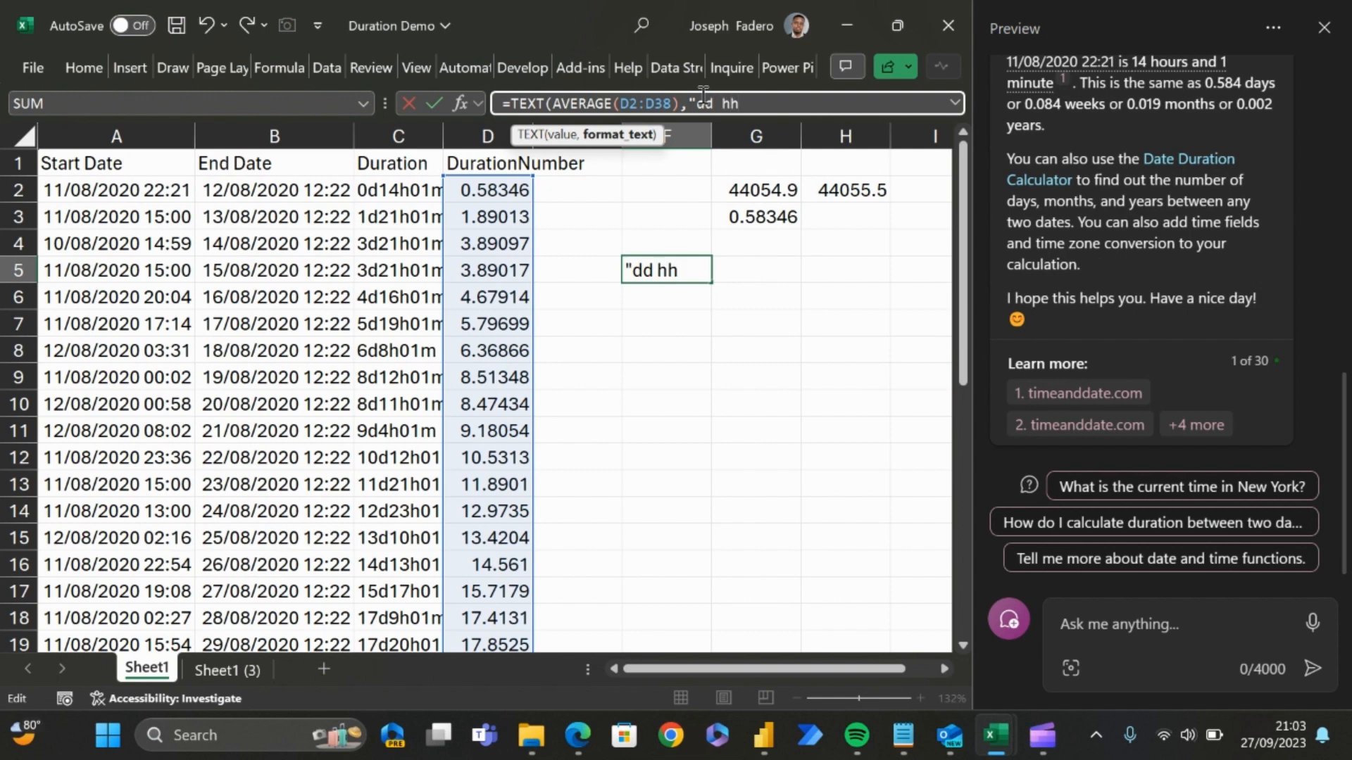
type(":mm\")")
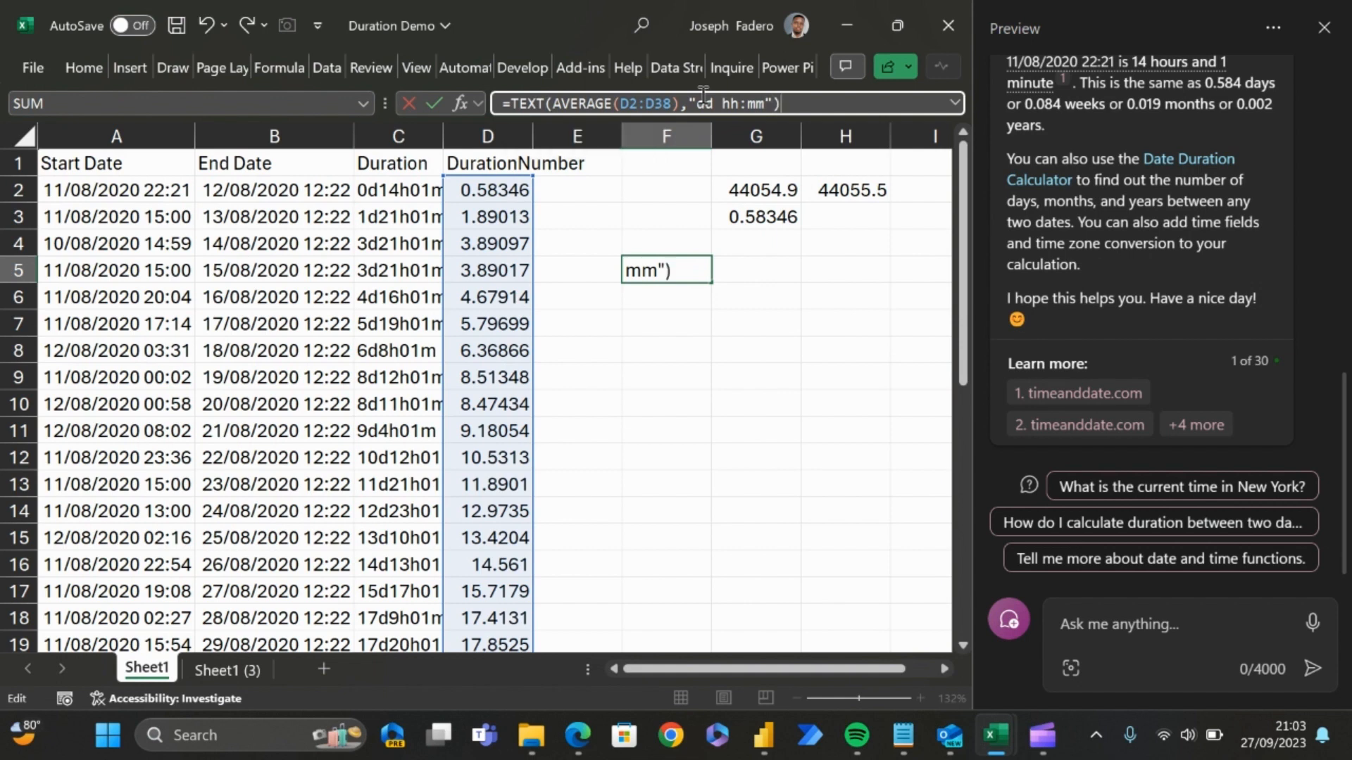
key("Return")
key("Up")
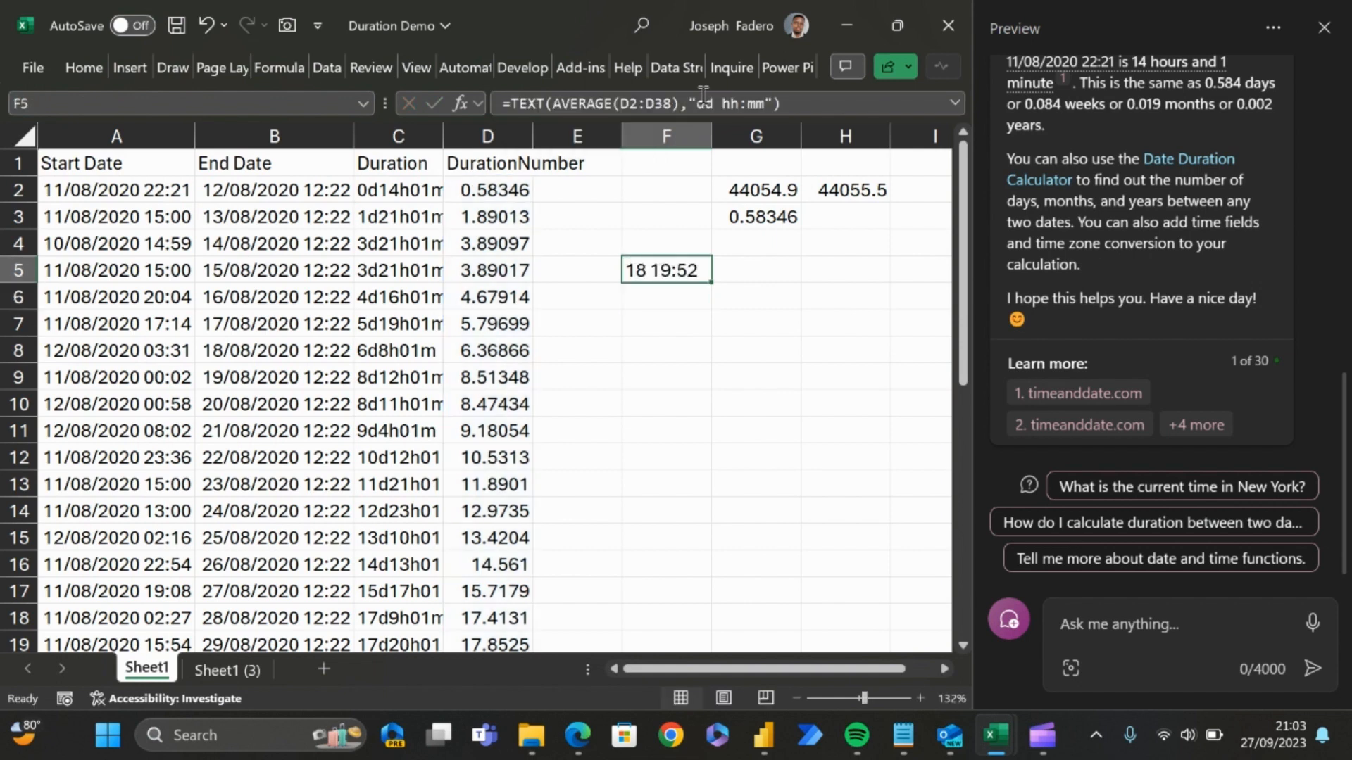